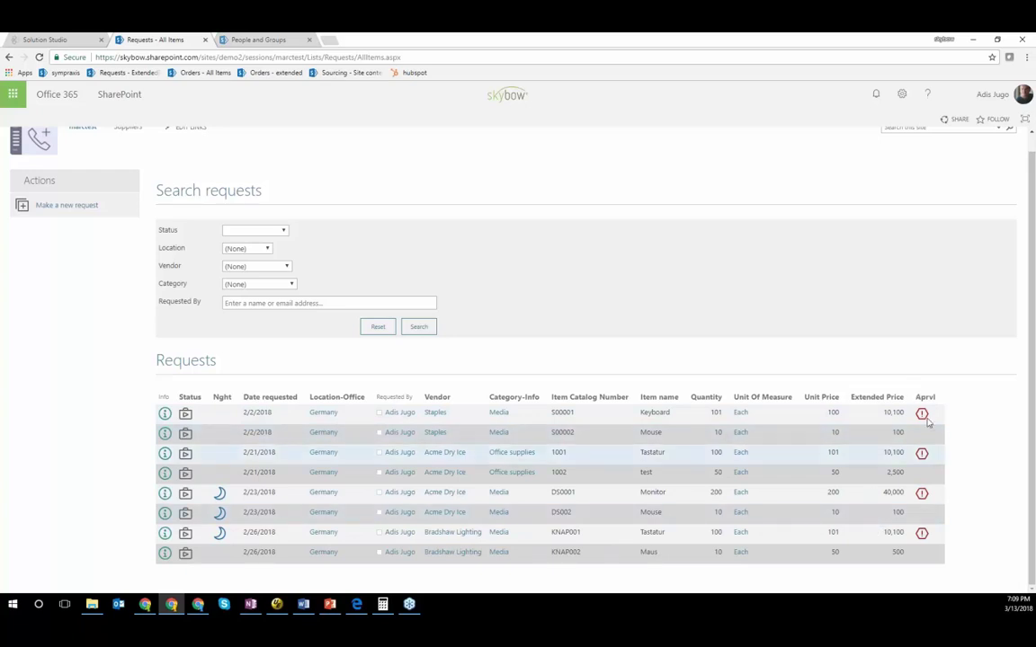
Filter the requests list by vendor Acme Dry Ice and set the vendor filter back to (None)
left_click(890, 412)
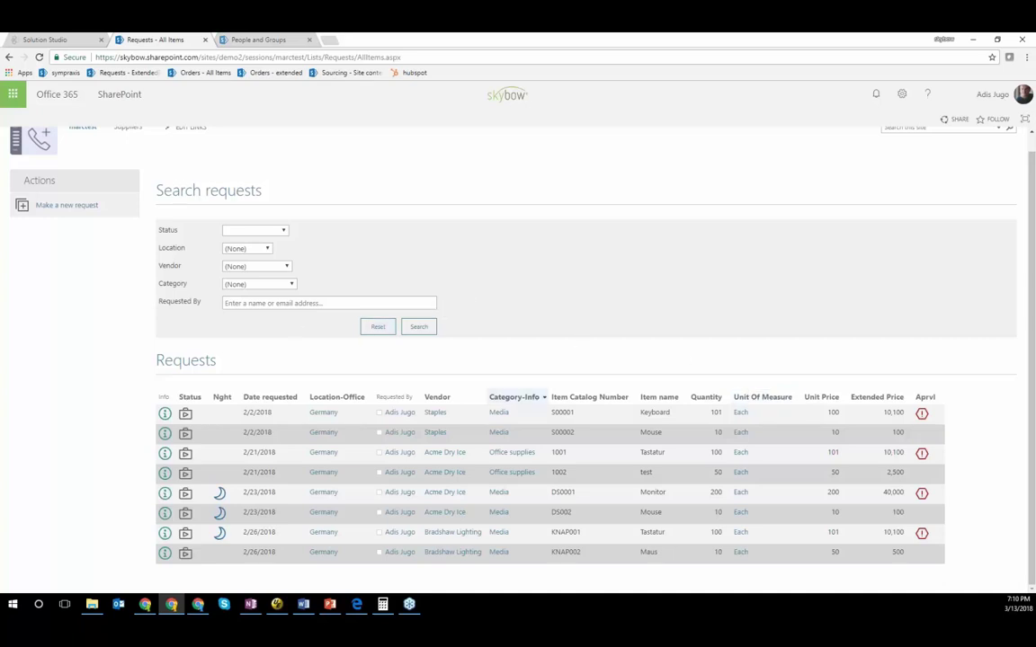
left_click(270, 266)
left_click(252, 288)
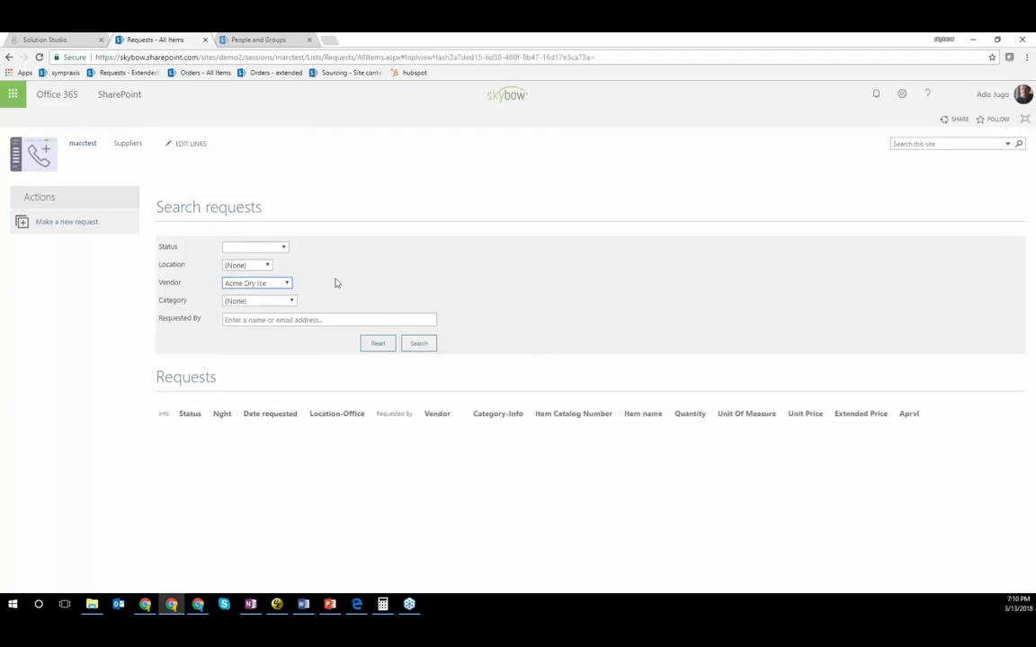
left_click(271, 286)
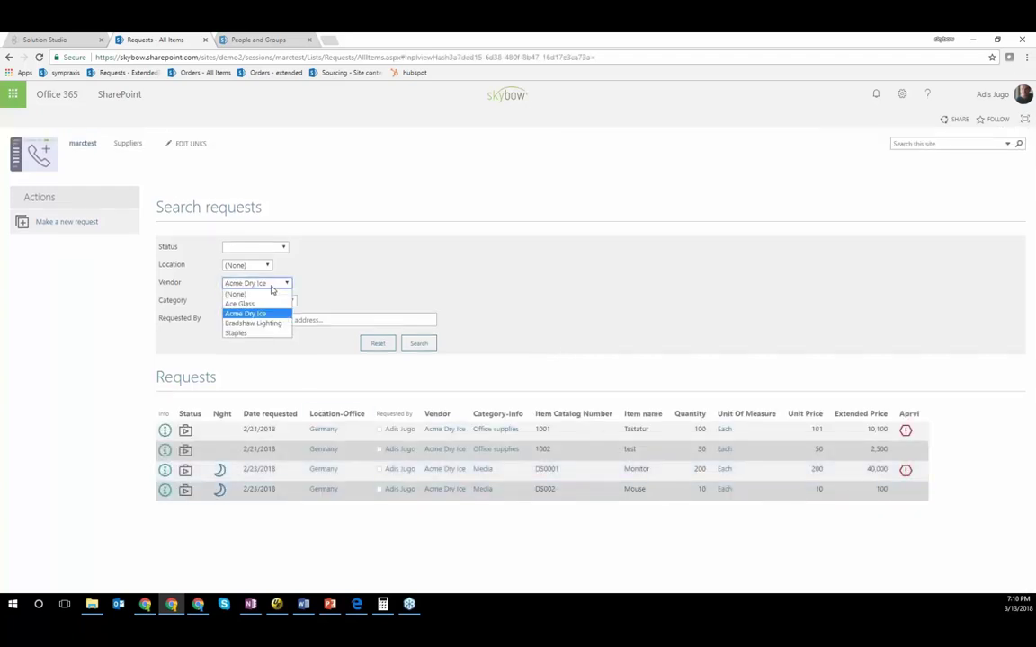
left_click(272, 294)
Filter the requests by category Media and vendor Acme Dry Ice, and reset the whole search form
left_click(272, 303)
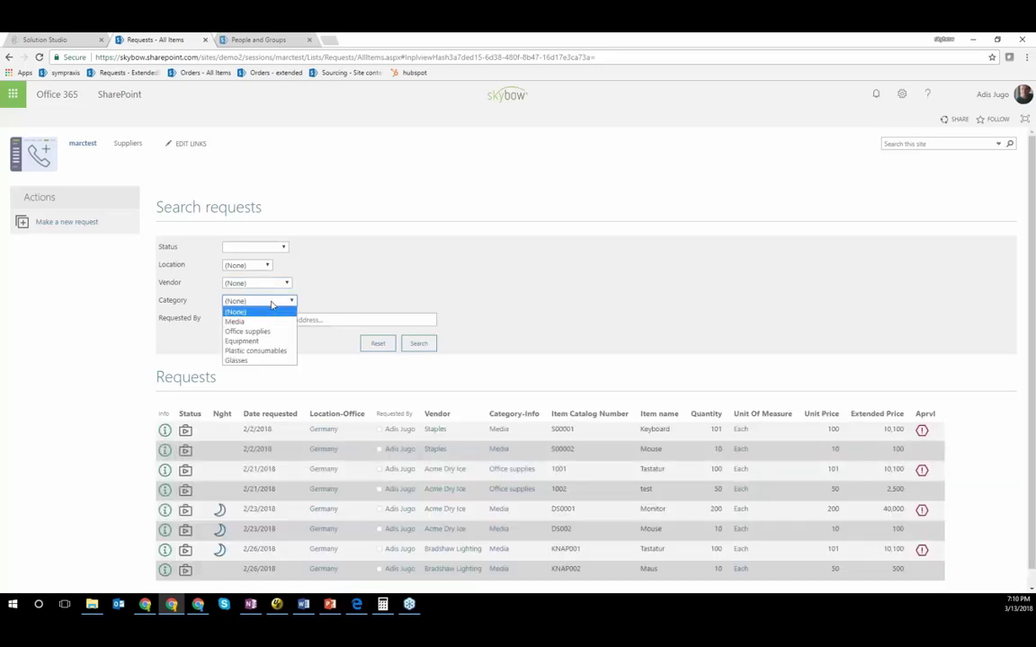
left_click(261, 321)
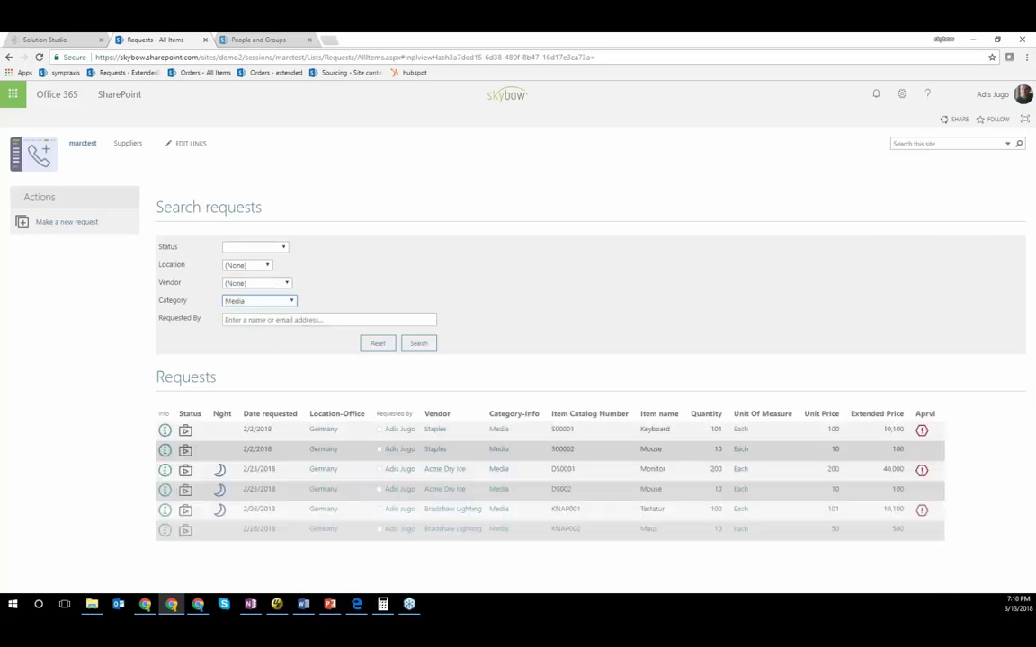
left_click(269, 285)
left_click(261, 309)
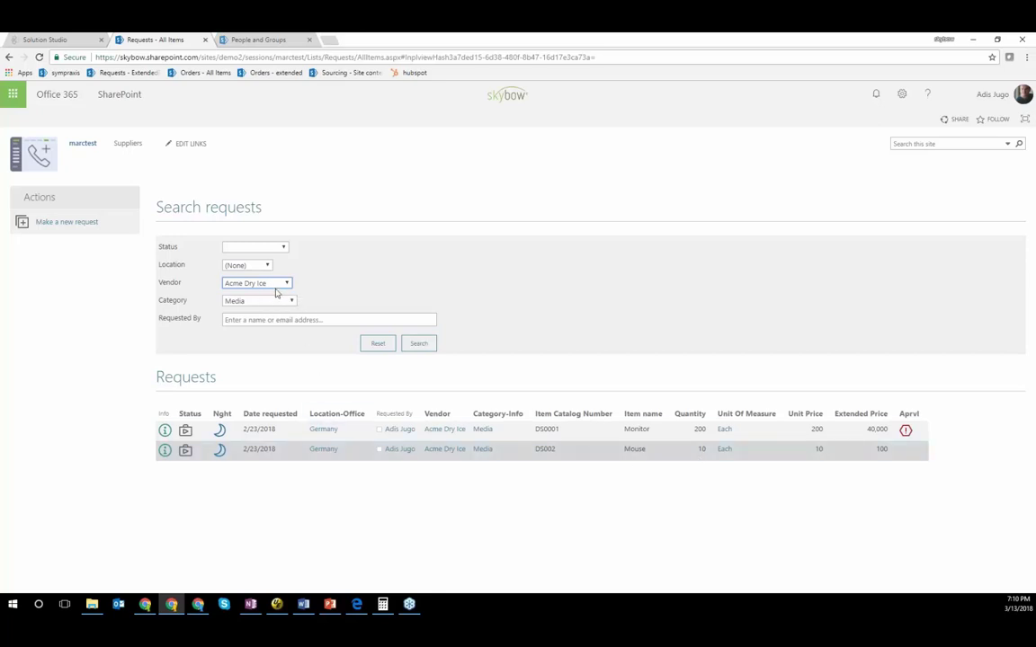
left_click(379, 345)
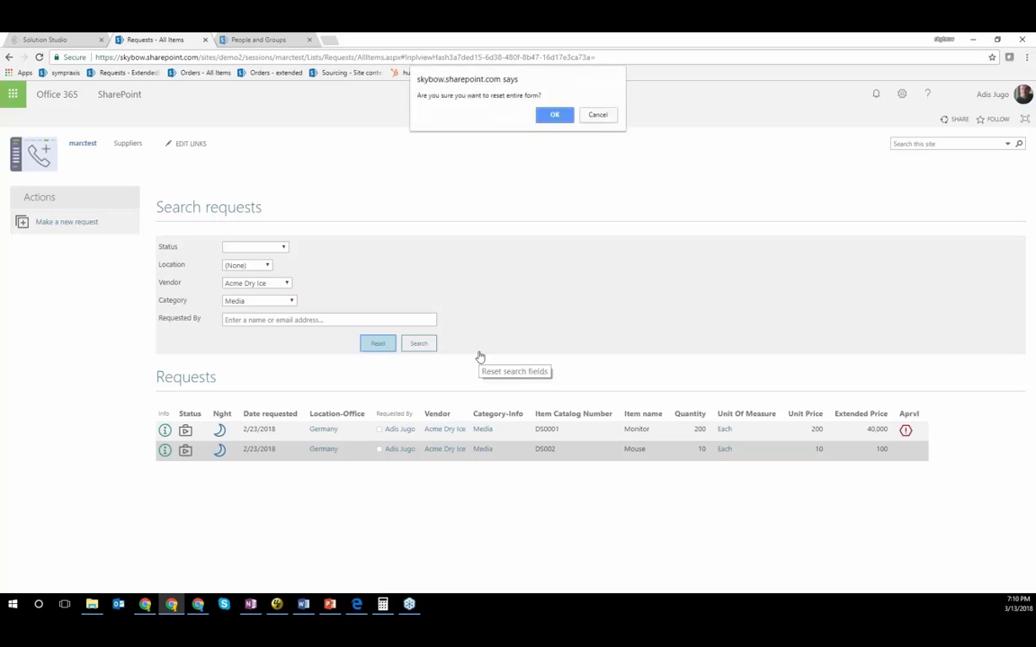
left_click(555, 114)
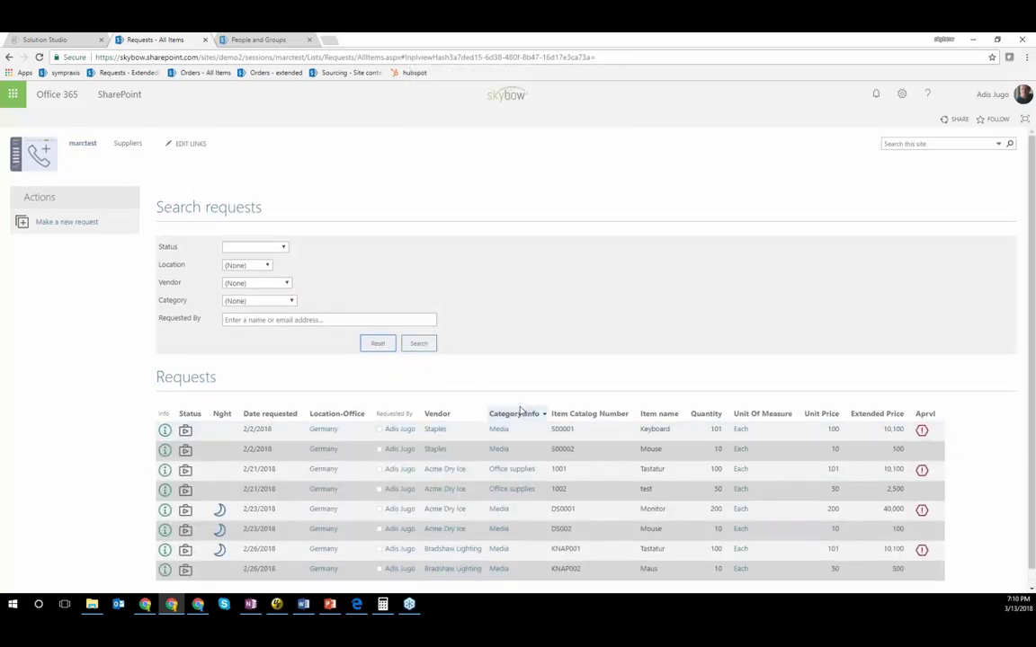
Start a new request with the category Media and the vendor Staples
scroll(508, 422, "down", 1)
scroll(509, 396, "up", 1)
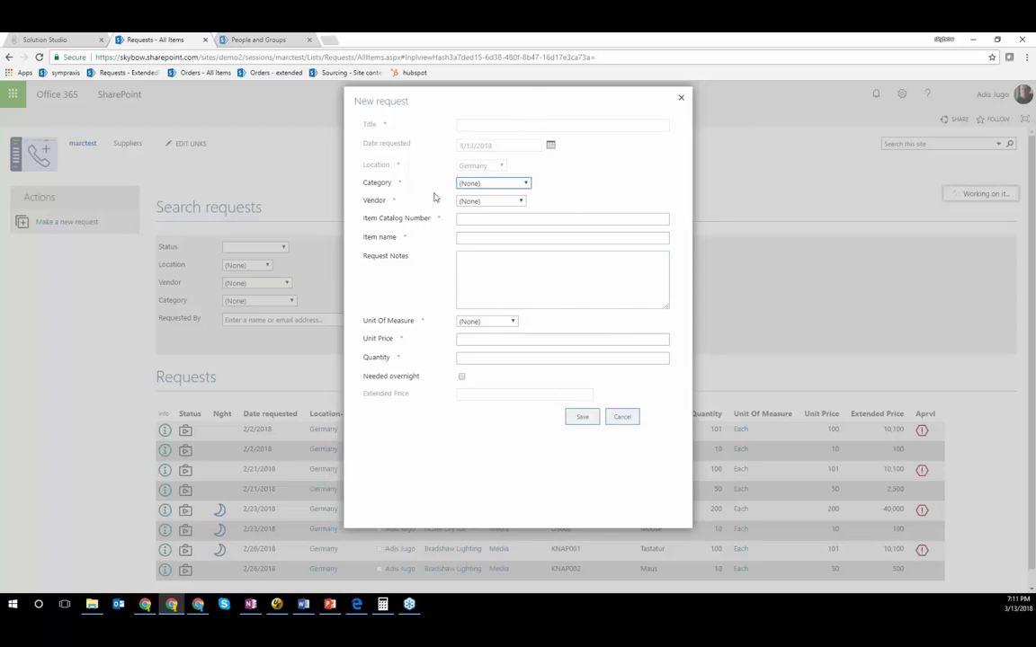
left_click(486, 186)
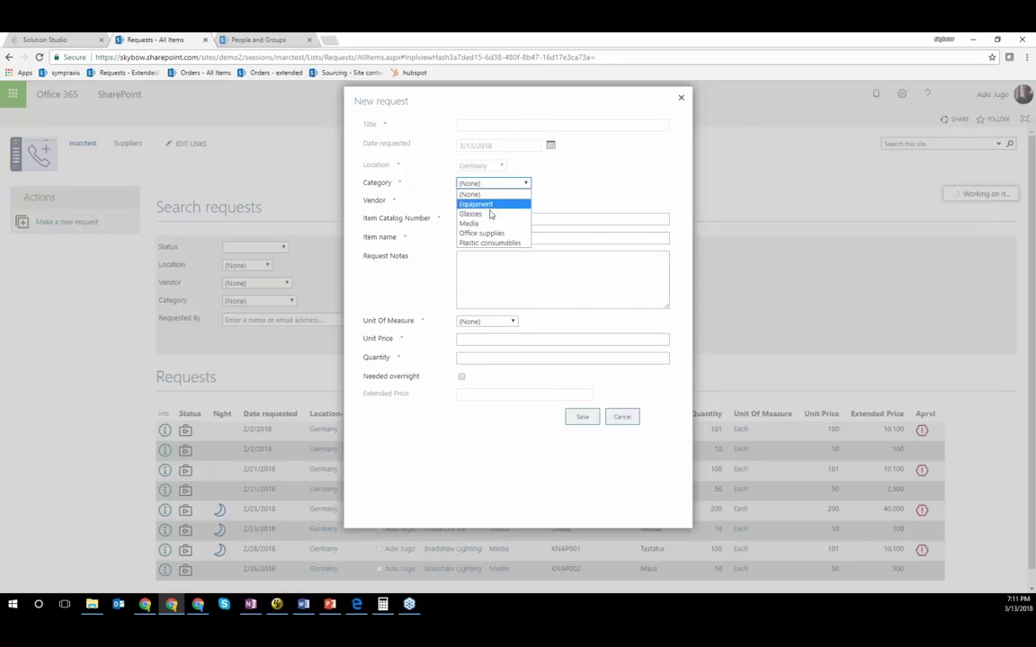
left_click(494, 224)
left_click(497, 219)
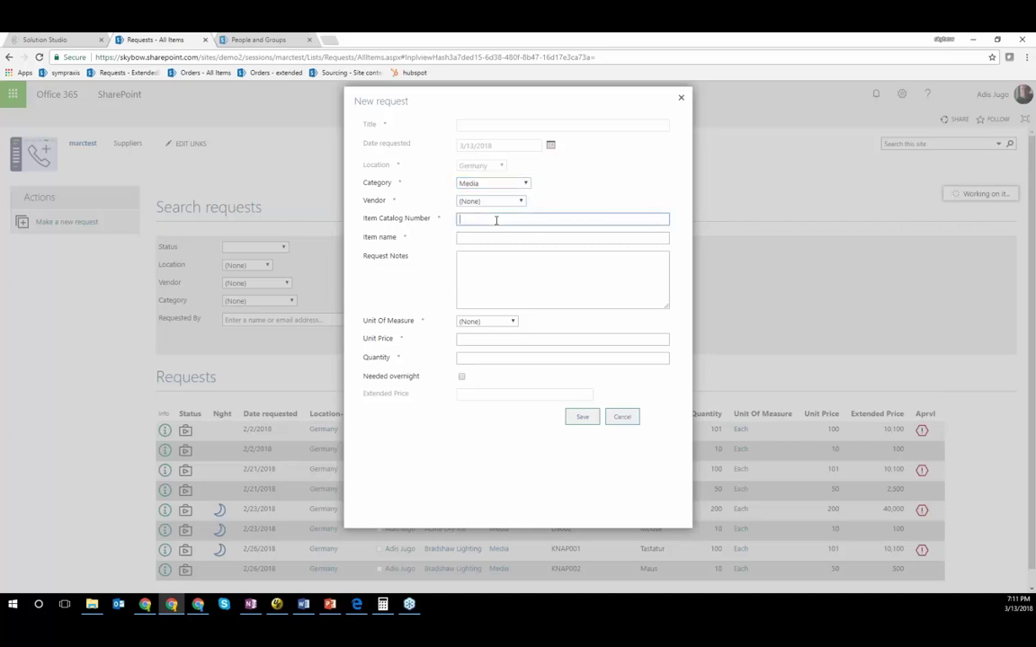
left_click(498, 203)
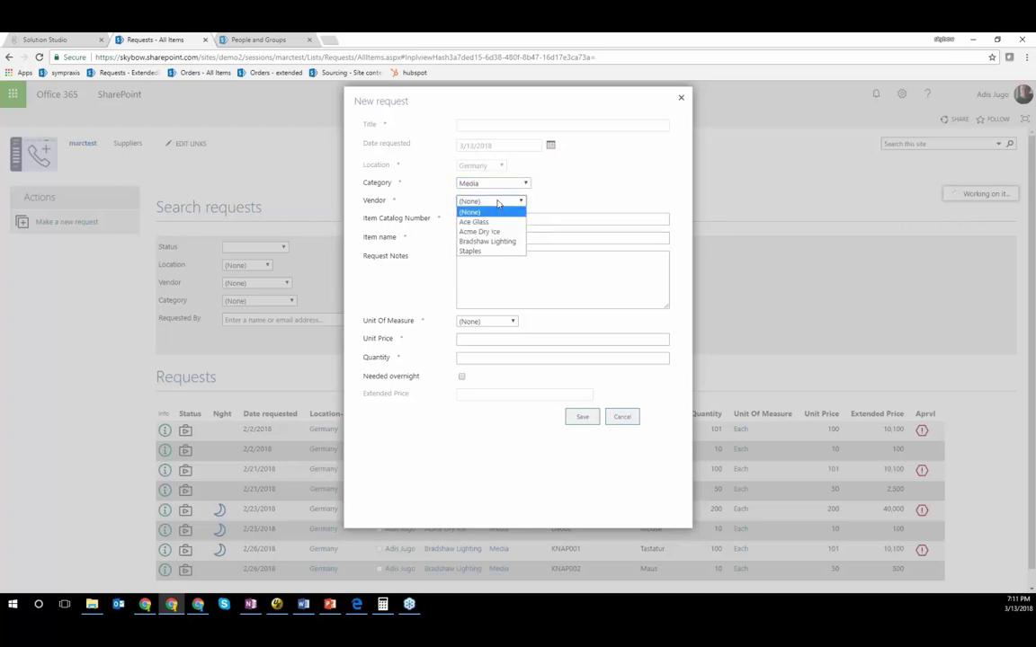
left_click(508, 250)
Enter the item catalog number W001 and the item name Keyboard for the request
left_click(519, 219)
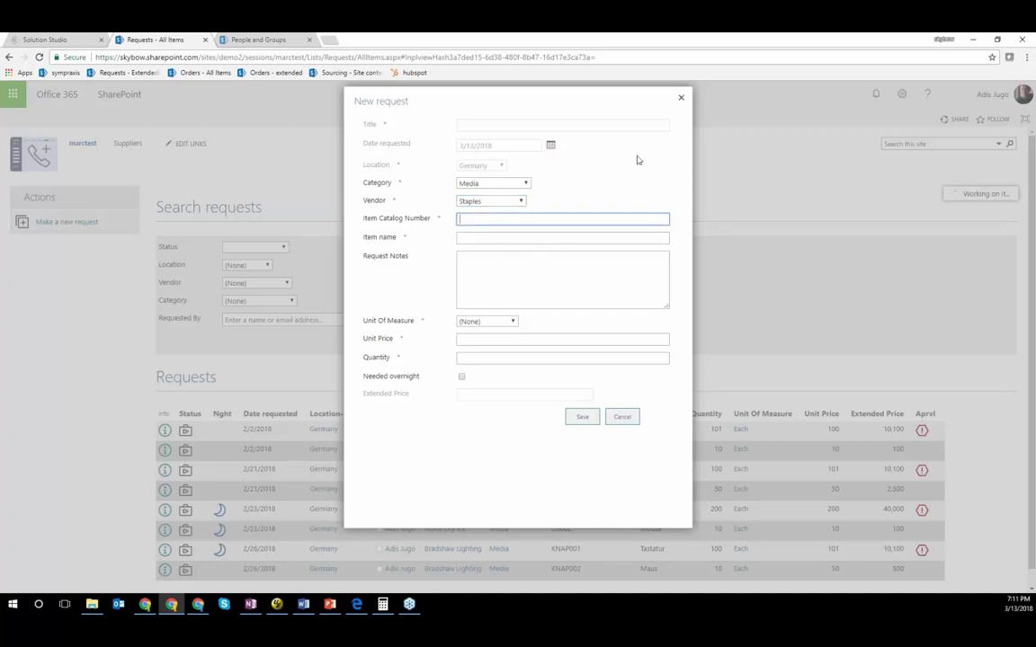
type("W001")
key("Tab")
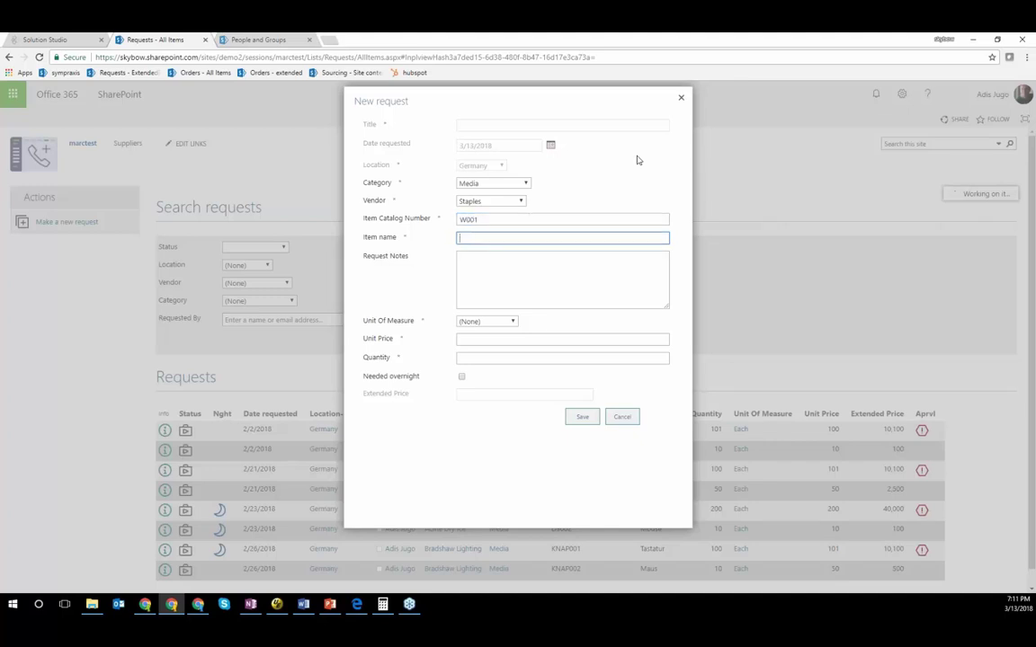
type("Keyboard")
key("Tab")
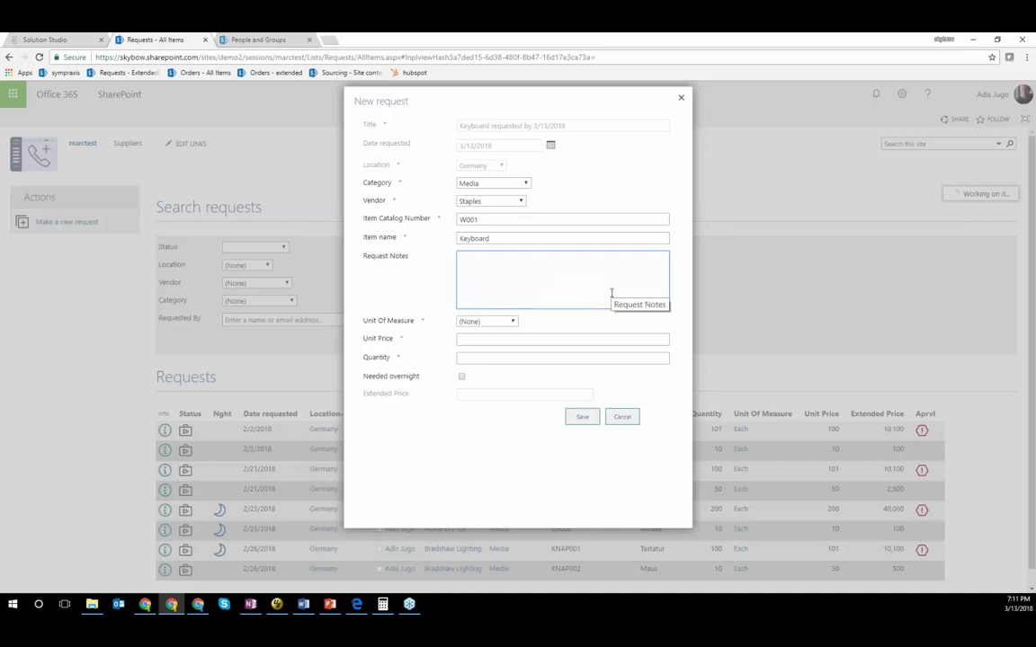
Write "I need some keyboards." in the request notes, correcting the misspelled last word
type("need o some keyboars.")
key("ctrl+a")
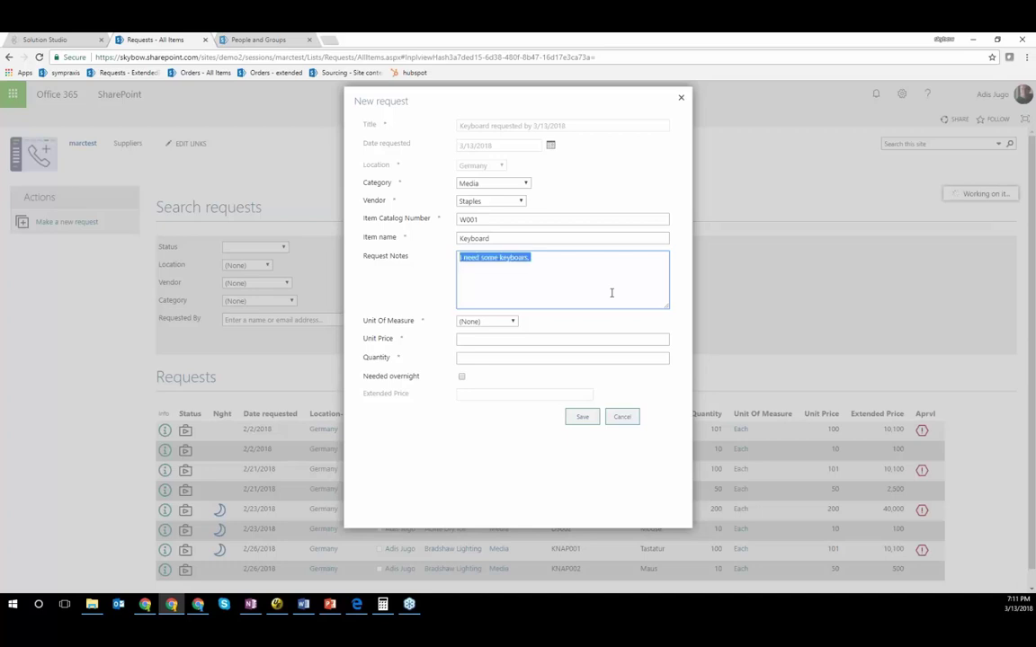
key("Right")
key("Left")
key("Left")
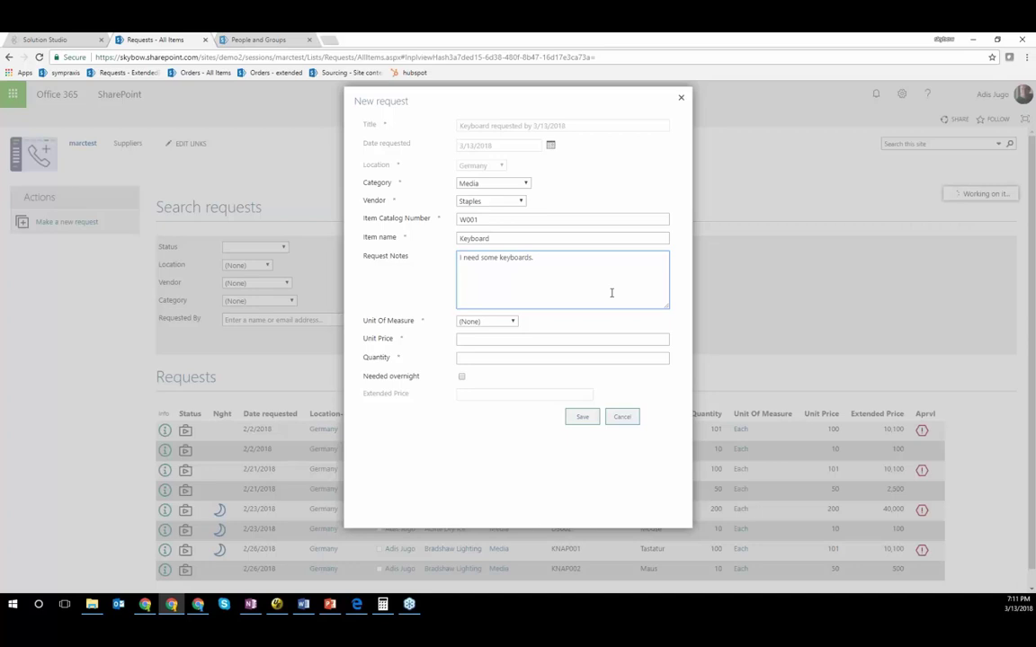
Copy the note sentence and paste it repeatedly until the request notes hold it 13 times
key("ctrl+a")
key("ctrl+c")
key("ctrl+v")
key("ctrl+v")
key("ctrl+v")
key("ctrl+v")
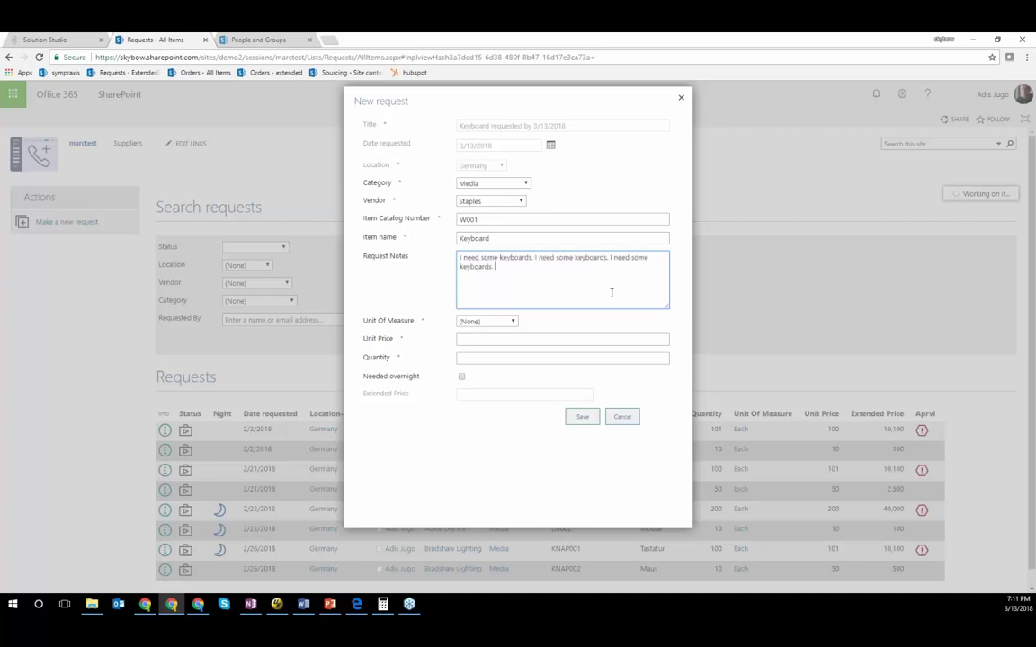
key("ctrl+v")
key("ctrl+v")
key("ctrl+v")
key("ctrl+v")
key("ctrl+v")
key("ctrl+v")
key("ctrl+v")
key("ctrl+v")
key("ctrl+v")
Set the keyboard request's unit of measure to Each, its unit price to 100 and its quantity to 100
left_click(503, 323)
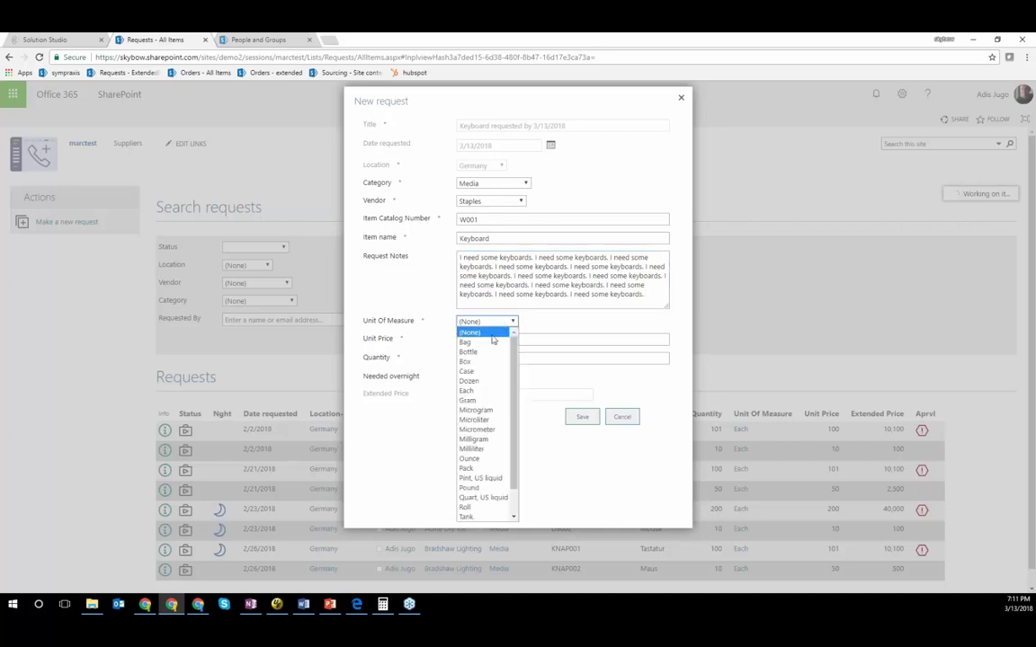
left_click(481, 385)
left_click(513, 340)
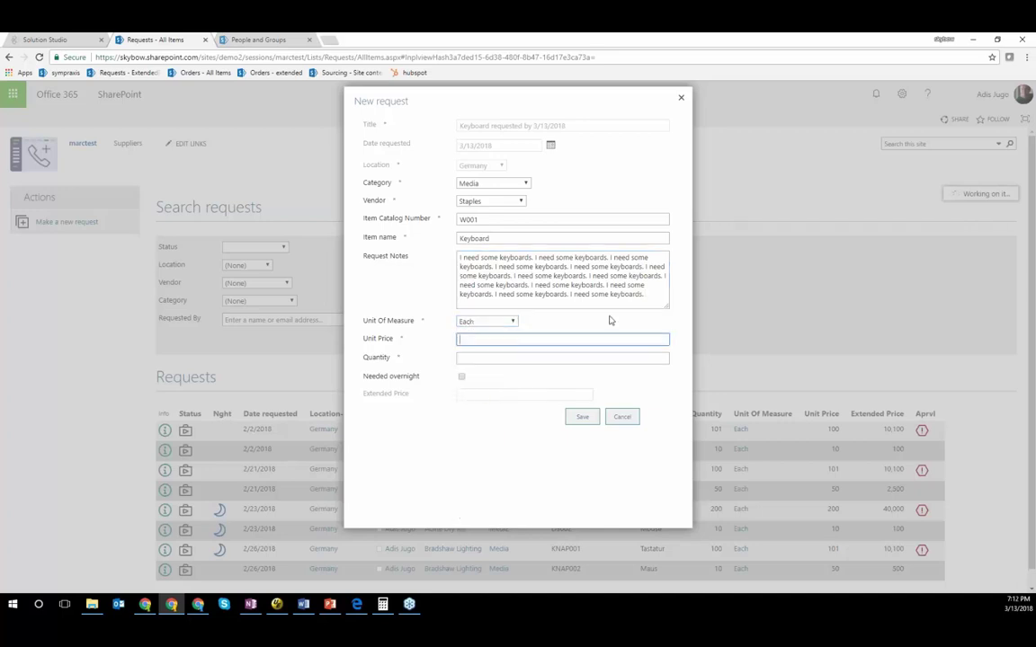
type("100")
key("Tab")
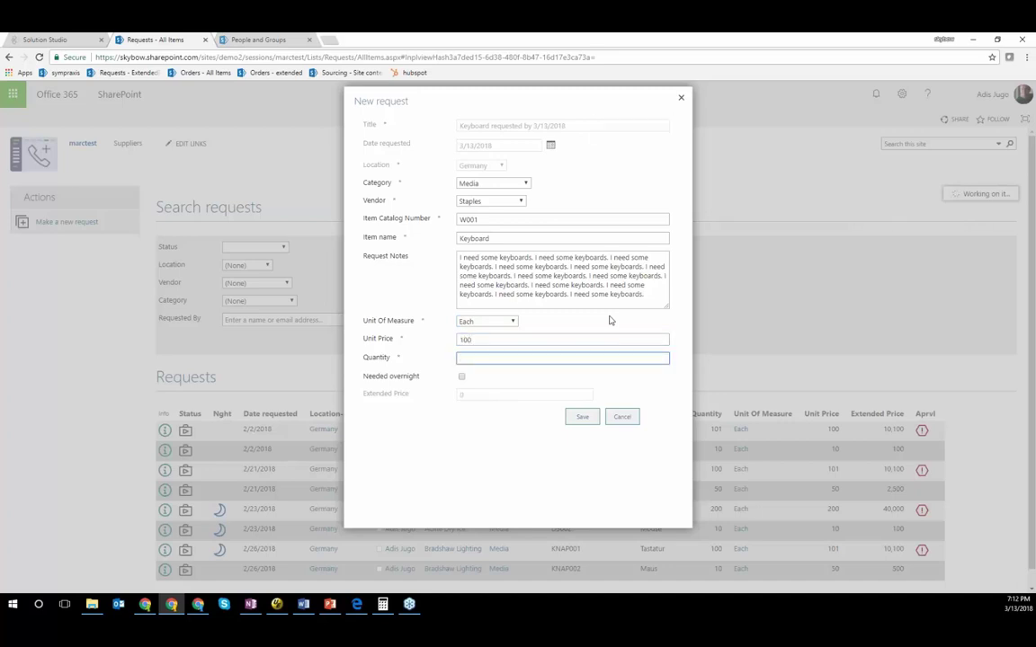
type("100")
key("Tab")
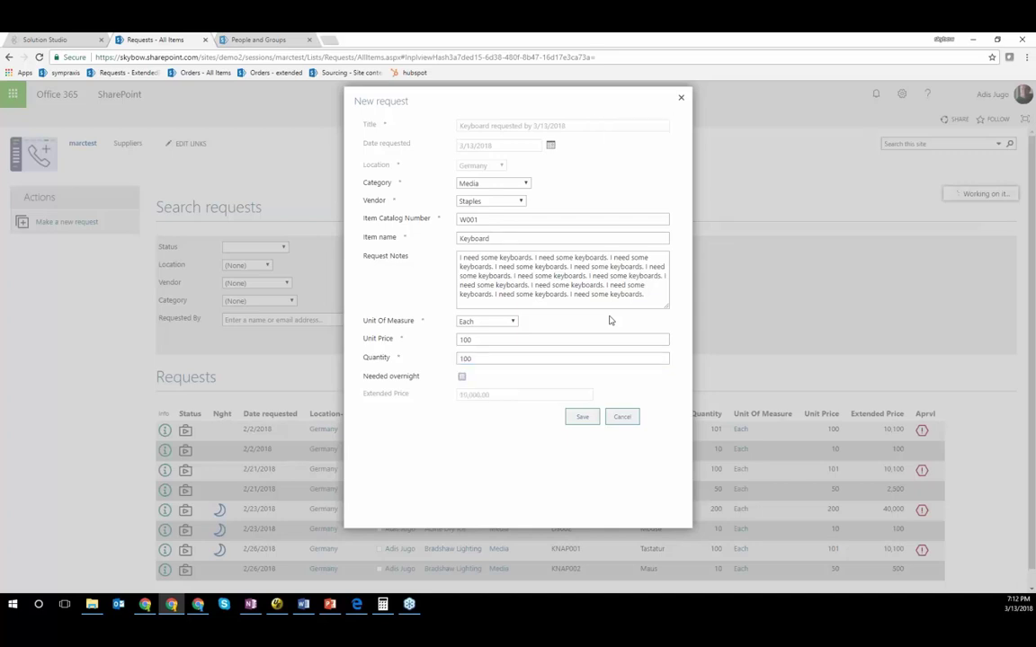
Raise the keyboard's unit price to 101 and check the approval notice beside the extended price
left_click_drag(490, 395, 457, 399)
left_click(458, 411)
left_click(471, 339)
key("Tab")
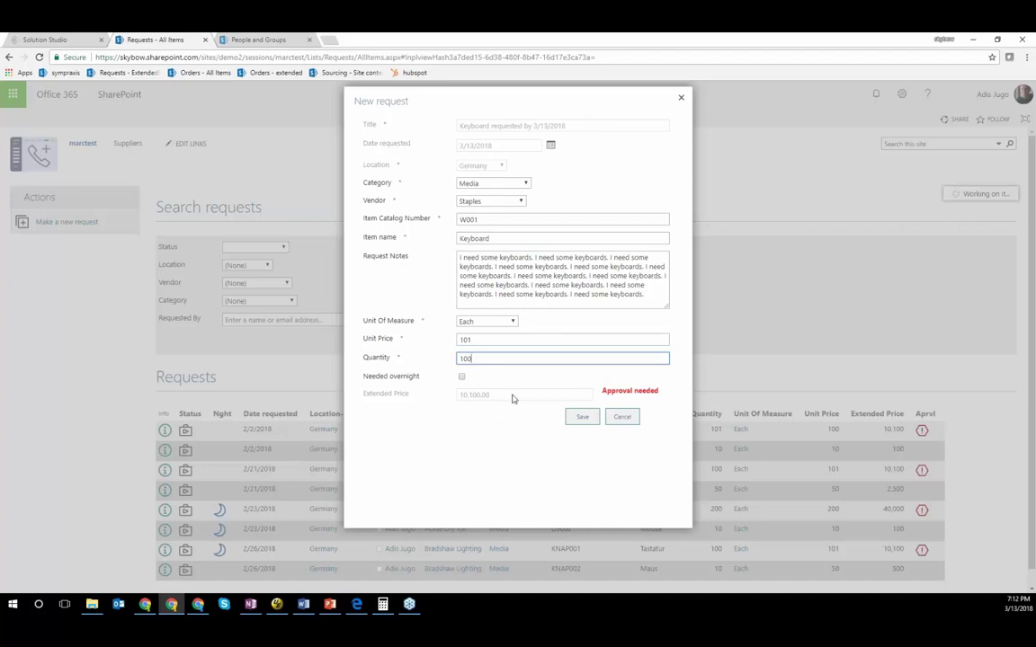
left_click_drag(664, 393, 601, 392)
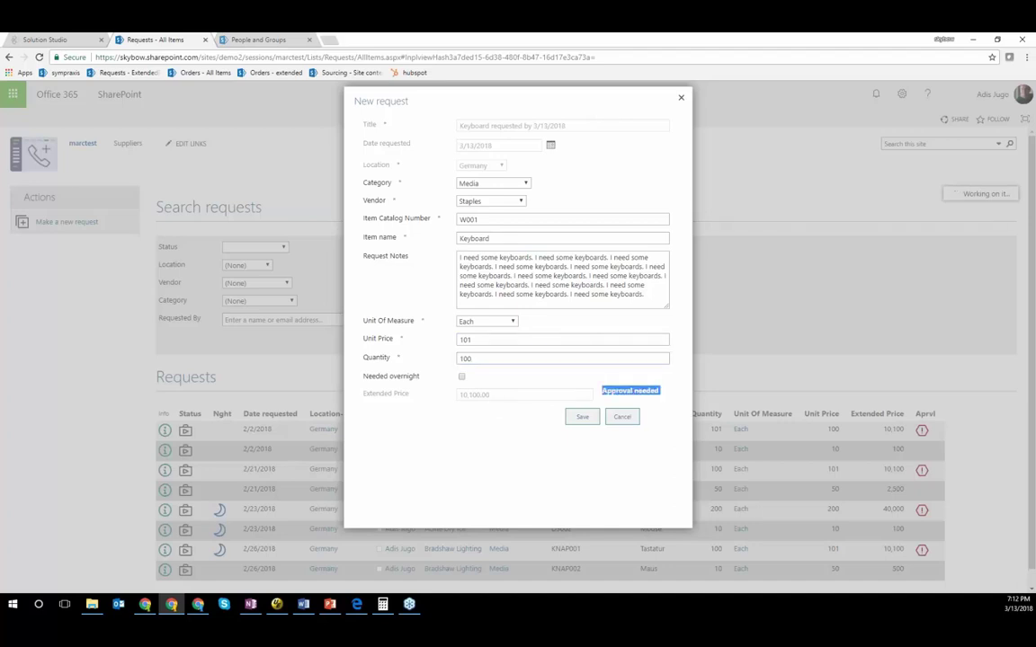
left_click(615, 393)
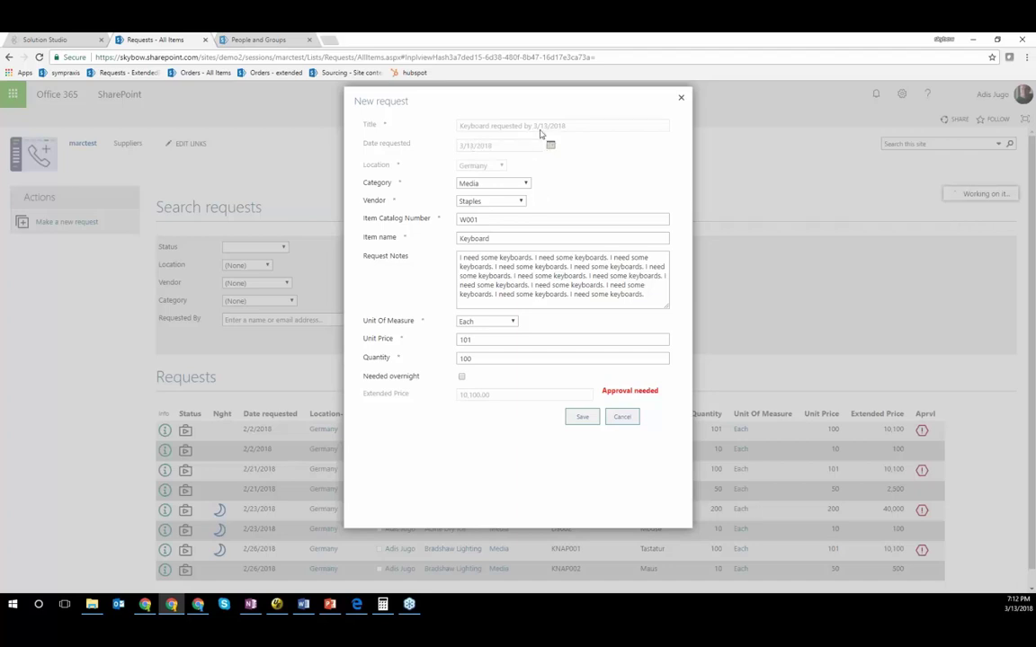
Check the automatically built title and save the keyboard request
left_click_drag(599, 126, 446, 133)
left_click(582, 417)
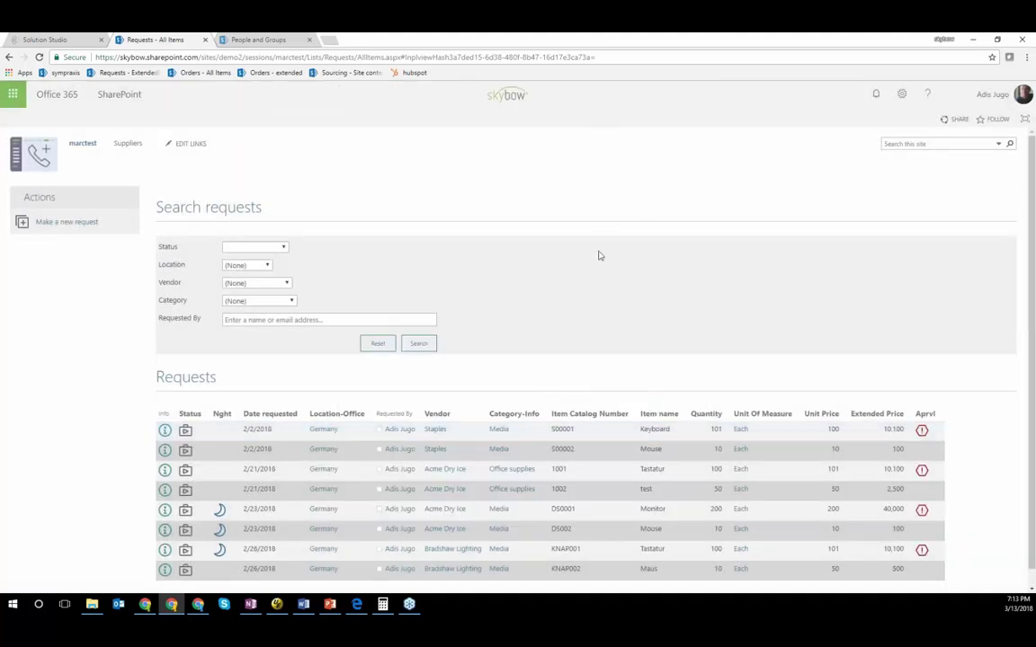
key("r")
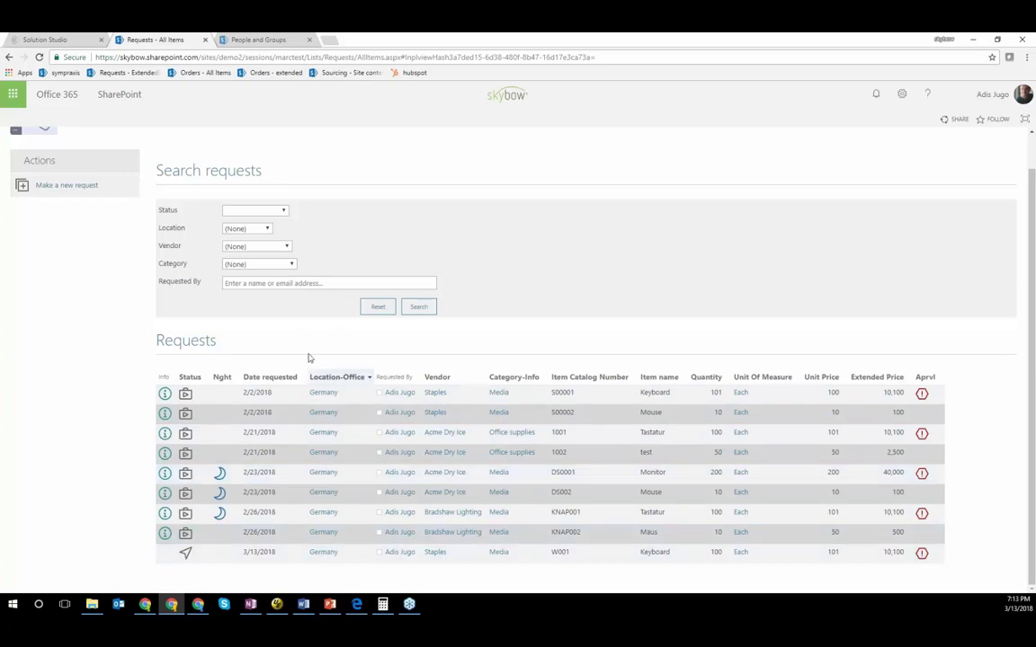
Start a second new request with the category Media and the vendor Staples
scroll(304, 354, "up", 2)
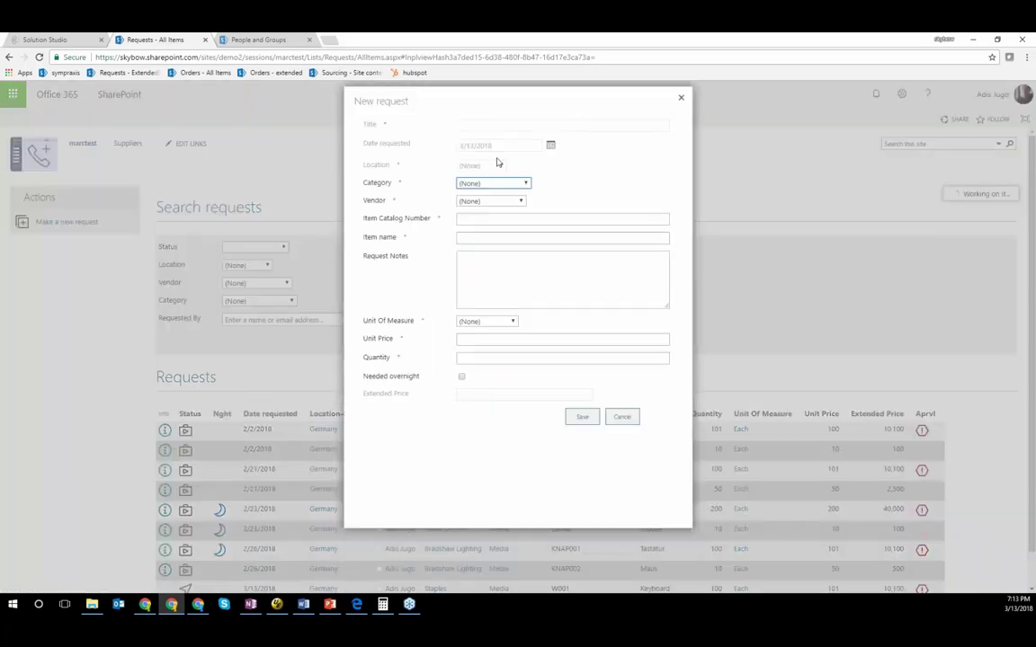
left_click(493, 186)
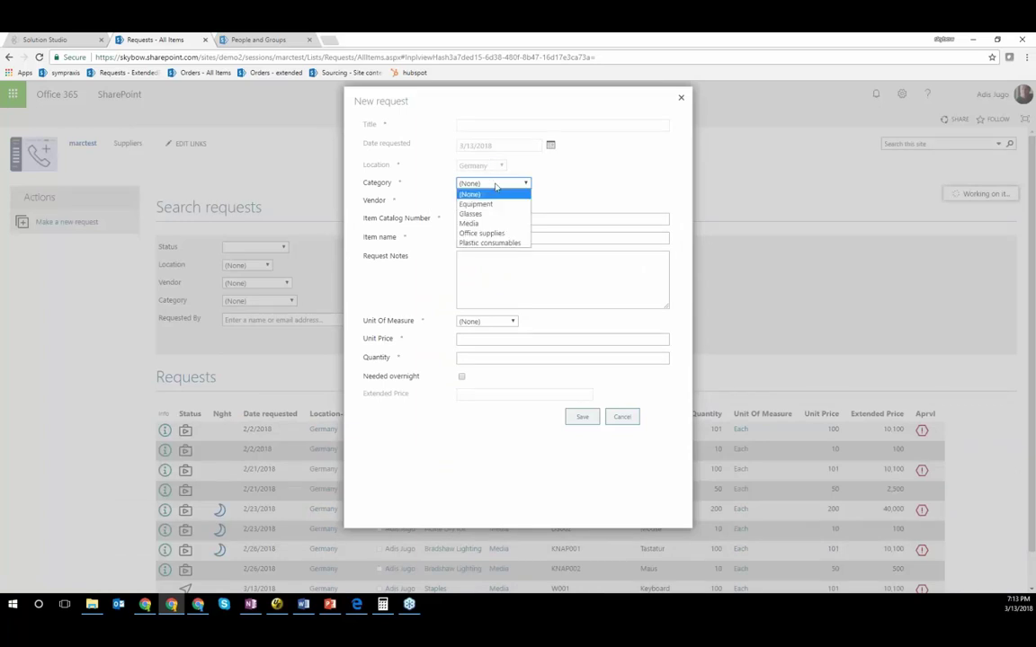
left_click(491, 224)
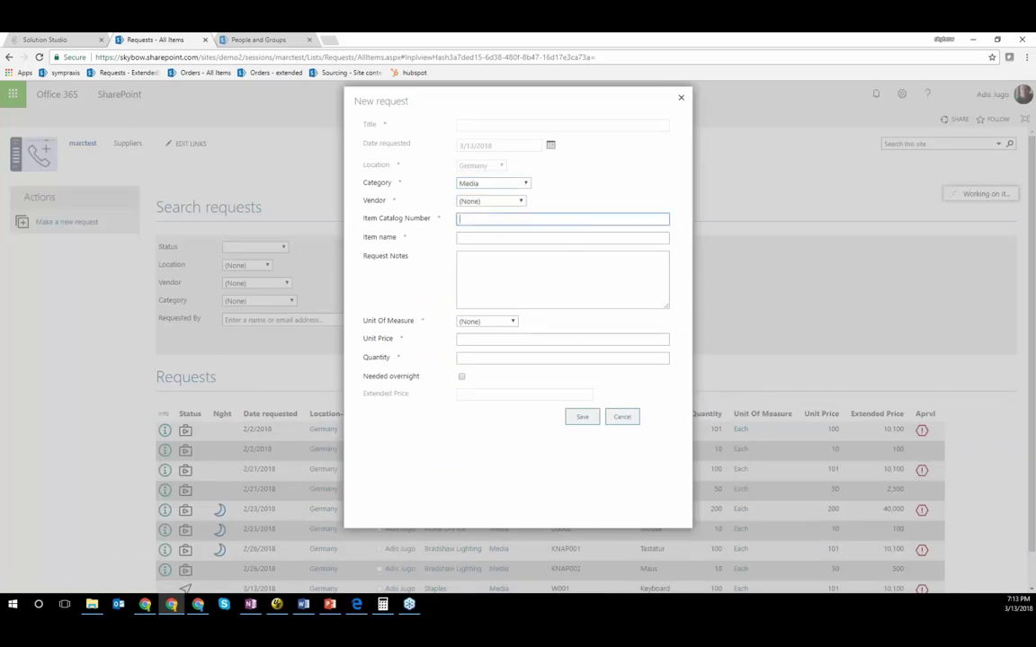
left_click(492, 201)
left_click(481, 251)
Enter the item catalog number W002 and the item name Mouse for the second request
left_click(487, 217)
left_click(489, 236)
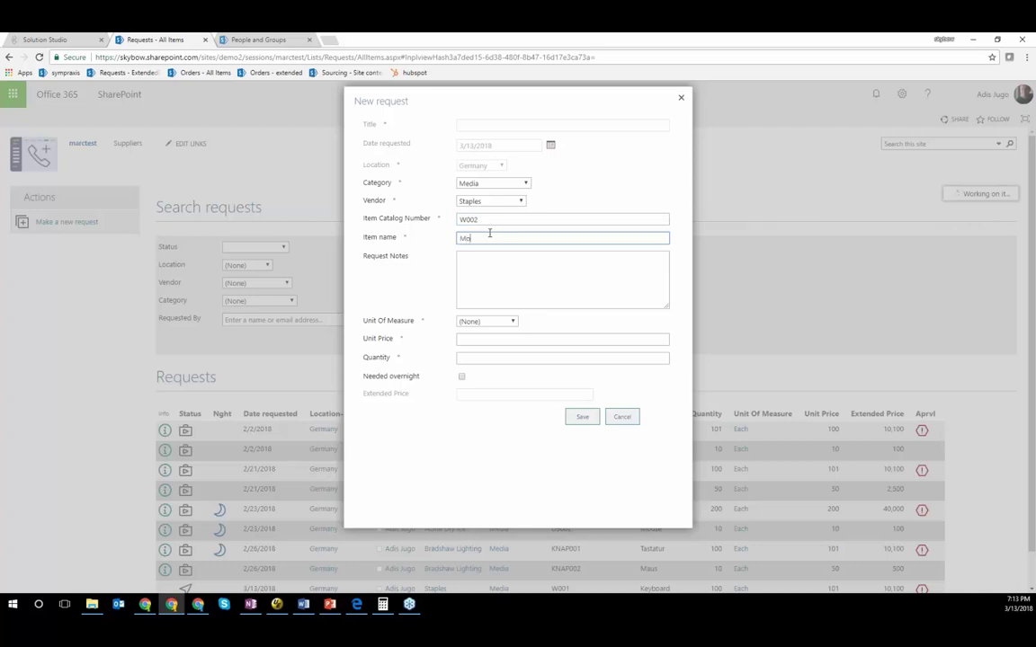
key("Tab")
Fill the request notes with the sentence "I need a mouse." pasted over and over
type("I n")
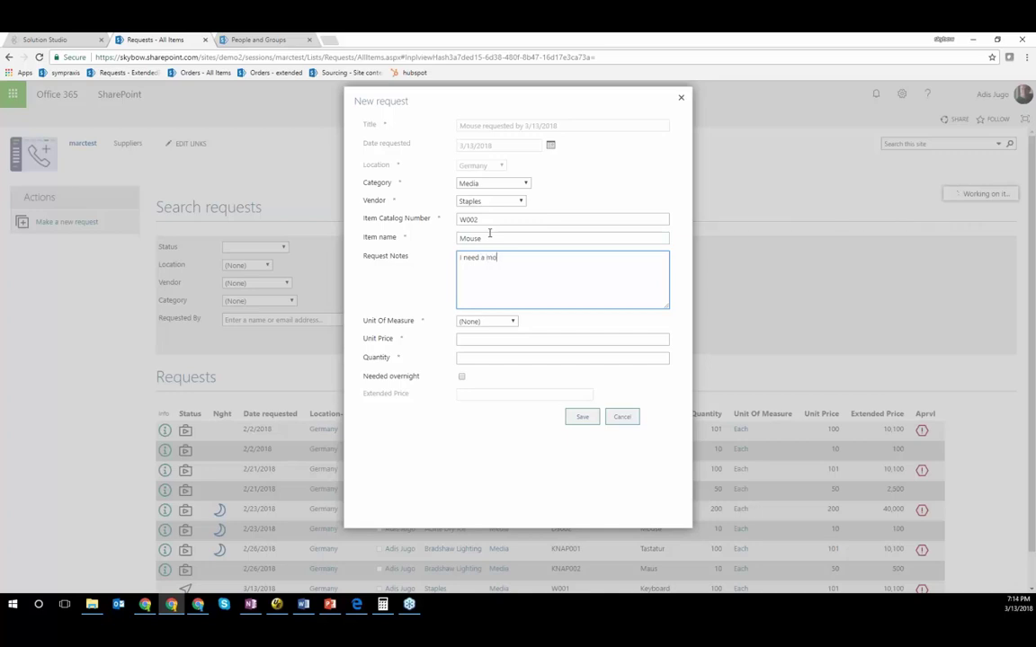
type("eed a mouse.")
key("ctrl+a")
key("ctrl+c")
key("End")
key("ctrl+v")
key("ctrl+v")
key("ctrl+v")
key("ctrl+v")
key("ctrl+v")
key("ctrl+v")
key("ctrl+v")
key("ctrl+v")
key("ctrl+v")
key("ctrl+v")
key("ctrl+v")
key("ctrl+v")
key("ctrl+v")
key("ctrl+v")
key("ctrl+v")
key("ctrl+v")
key("ctrl+v")
key("ctrl+v")
key("ctrl+v")
key("ctrl+v")
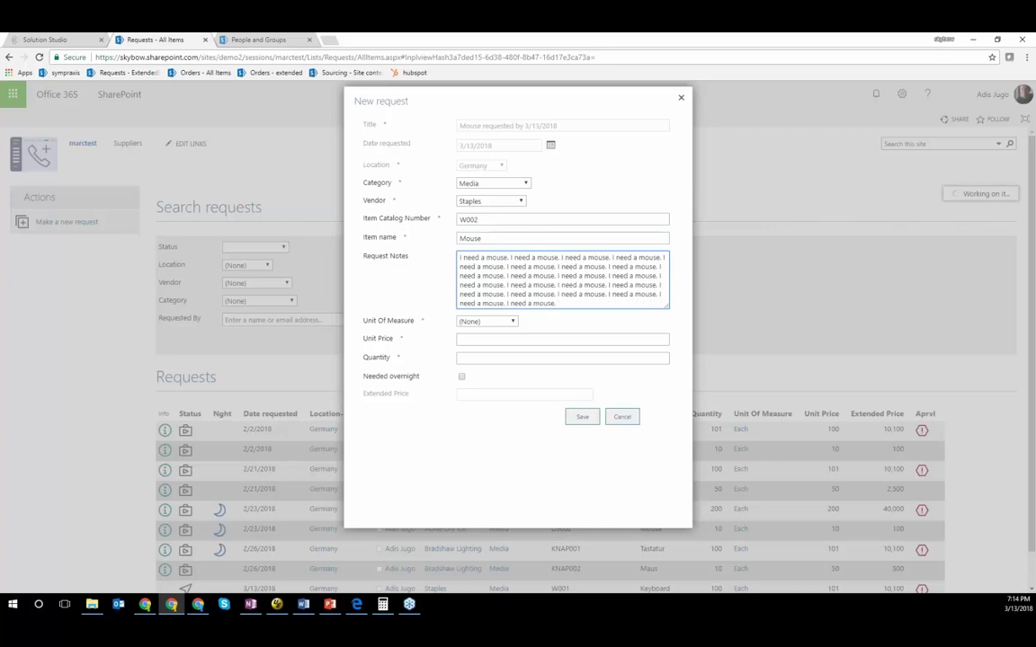
Set the unit of measure to Each, unit price to 15 and quantity to 10, and save the mouse request
left_click(486, 321)
left_click(485, 390)
left_click(489, 339)
type("15")
key("Tab")
type("10")
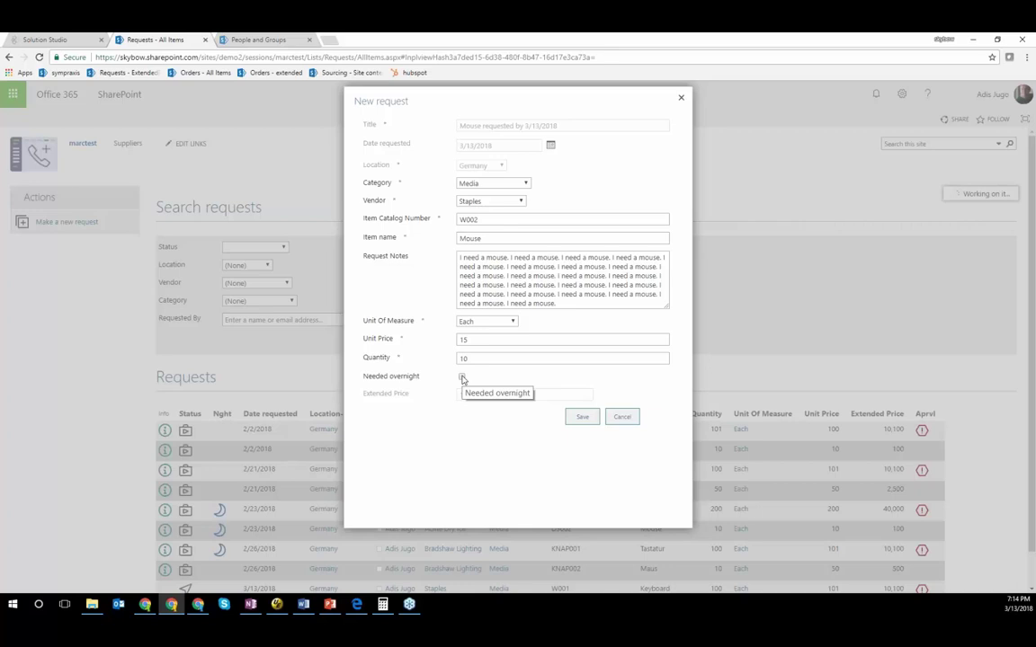
left_click(576, 416)
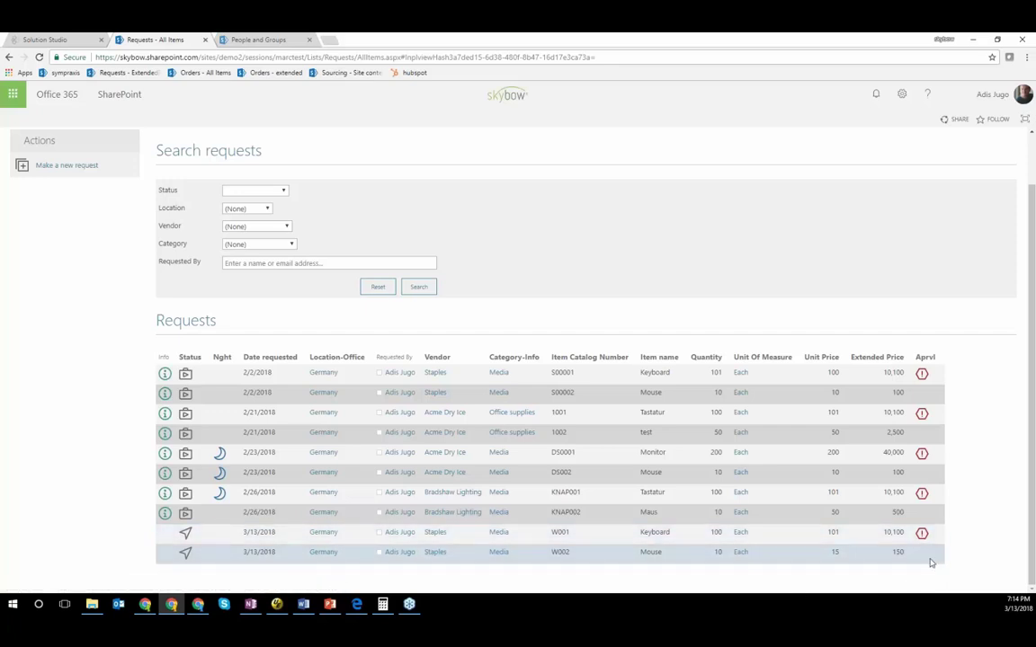
Add the signed-in user's own account to the Managers group in People and Groups
left_click_drag(929, 561, 269, 539)
scroll(720, 334, "up", 1)
left_click(260, 42)
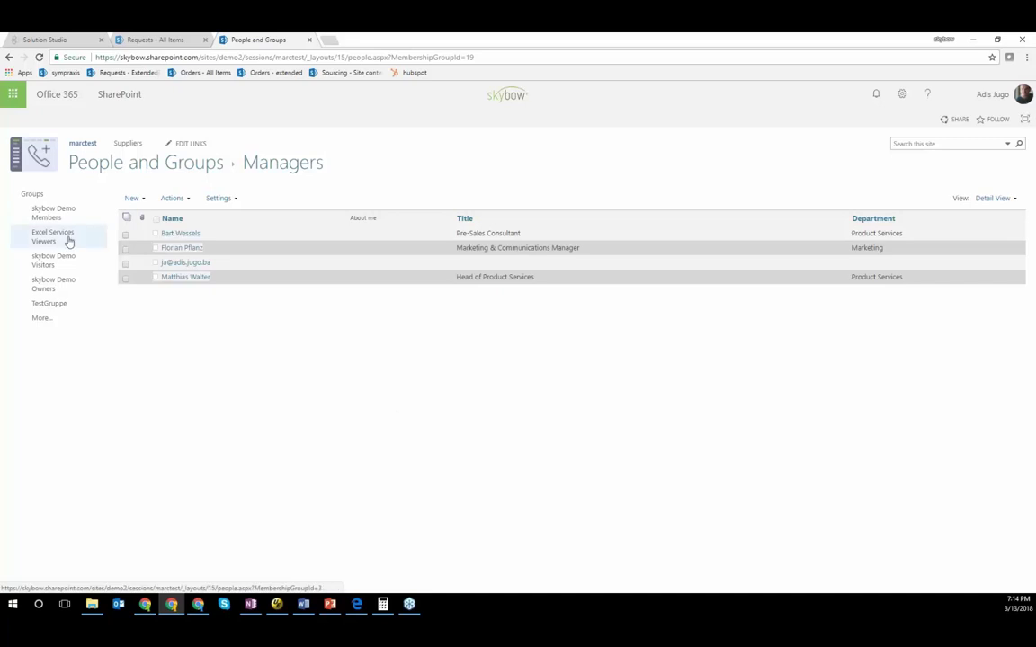
left_click(40, 319)
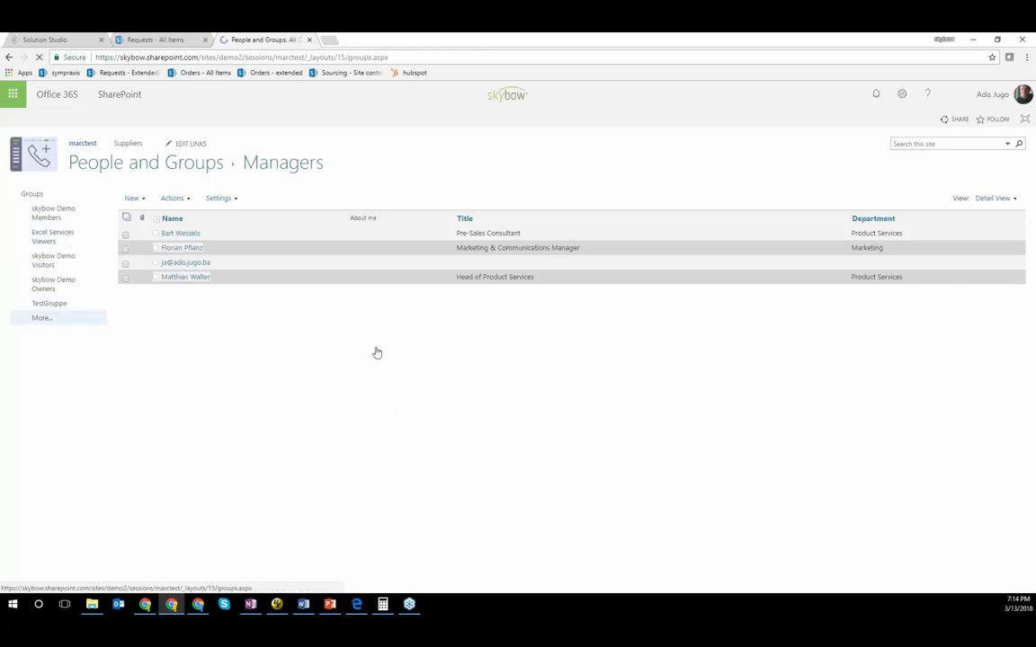
key("alt+Left")
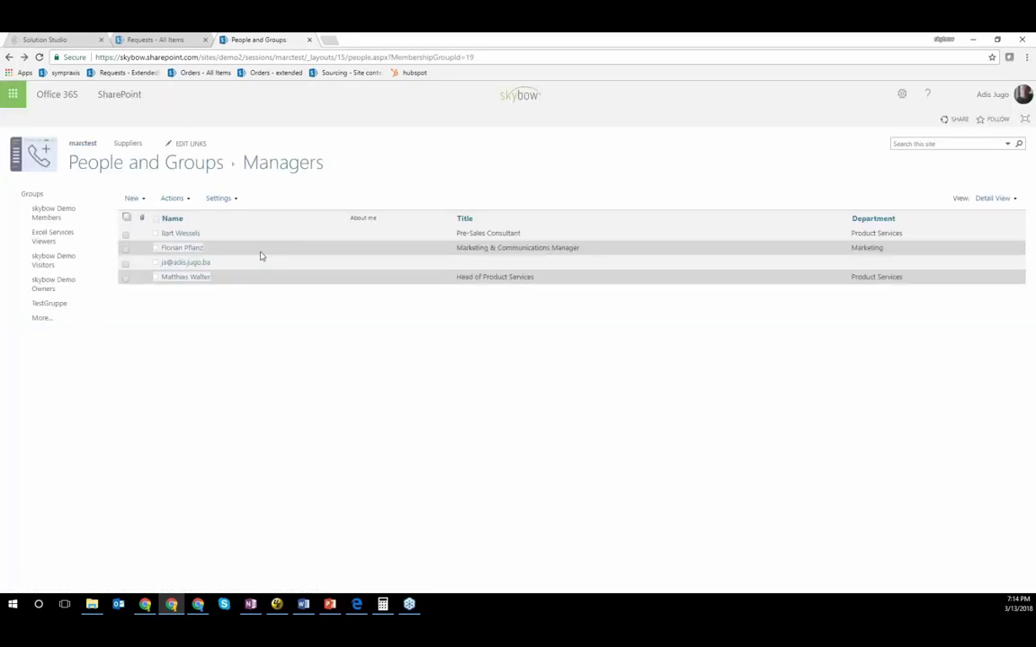
left_click(135, 198)
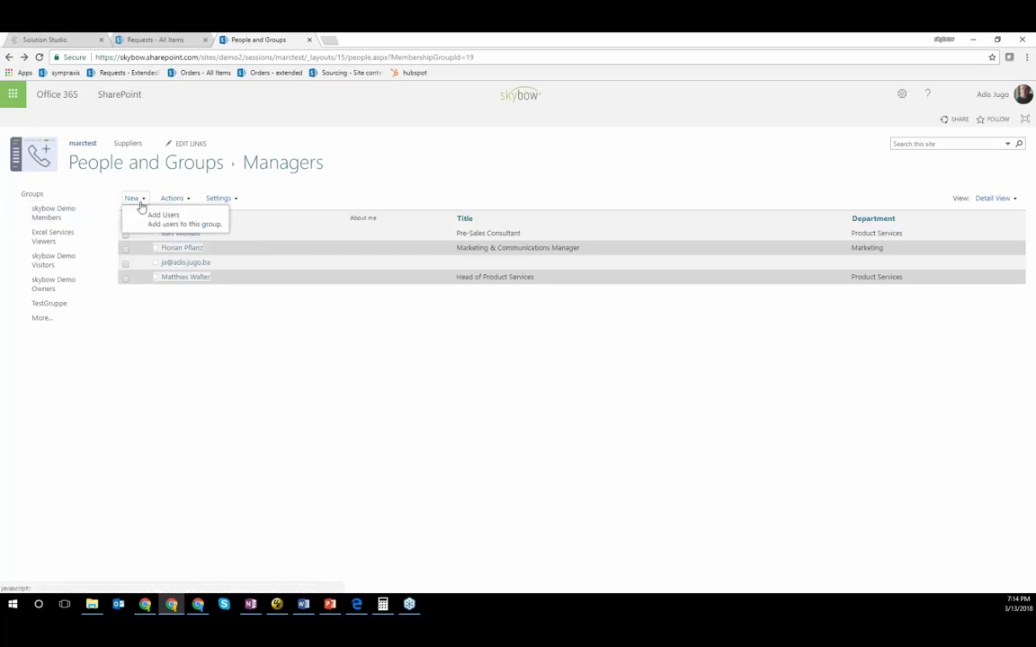
left_click(151, 214)
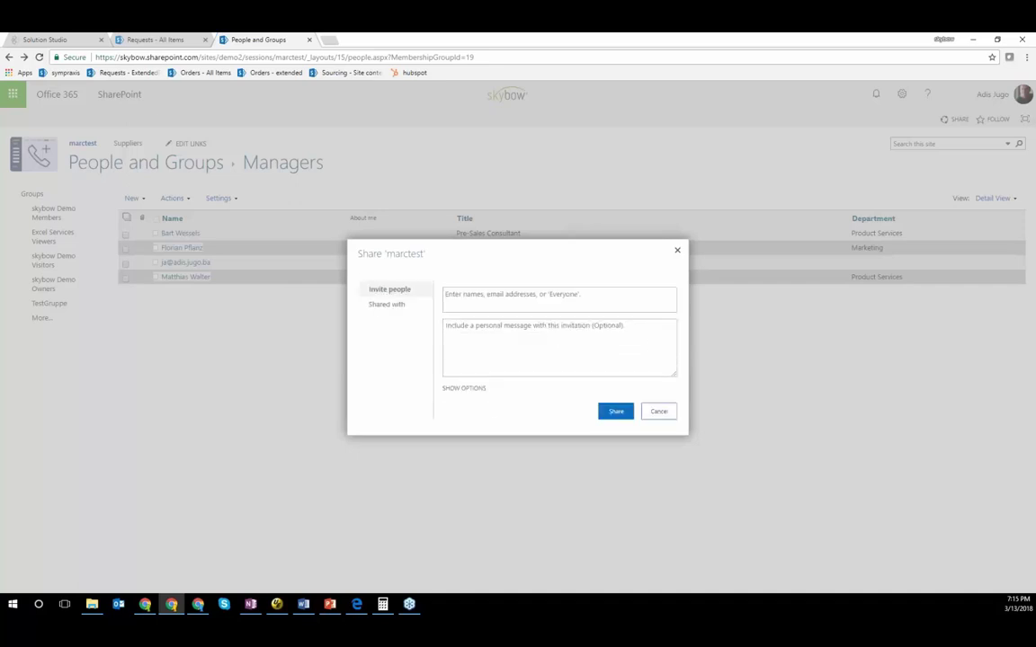
left_click(503, 289)
type("ad")
key("Return")
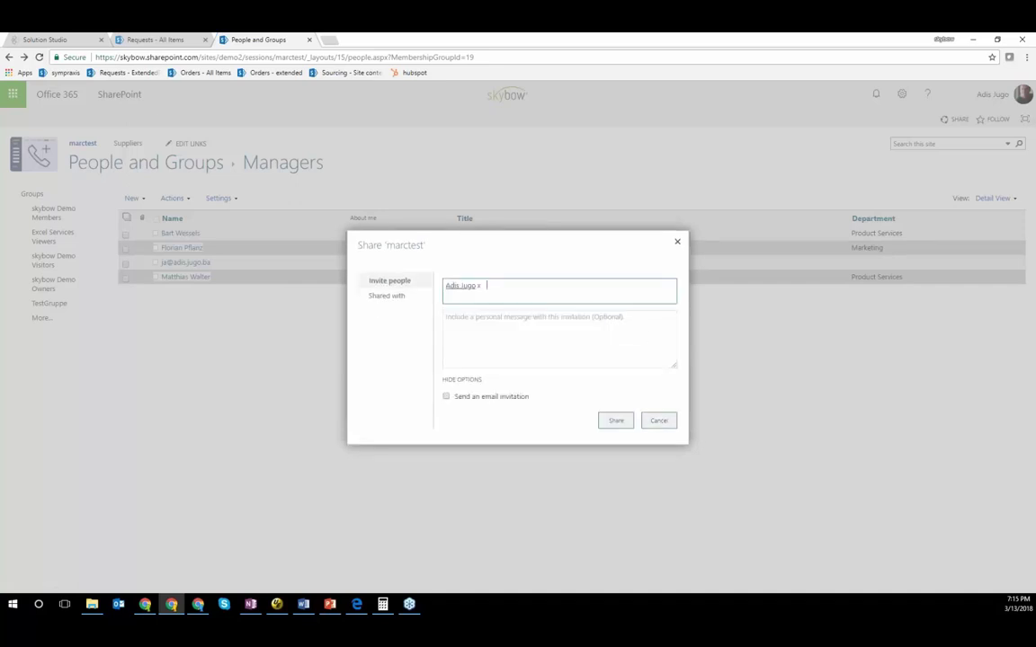
left_click(617, 422)
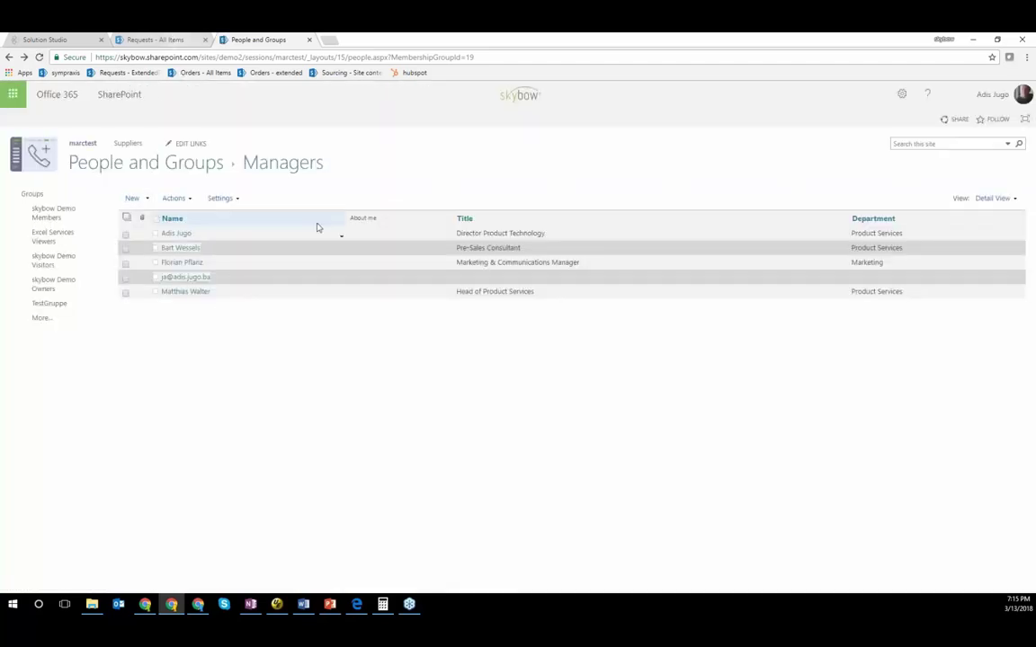
Reload the requests list with the manager permissions and open the order assembly page
left_click(153, 39)
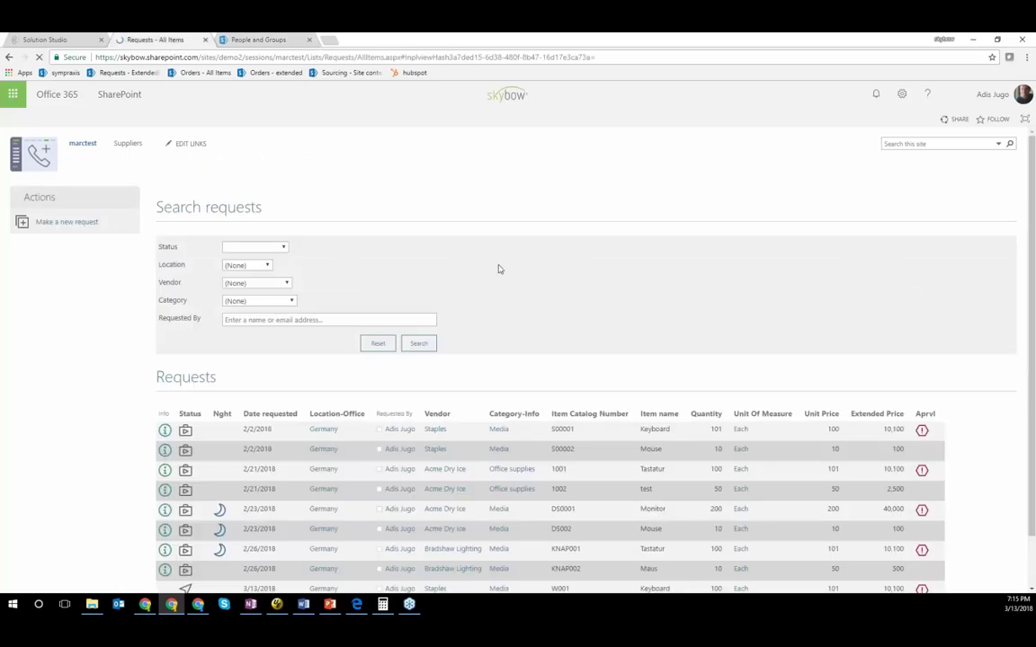
key("F5")
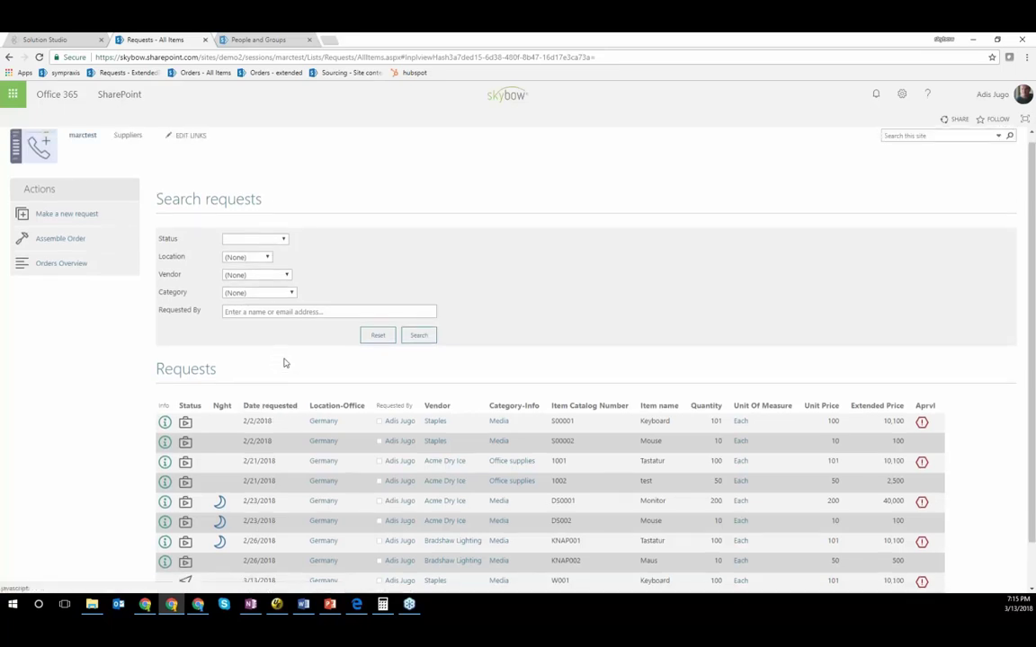
left_click(49, 249)
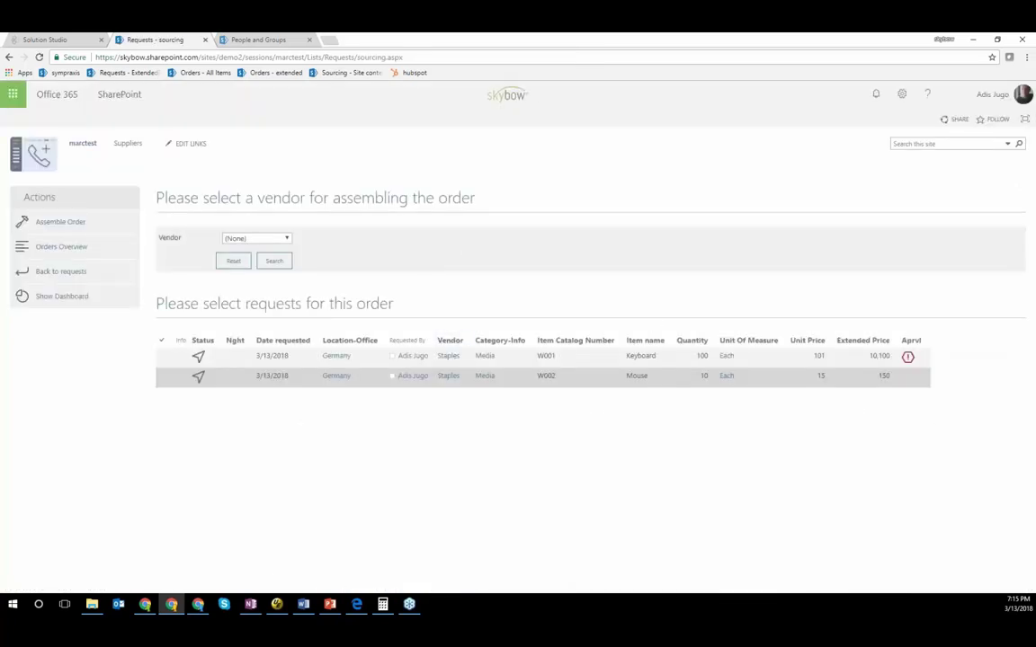
Try to assemble an order from the Keyboard and Mouse requests without choosing a vendor
left_click(349, 374)
left_click(162, 357)
left_click(164, 378)
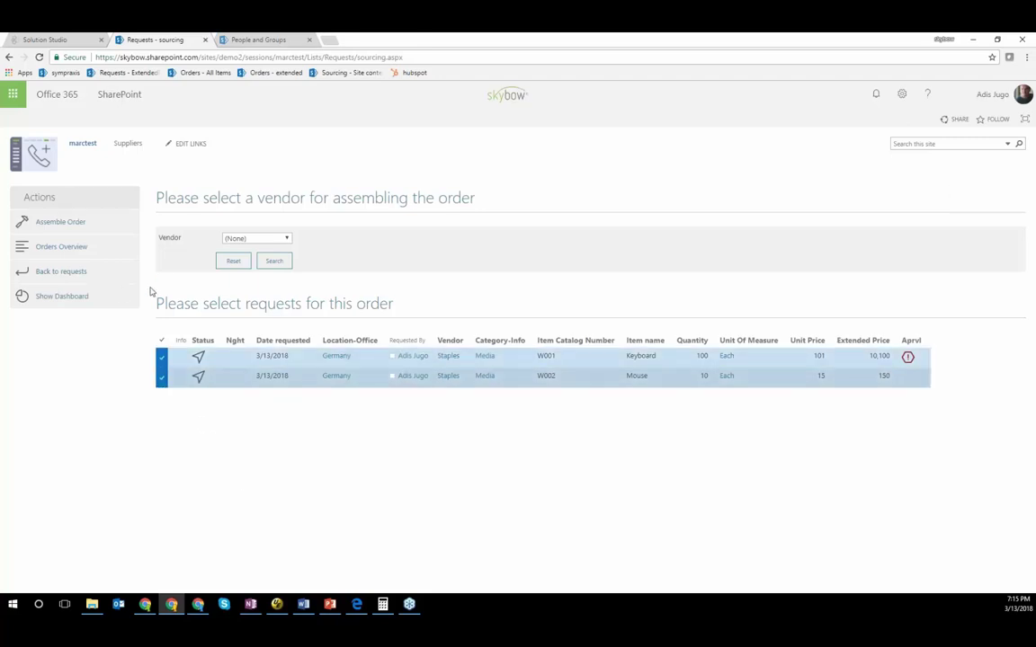
left_click(60, 225)
left_click_drag(197, 196, 470, 206)
Filter by the vendor Staples, select the W001 Keyboard and W002 Mouse requests, and start assembling their order
left_click(272, 240)
left_click(239, 288)
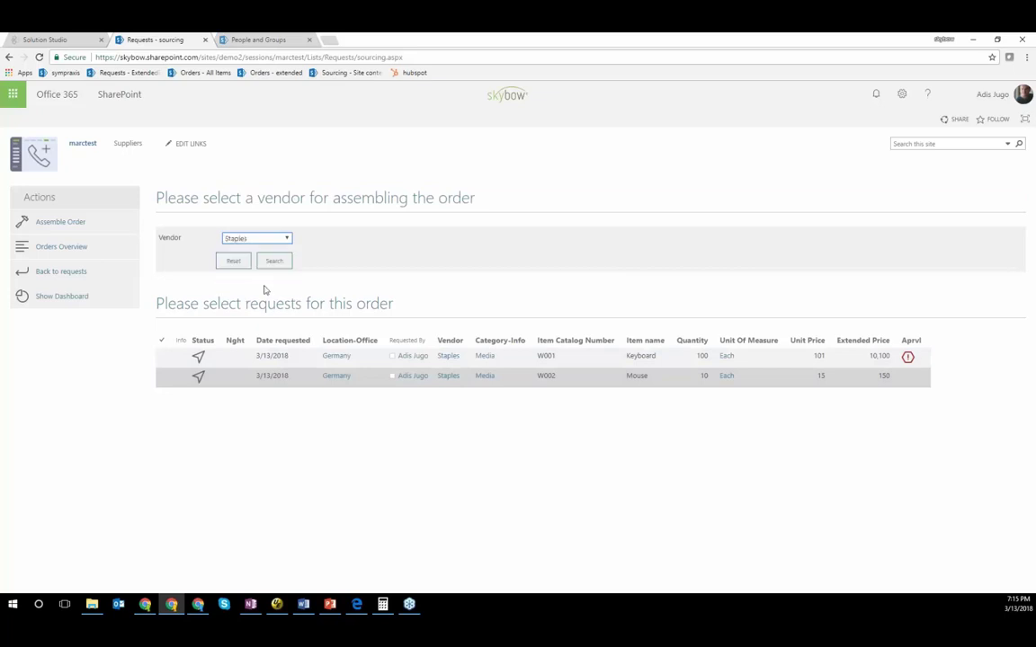
left_click(161, 357)
left_click(162, 377)
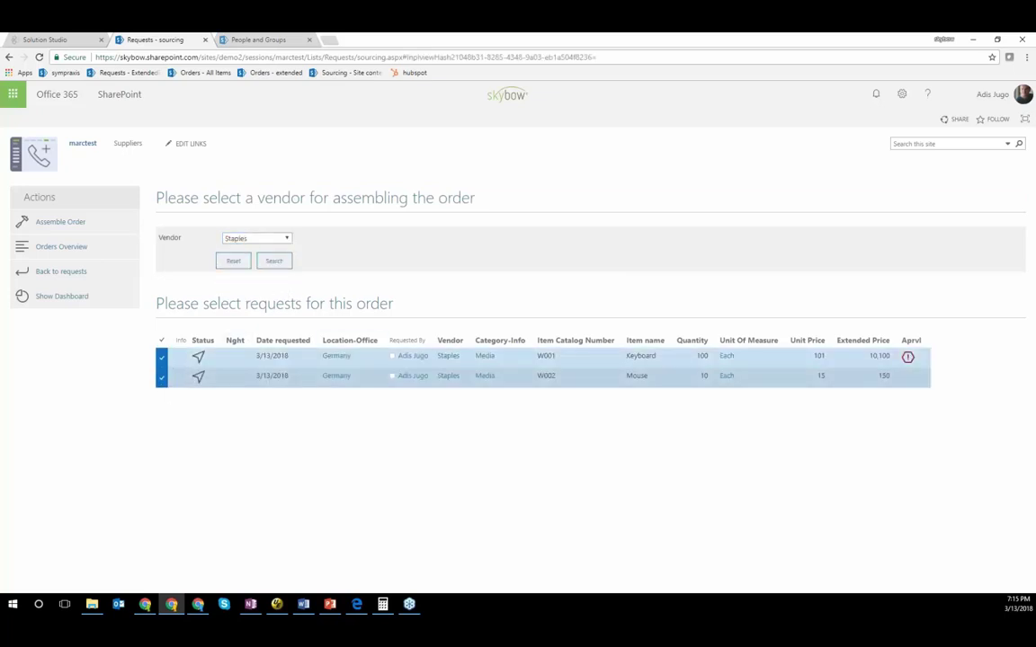
left_click(61, 222)
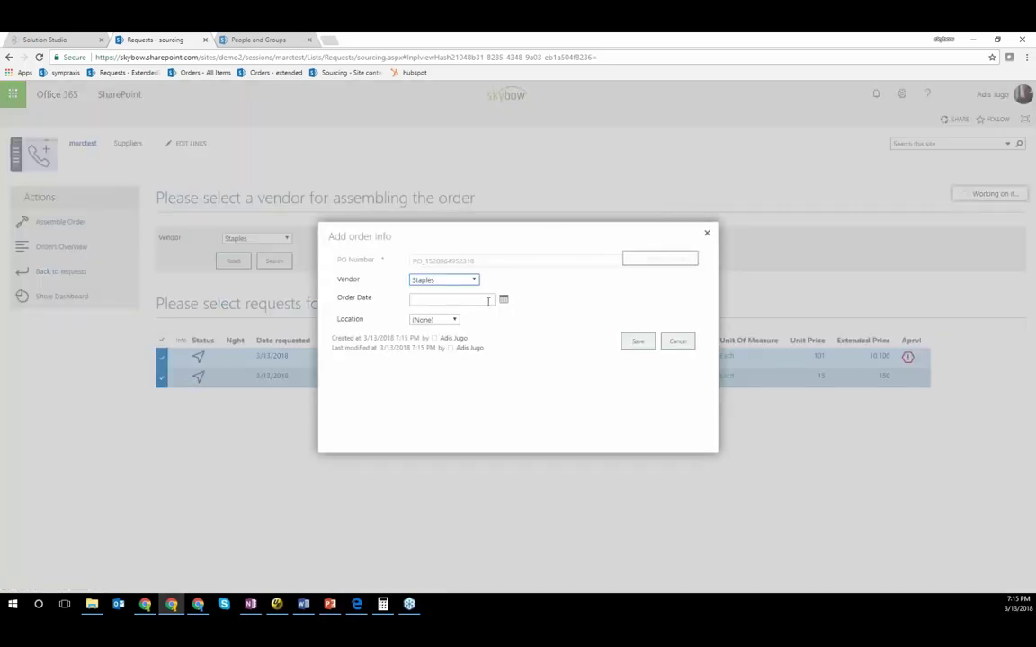
Set the order date to 3/13/2018 and the location to Germany, and save the new order
left_click_drag(473, 262, 406, 266)
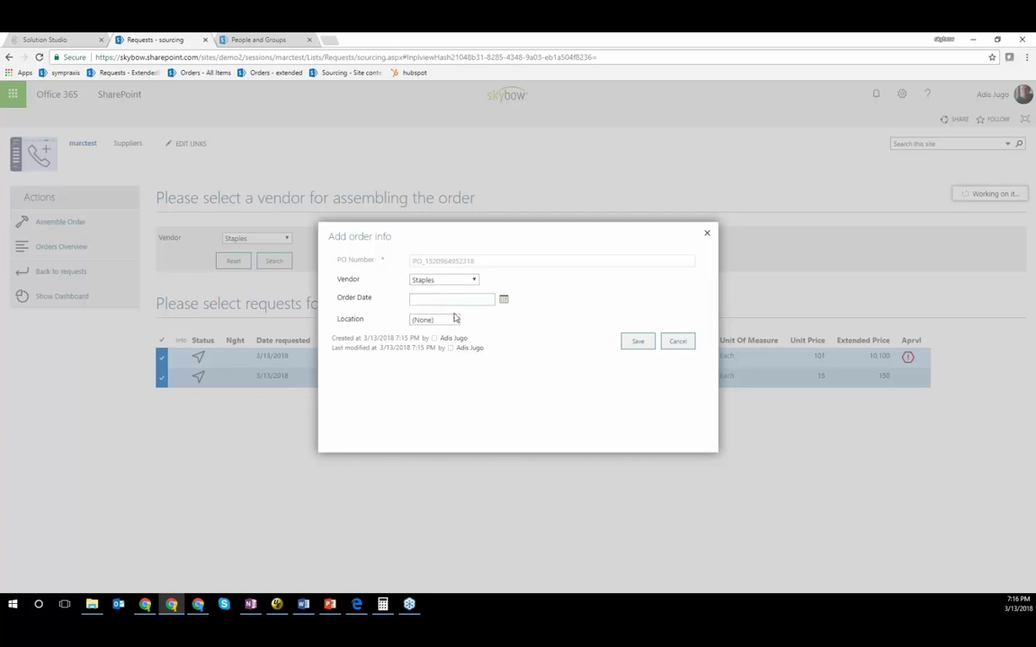
left_click(502, 298)
left_click(456, 376)
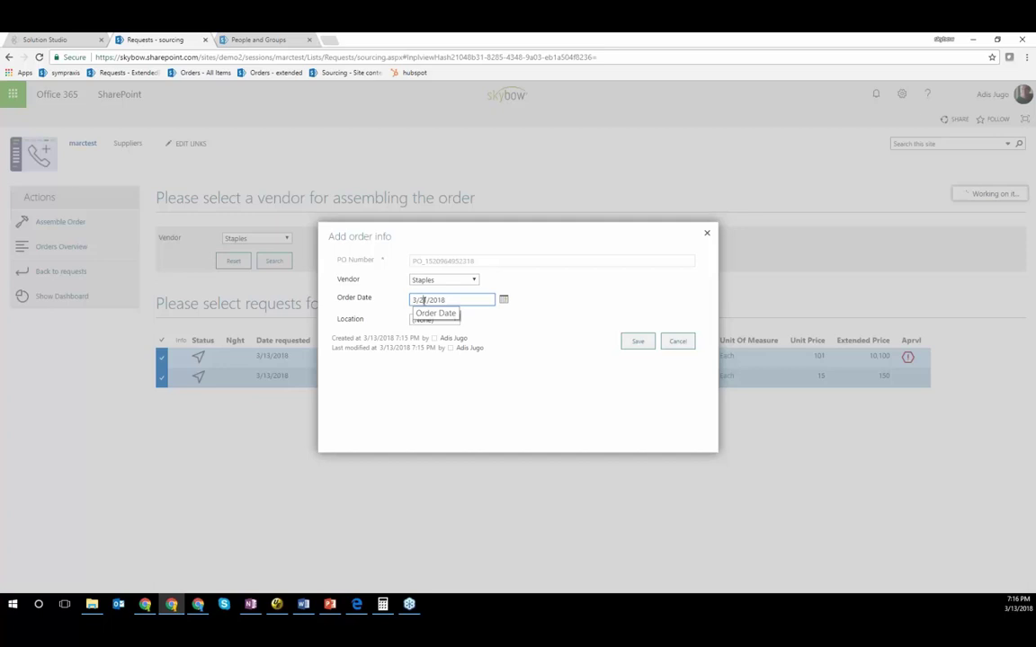
type("14")
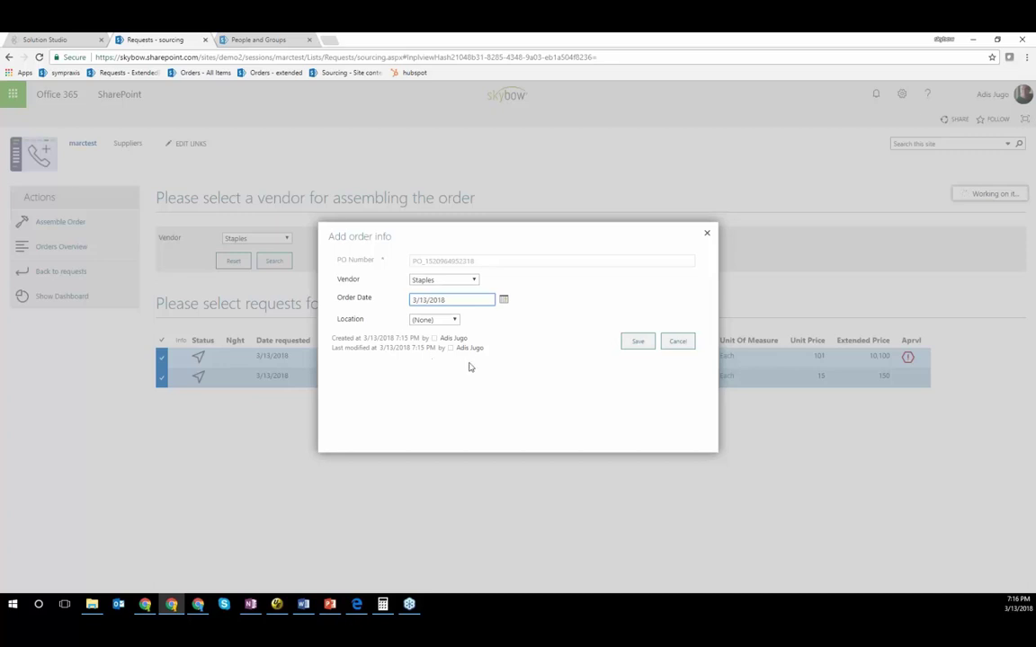
left_click(433, 320)
left_click(427, 341)
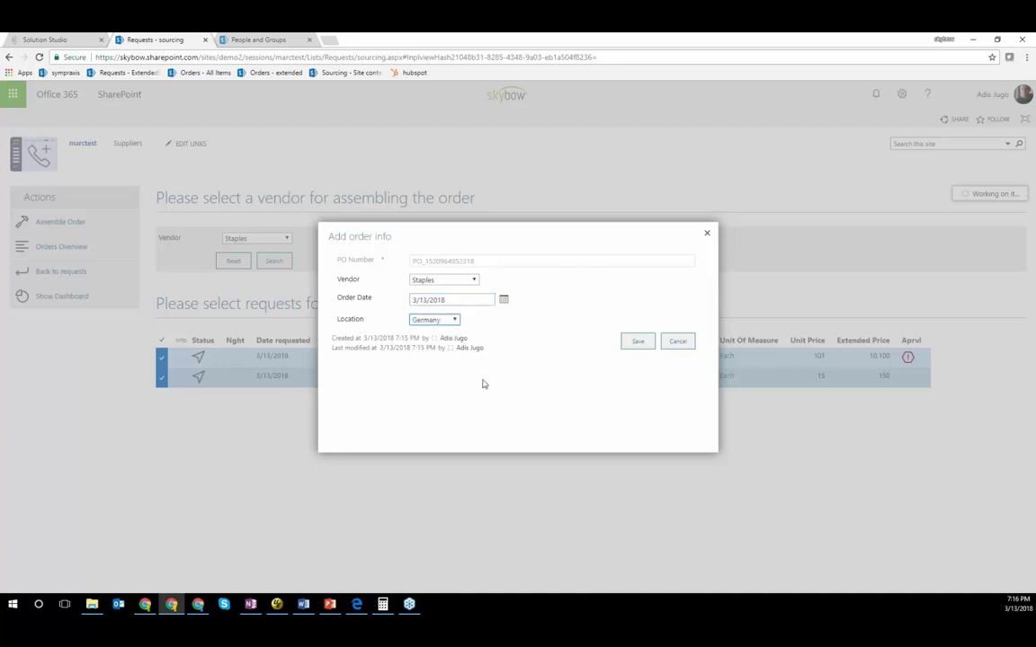
left_click(640, 343)
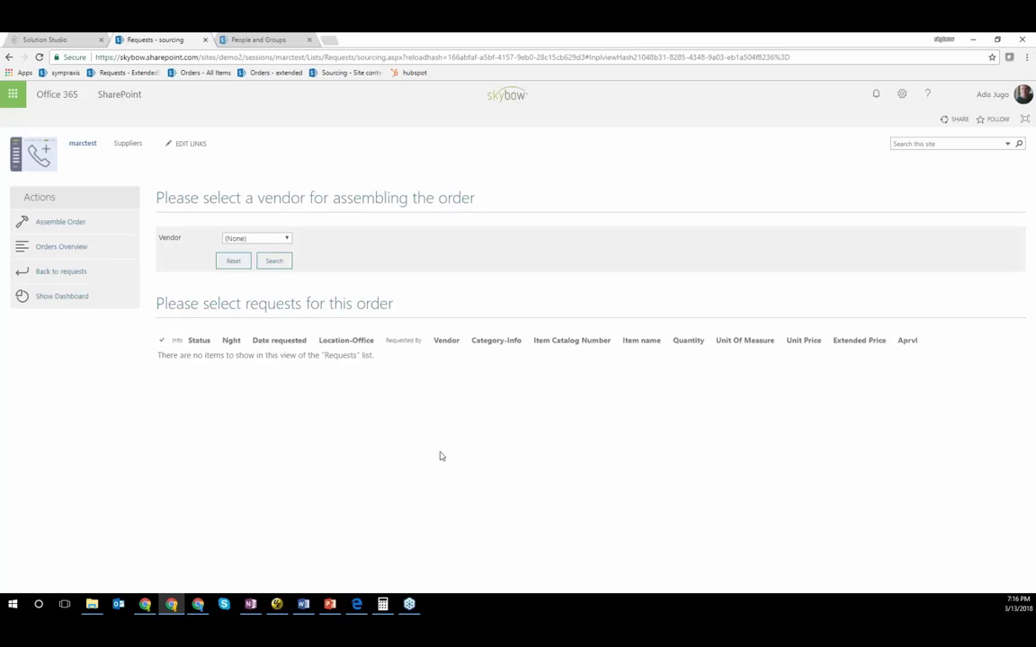
Open the Staples order dated 3/13/2018 from the orders overview and review its details, items and available actions
left_click(61, 246)
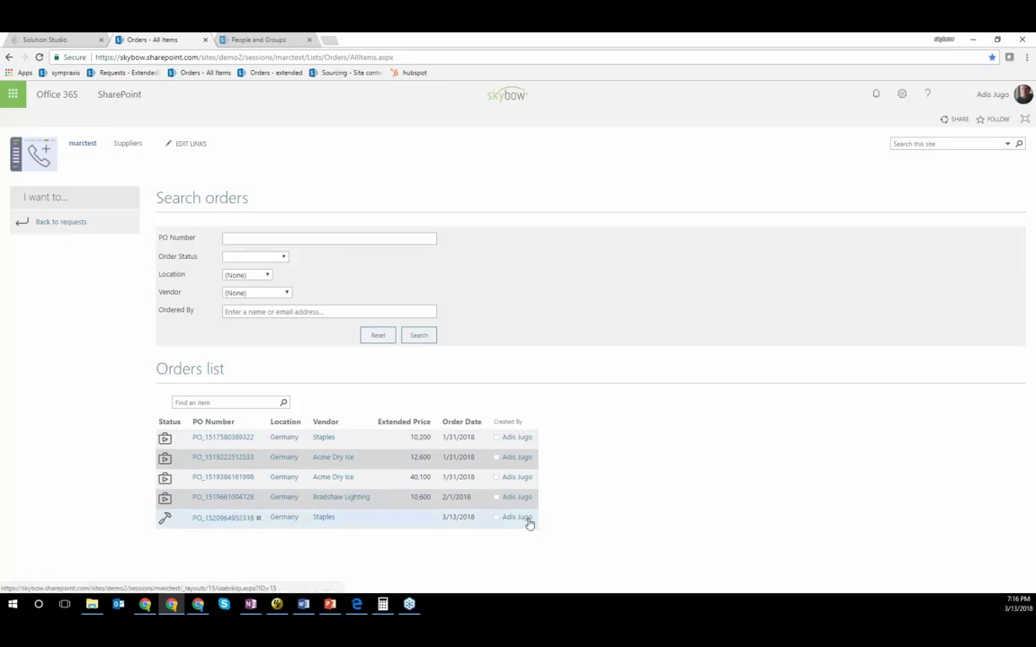
left_click(225, 518)
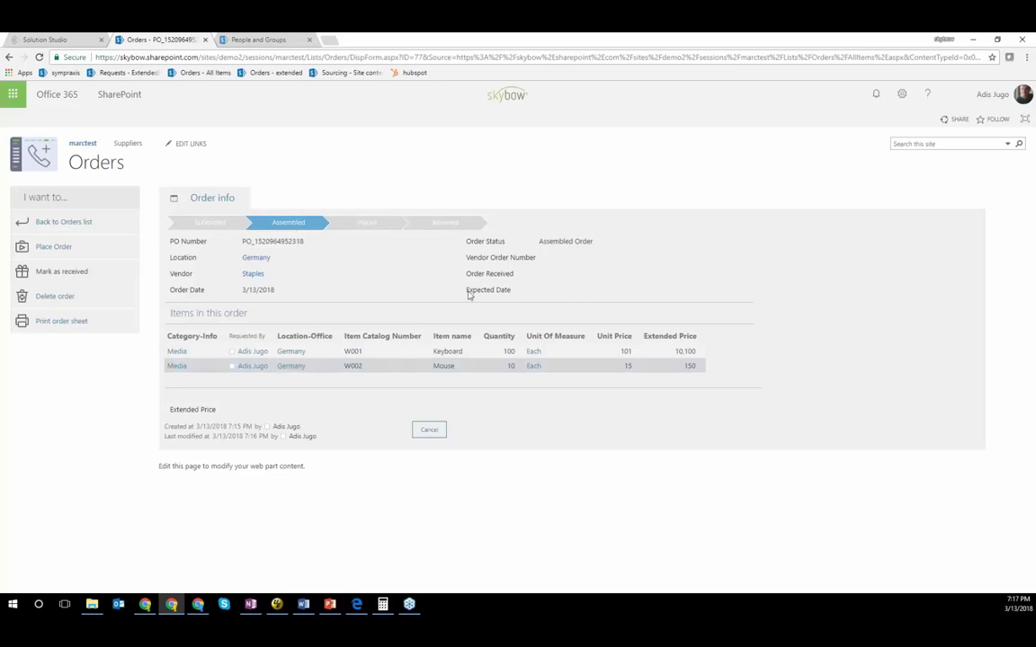
left_click_drag(594, 275, 186, 240)
left_click(183, 243)
left_click_drag(721, 375, 729, 320)
left_click(729, 320)
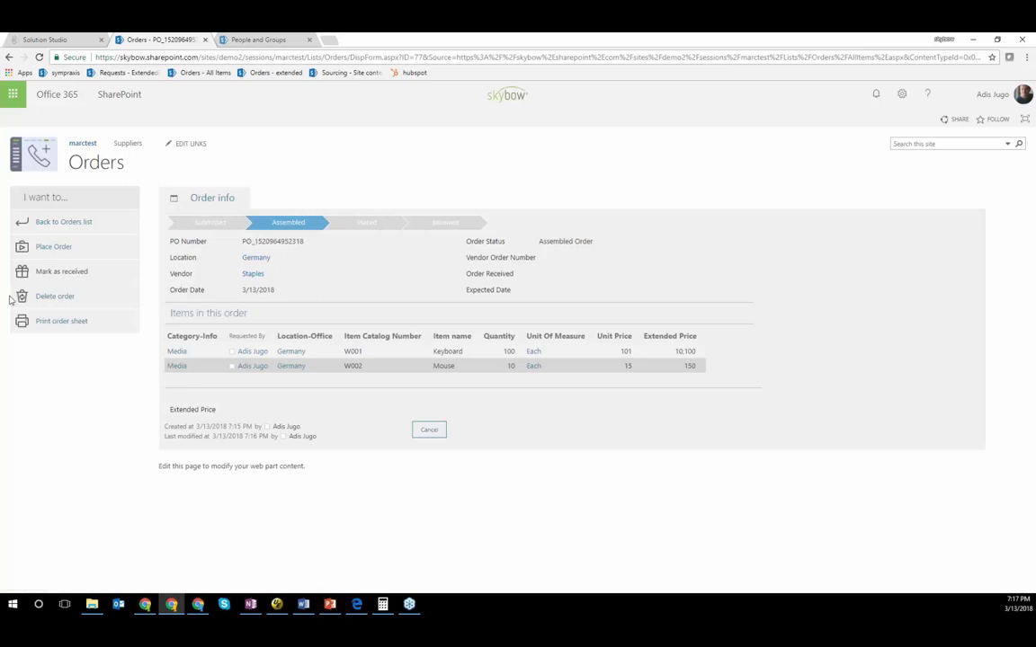
left_click_drag(88, 272, 40, 272)
left_click(81, 277)
left_click(39, 272)
Place the order with the expected date 3/16/2018, enter the vendor order number, and save
left_click(55, 248)
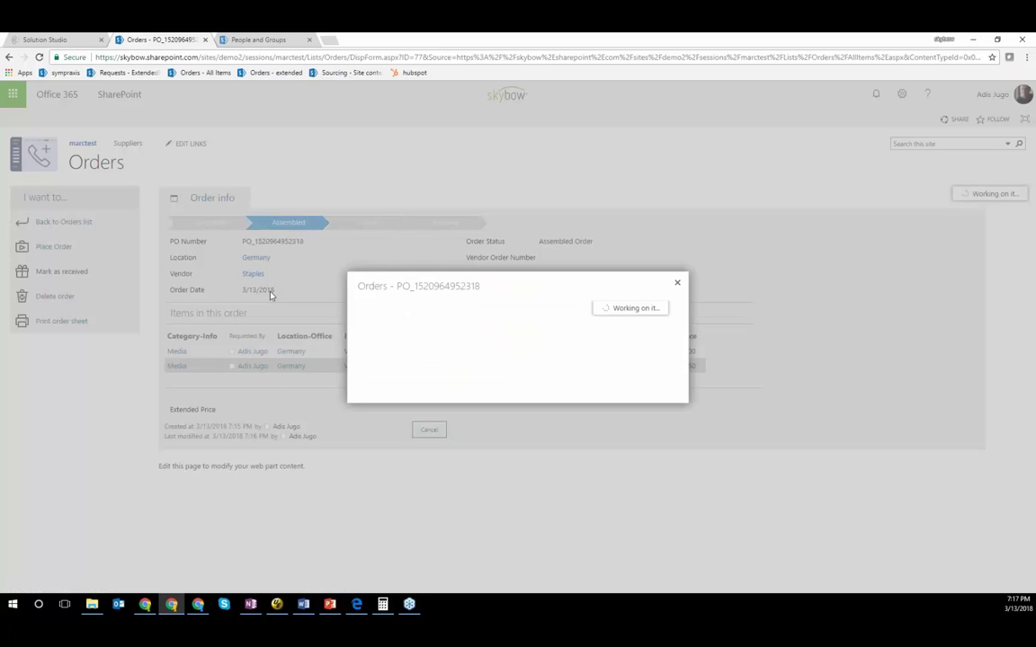
left_click(532, 281)
left_click(504, 345)
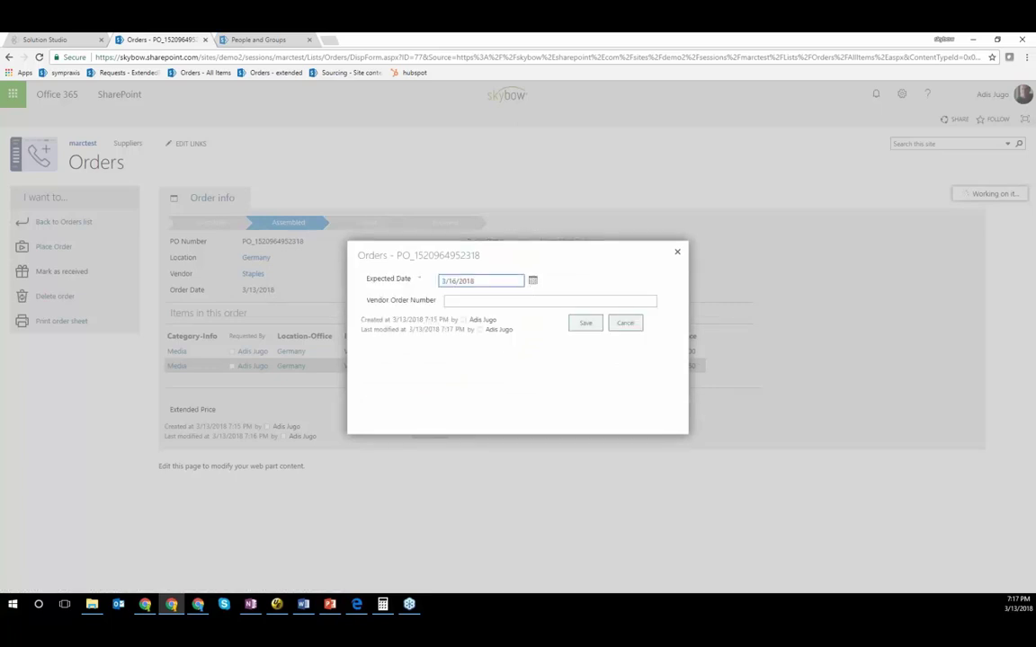
key("Tab")
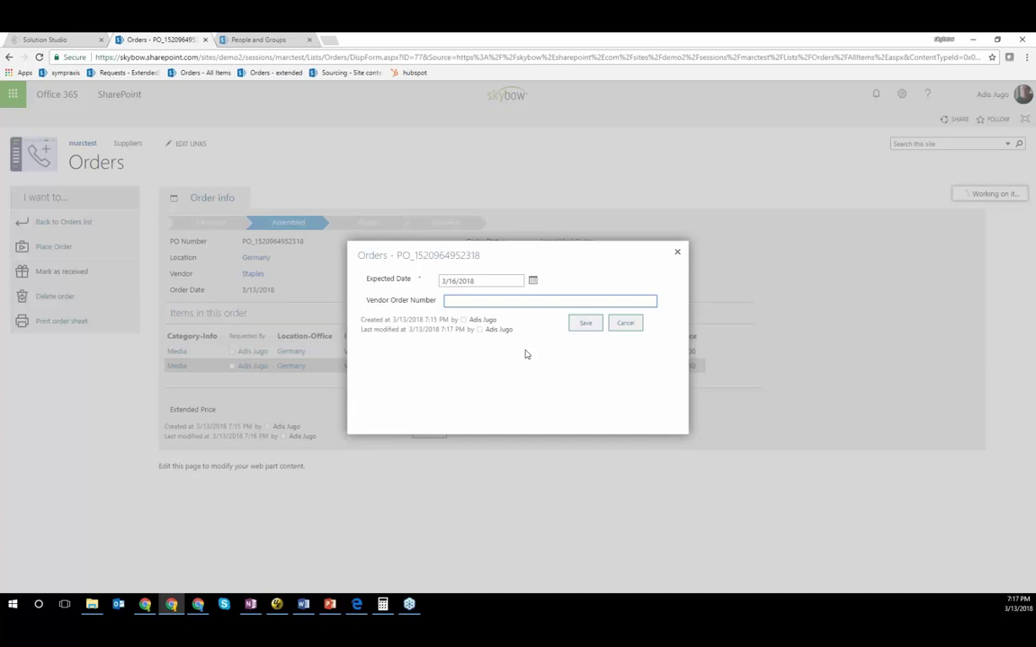
type("ST001")
left_click(584, 323)
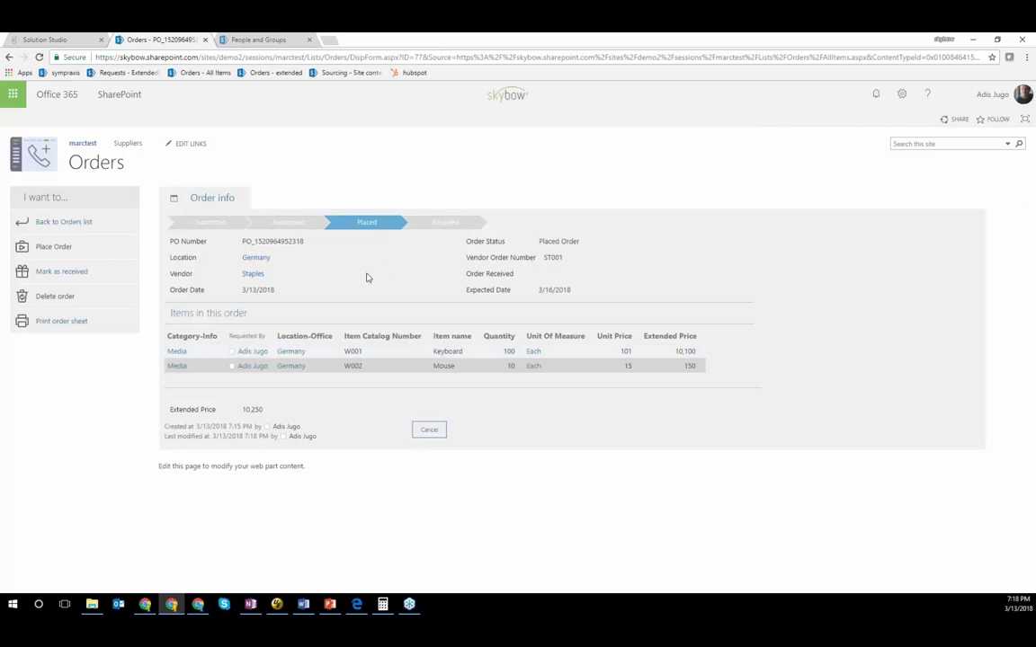
Review the placed order's extended price and the actions for deleting it or marking it as received
left_click_drag(167, 409, 312, 407)
left_click(312, 407)
left_click_drag(77, 297, 35, 296)
left_click(64, 295)
left_click_drag(75, 296, 36, 296)
left_click(51, 301)
left_click(99, 263)
Generate the order sheet as a Word document, review its heading, order details and item lines, and close it
left_click(67, 322)
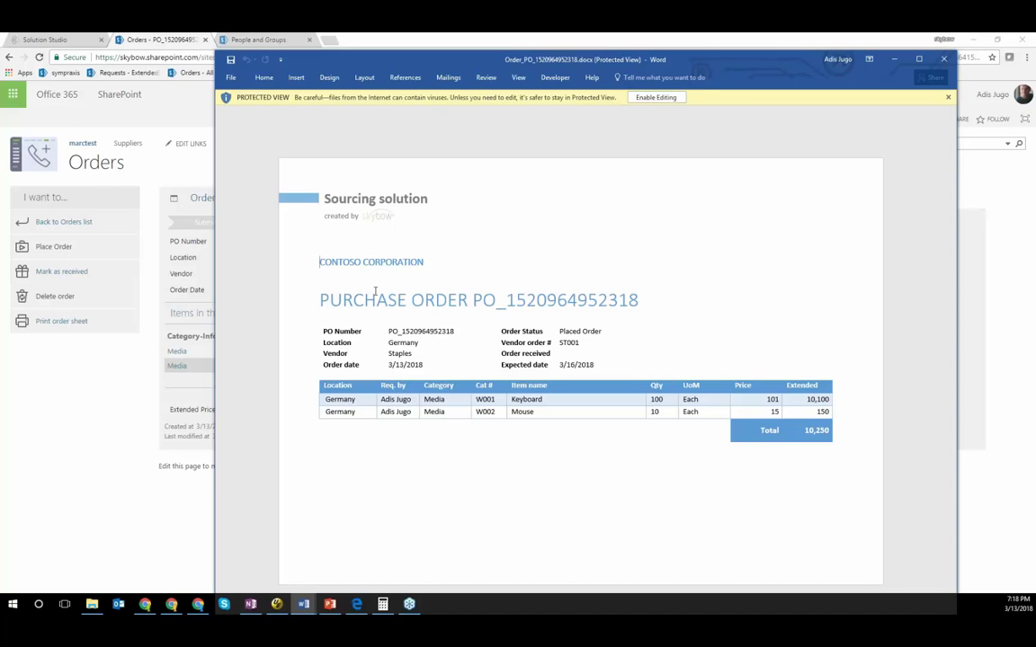
left_click_drag(379, 300, 512, 300)
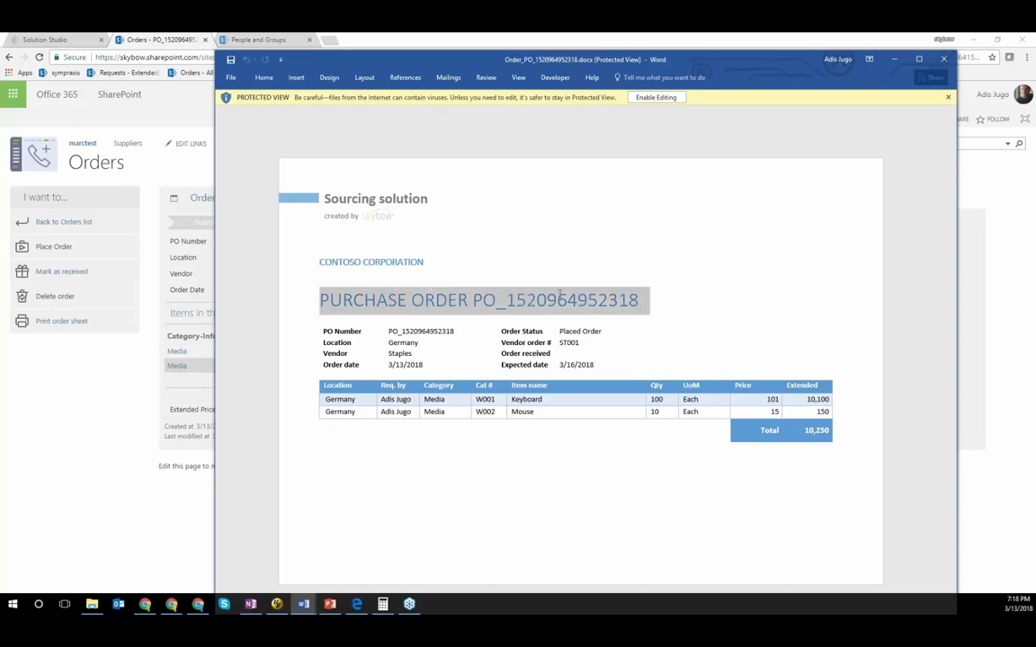
left_click(512, 300)
mouse_move(360, 335)
left_mouse_down()
mouse_move(450, 335)
mouse_move(534, 368)
left_mouse_up()
left_click(496, 300)
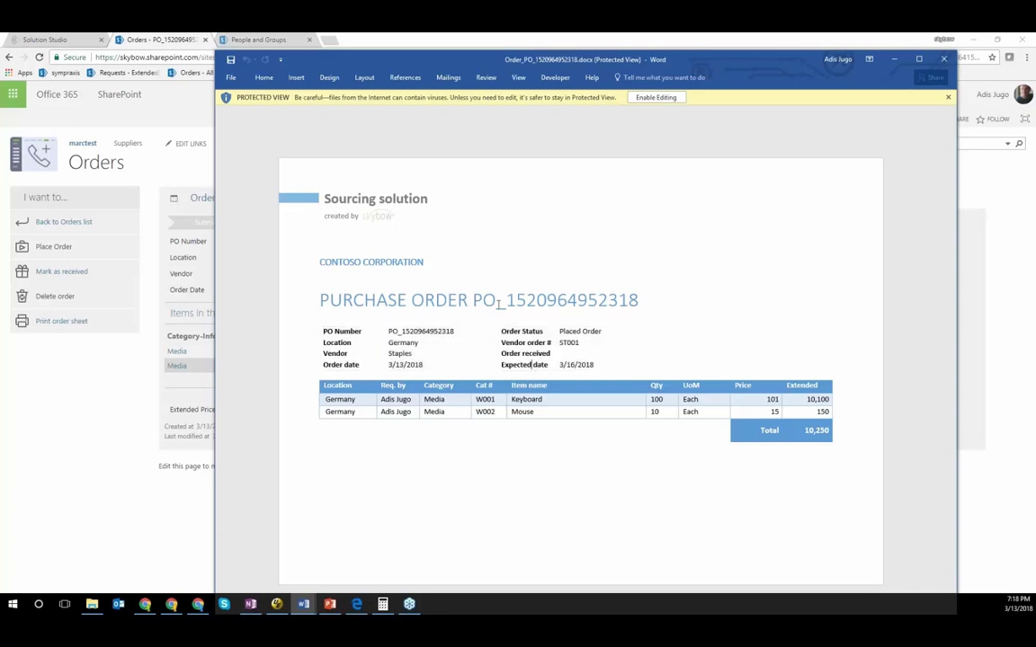
left_click_drag(376, 284, 289, 270)
left_click(506, 356)
left_click_drag(346, 399, 797, 410)
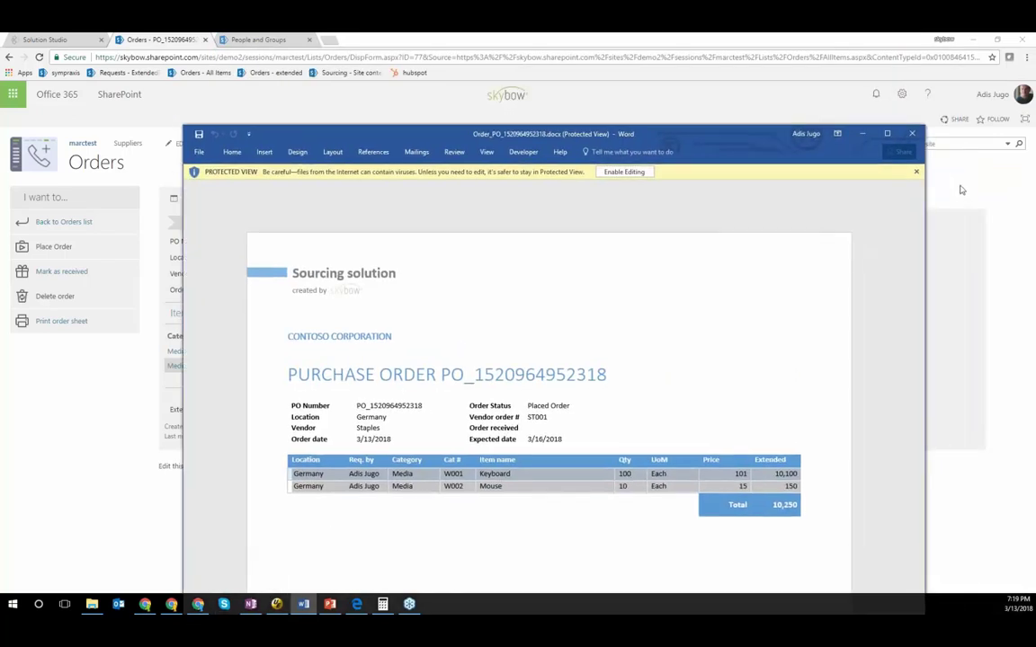
left_click(914, 135)
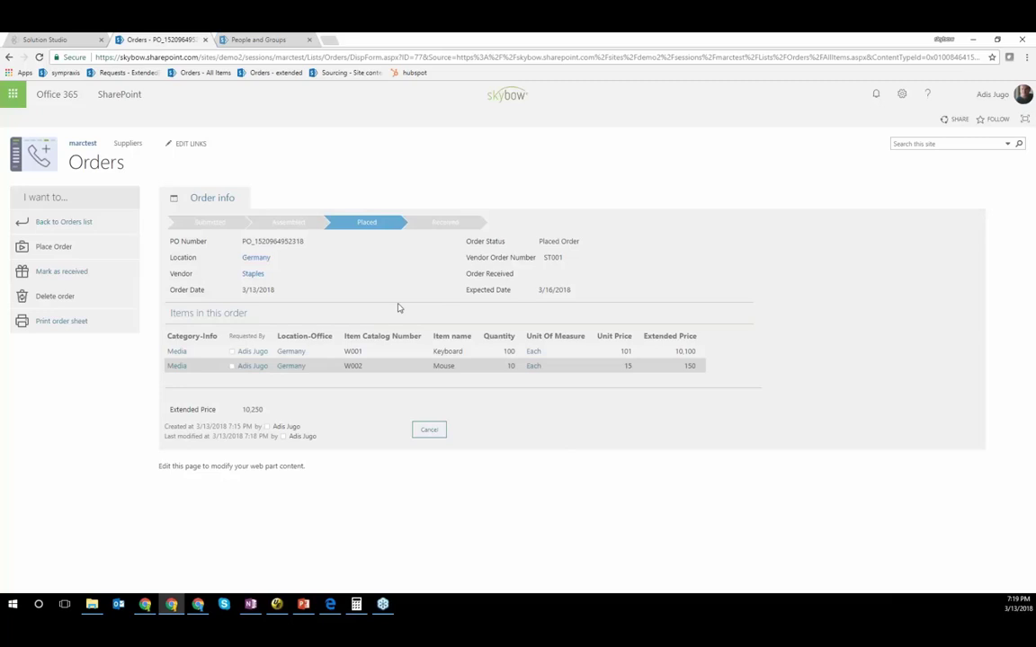
Return to the requests list by way of the orders list and check the statuses of the Keyboard and Mouse requests
left_click(102, 228)
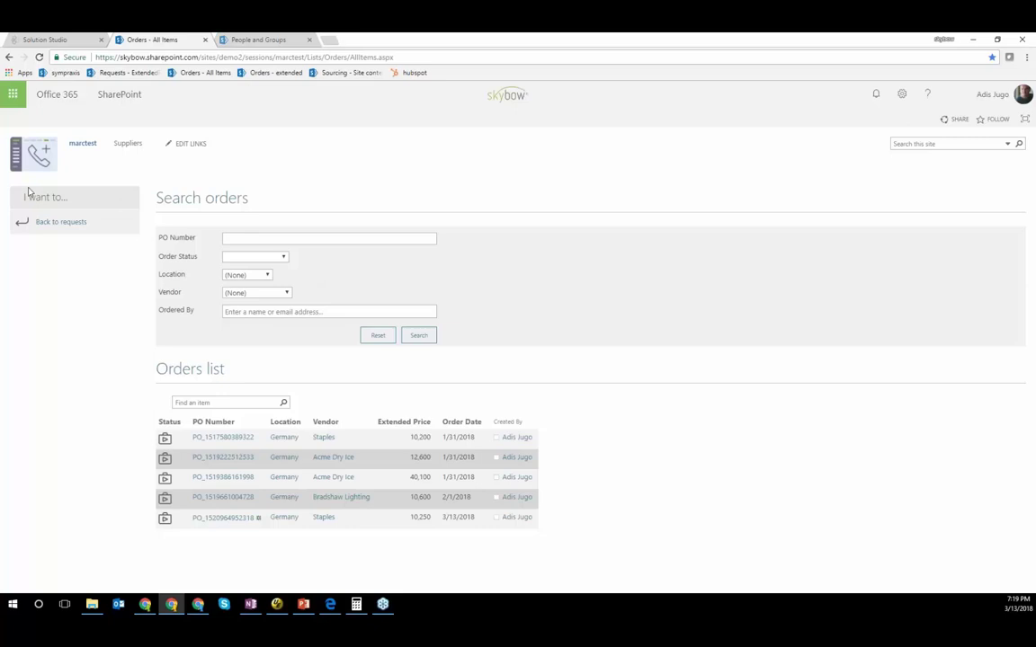
left_click(40, 221)
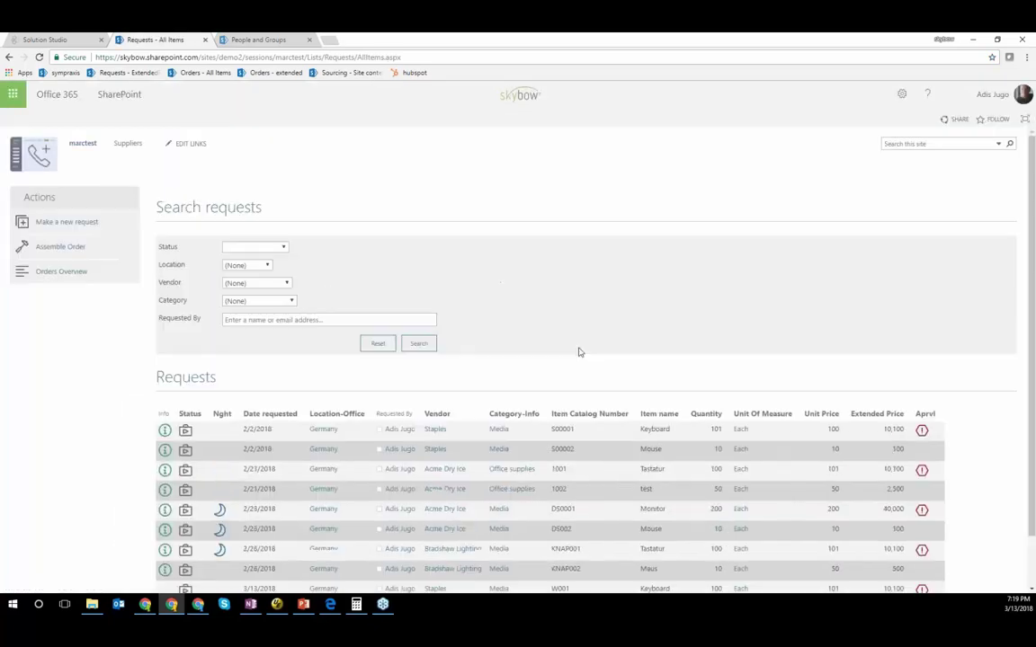
scroll(578, 351, "down", 1)
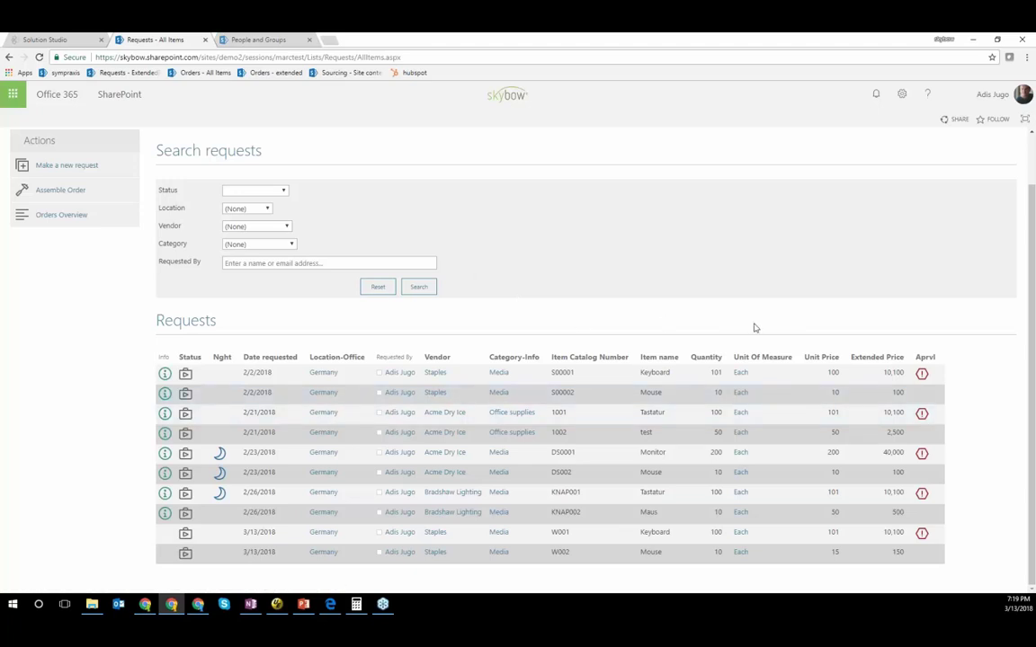
scroll(754, 327, "up", 2)
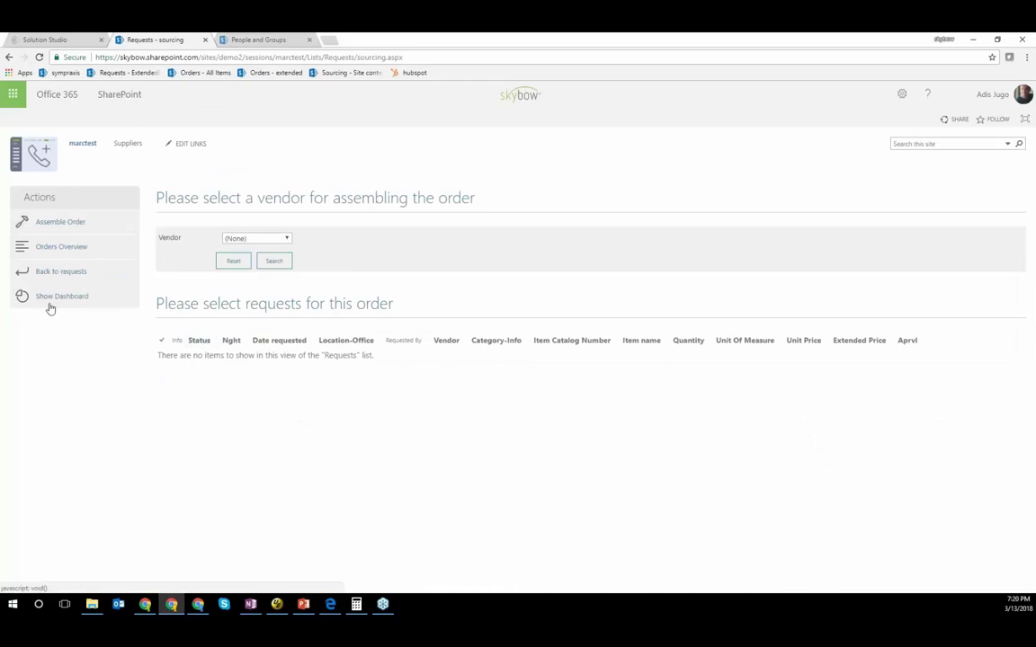
Show the dashboard, examine the pie chart's item shares, and return to the orders list
left_click(49, 303)
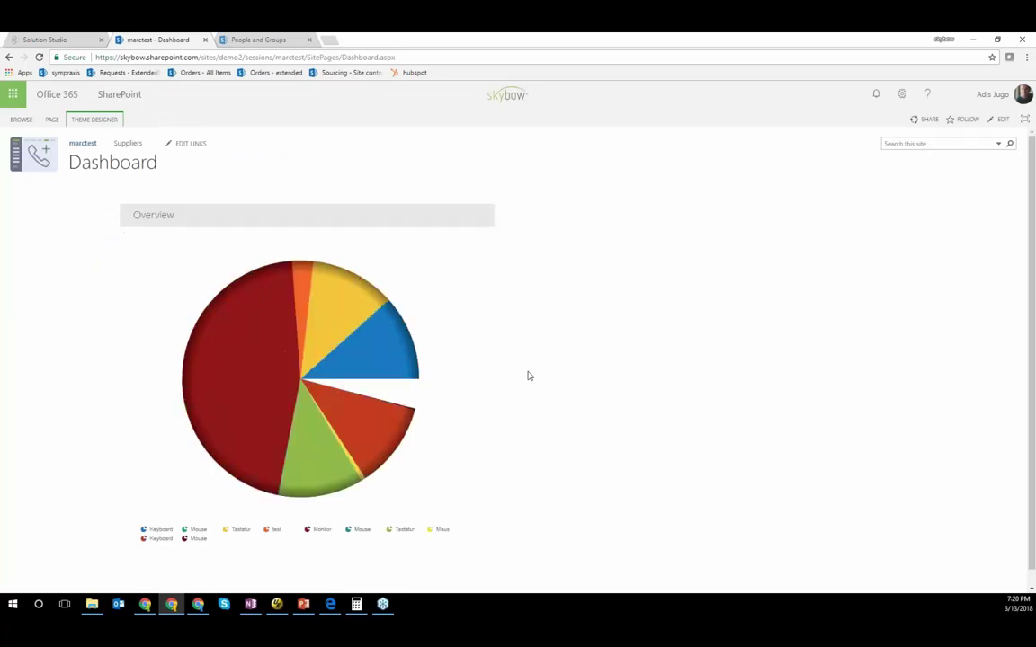
mouse_move(372, 357)
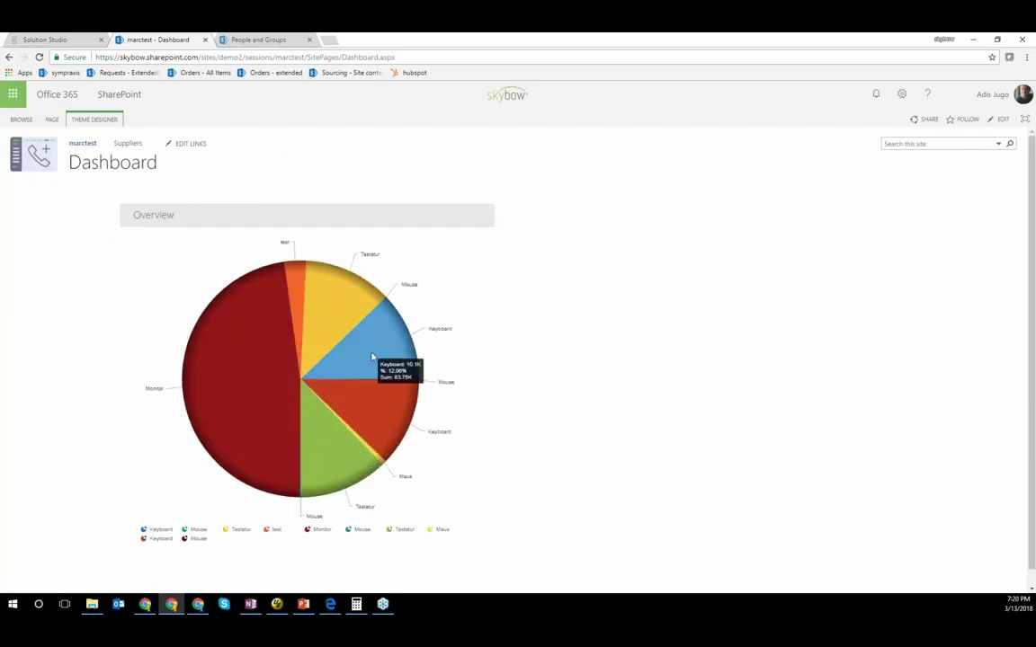
mouse_move(189, 399)
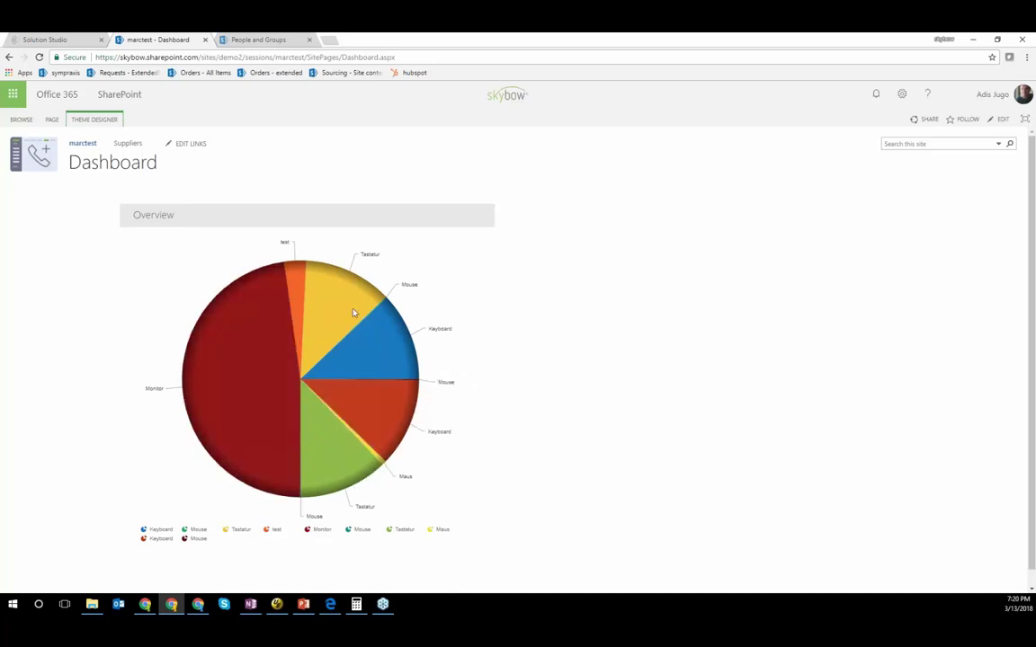
key("alt+Left")
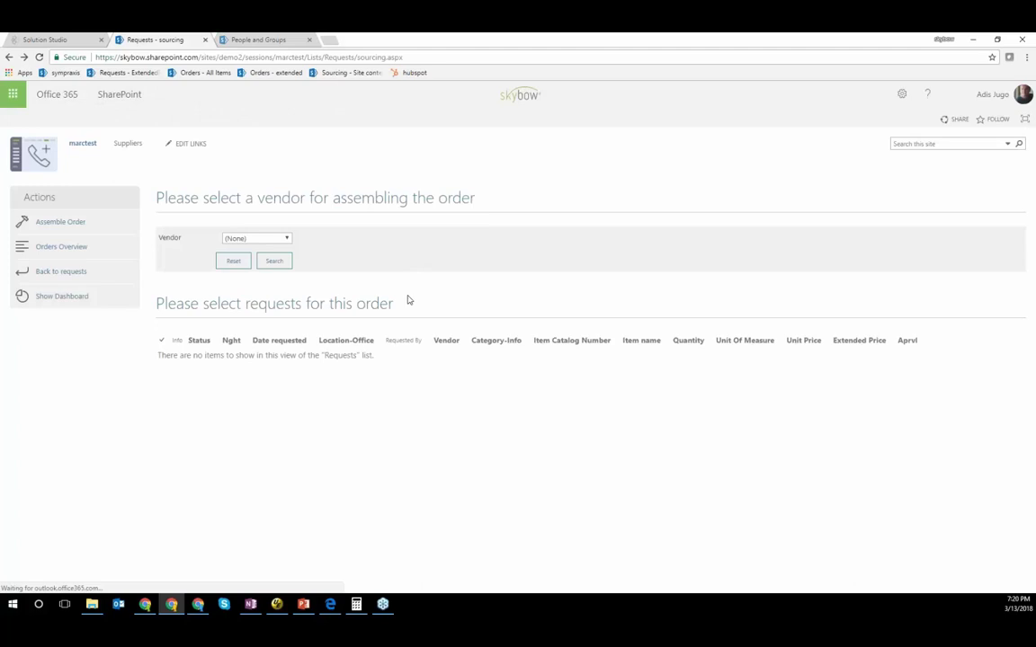
left_click(87, 270)
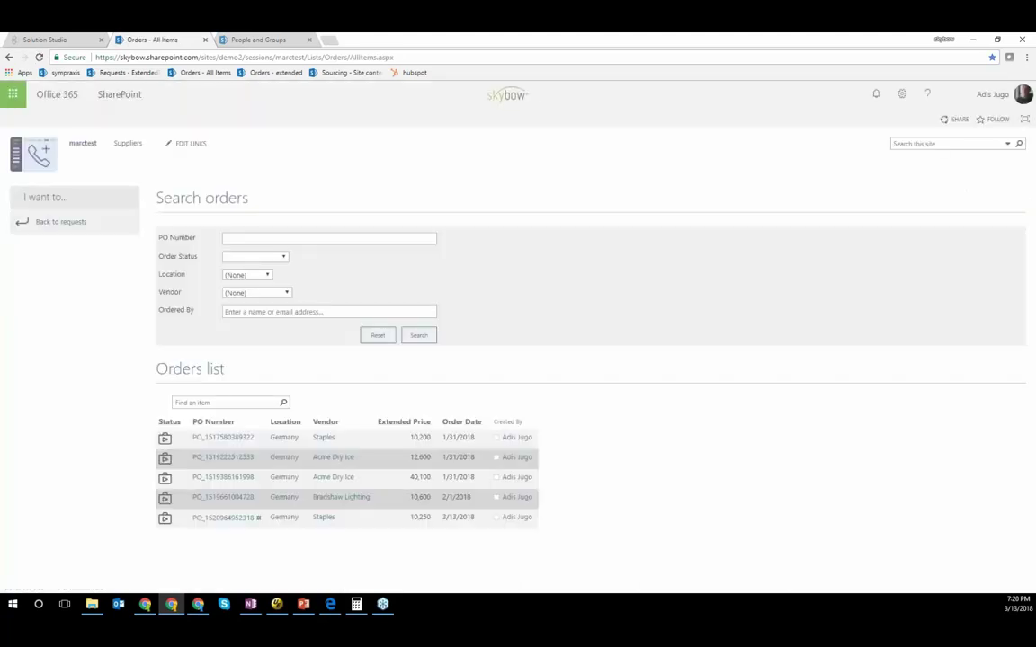
left_click(418, 336)
Leave the solution editor in Solution Studio and review the templates available for creating a new solution
left_click(65, 40)
left_click(13, 93)
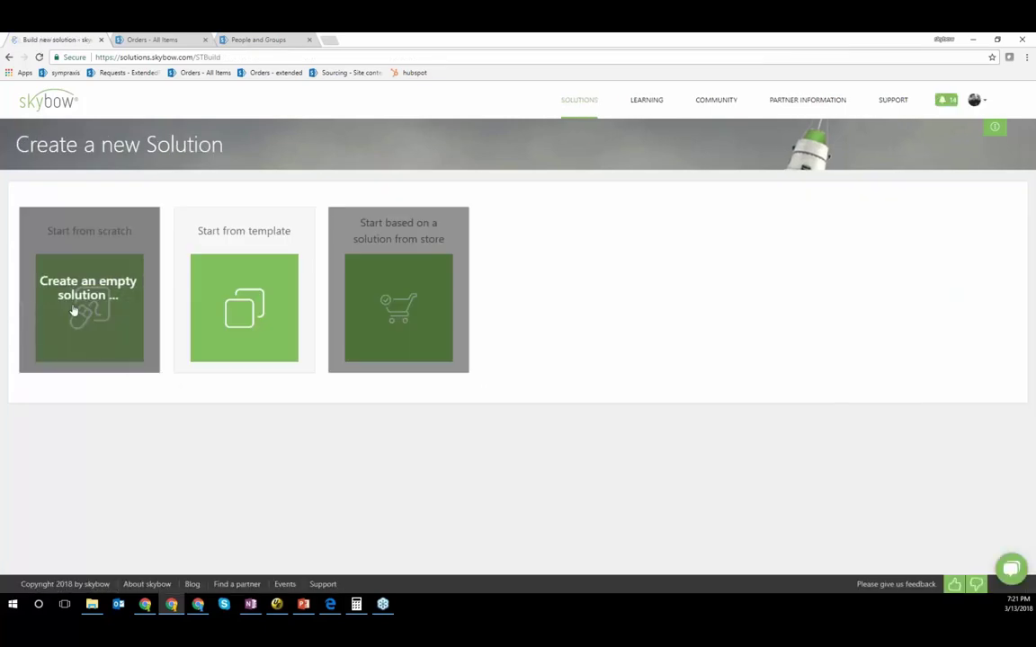
left_click(216, 320)
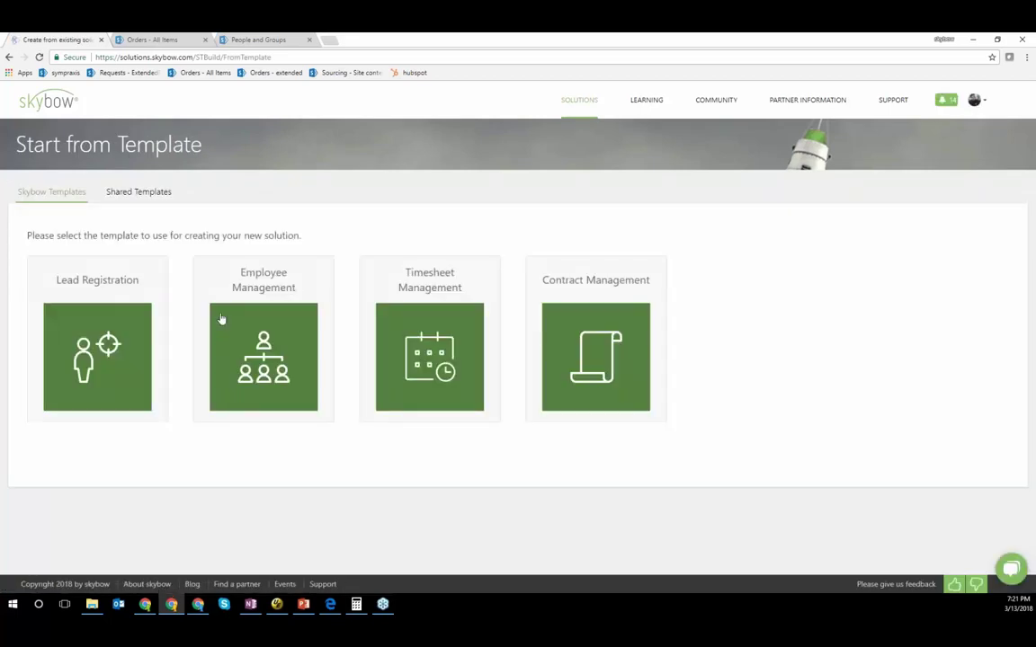
mouse_move(236, 320)
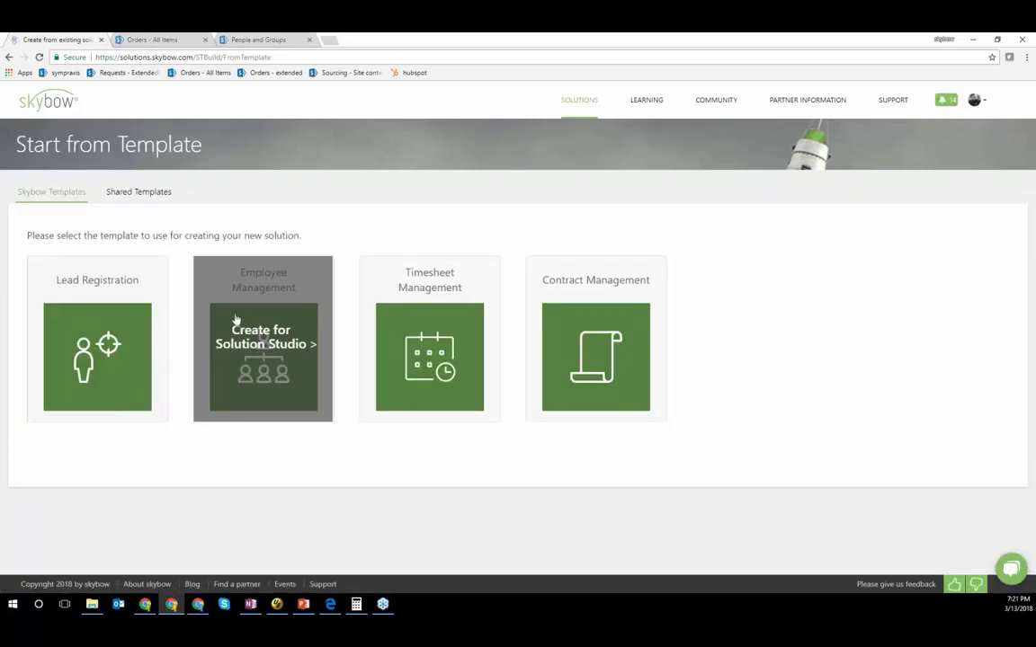
mouse_move(430, 322)
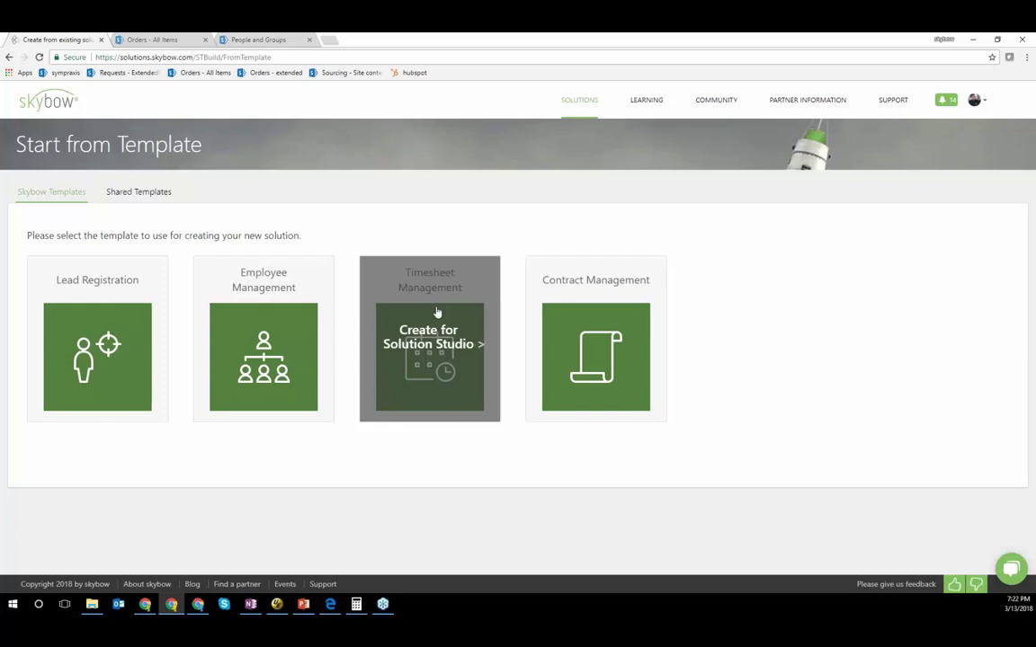
left_click(437, 312)
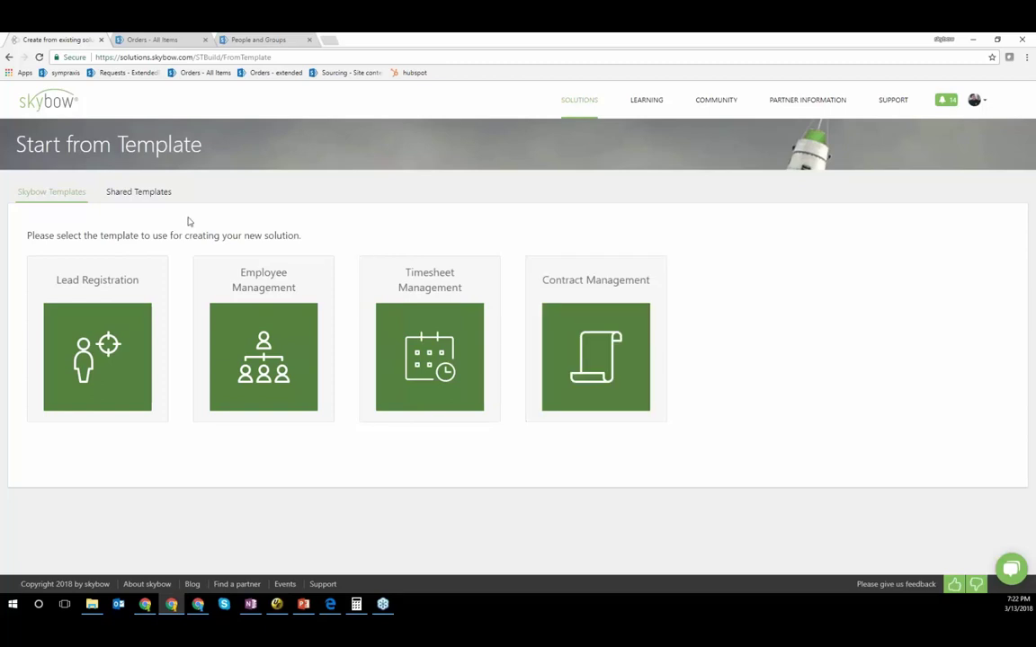
Return to the My Solutions overview and open the Sourcing - Demo solution for editing
left_click(9, 56)
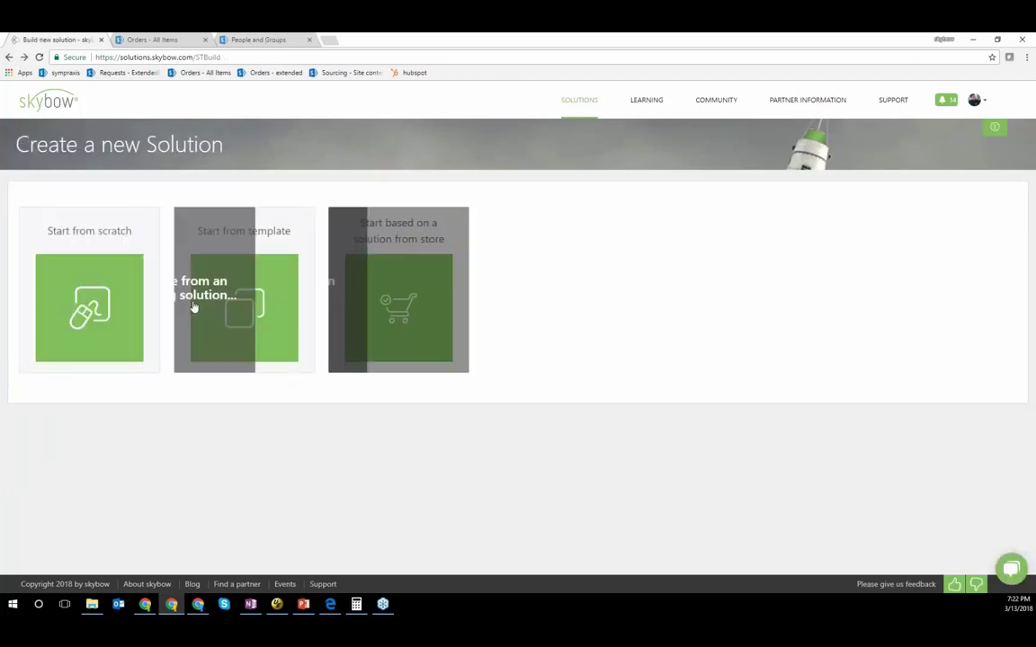
left_click(7, 58)
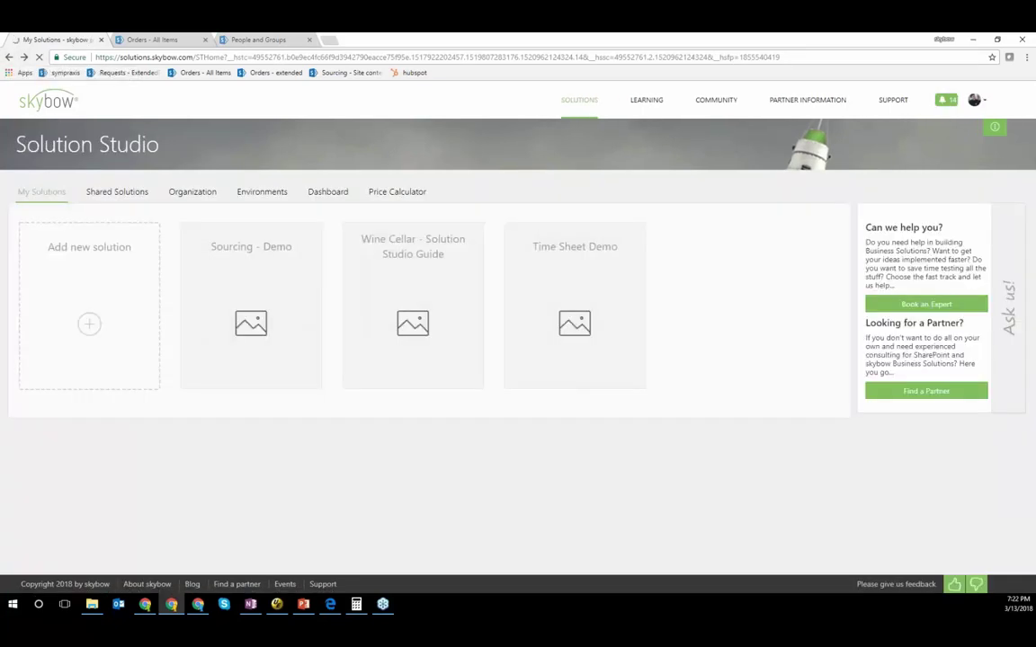
mouse_move(301, 332)
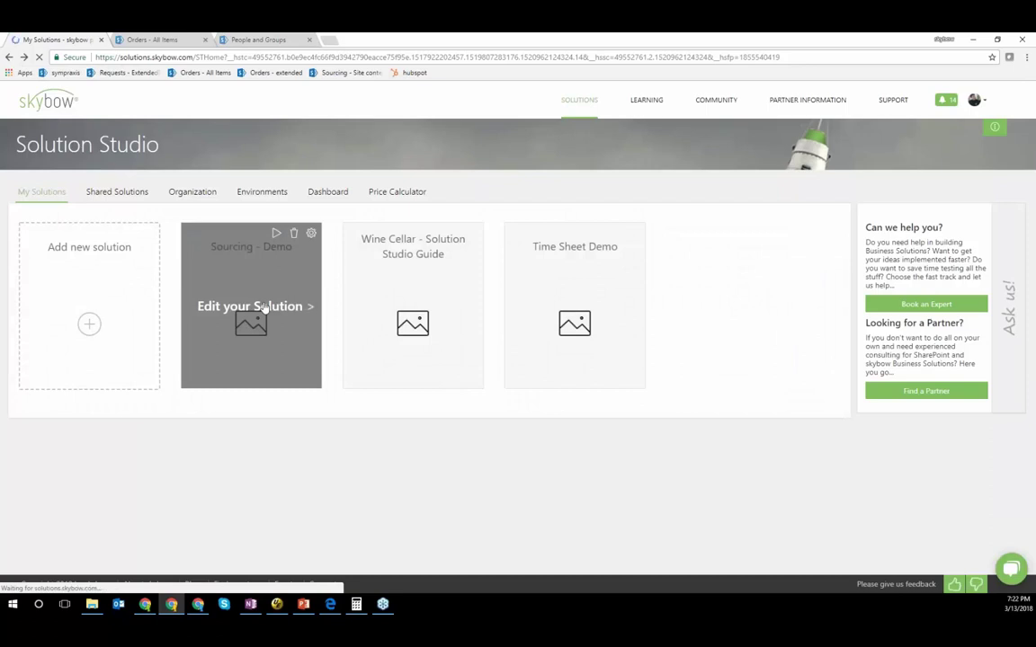
left_click(266, 307)
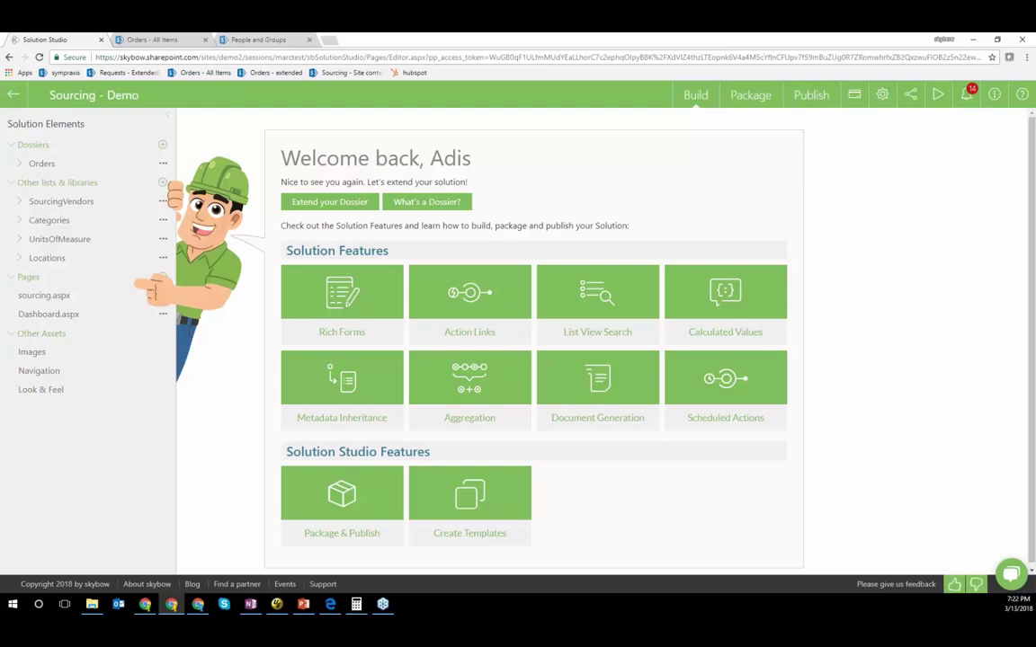
Expand the Orders dossier and its Requests sub-item list to examine the solution structure
left_click(15, 165)
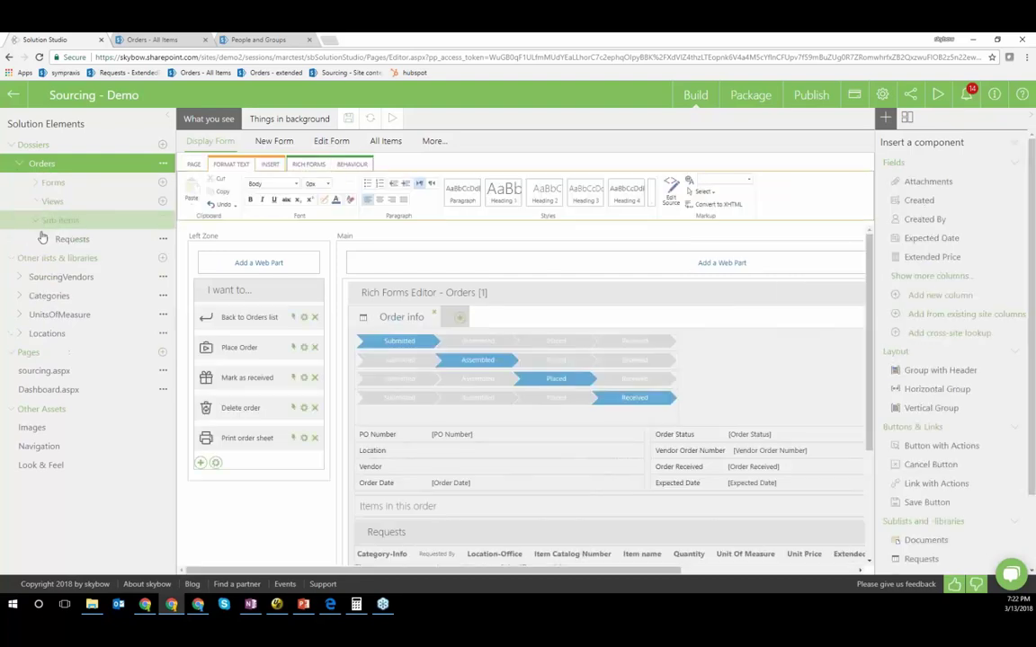
left_click(45, 240)
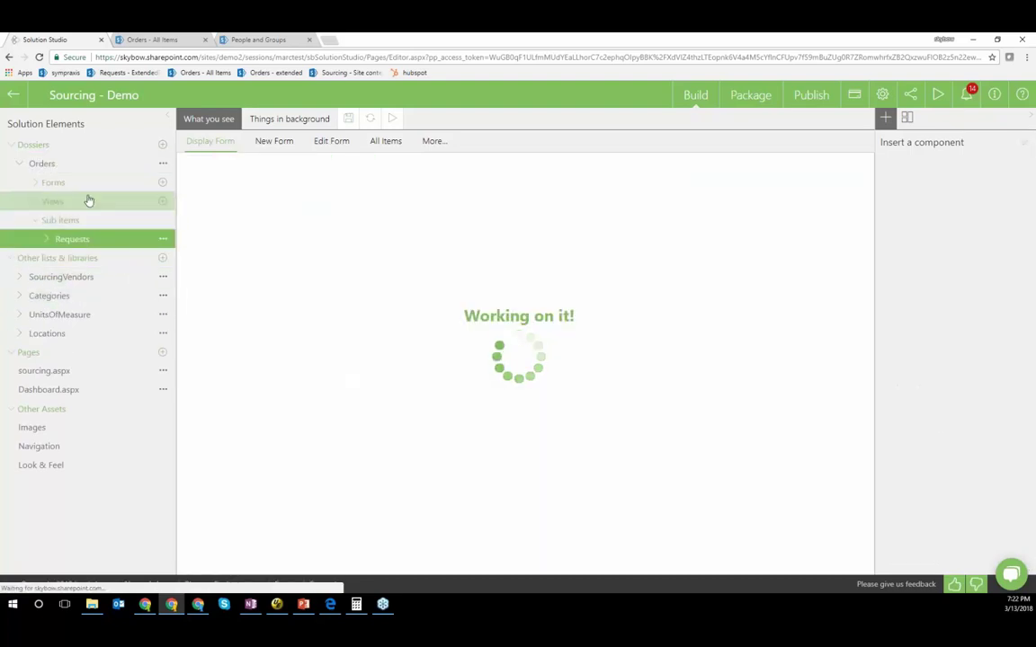
left_click(46, 239)
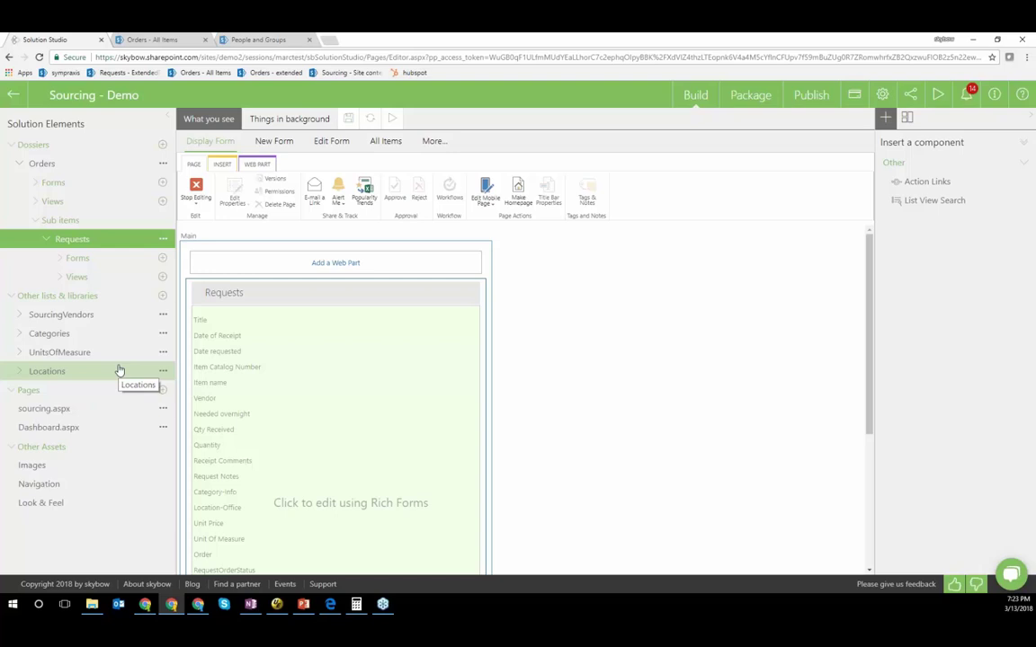
Review the UnitsOfMeasure list's columns and its option for packaging all items with the solution
left_click(56, 352)
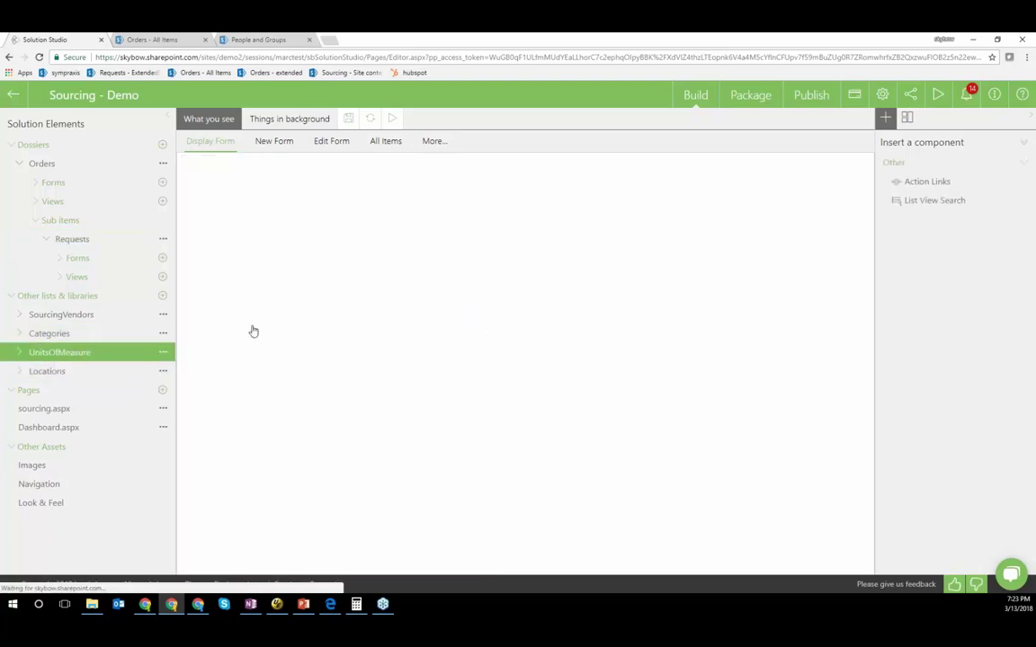
left_click(289, 118)
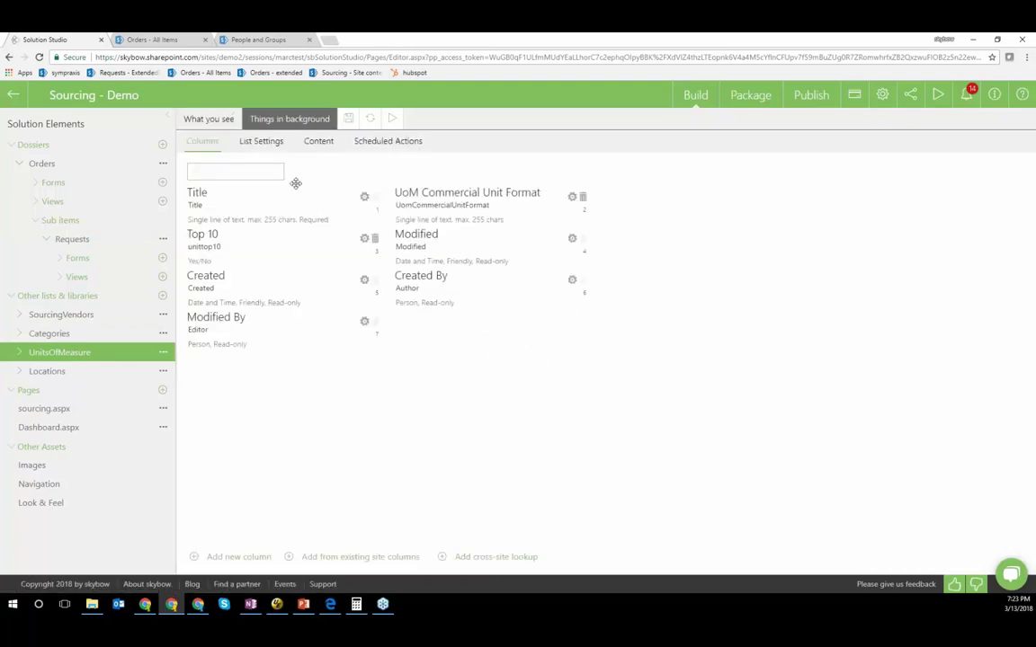
left_click(378, 141)
left_click(320, 142)
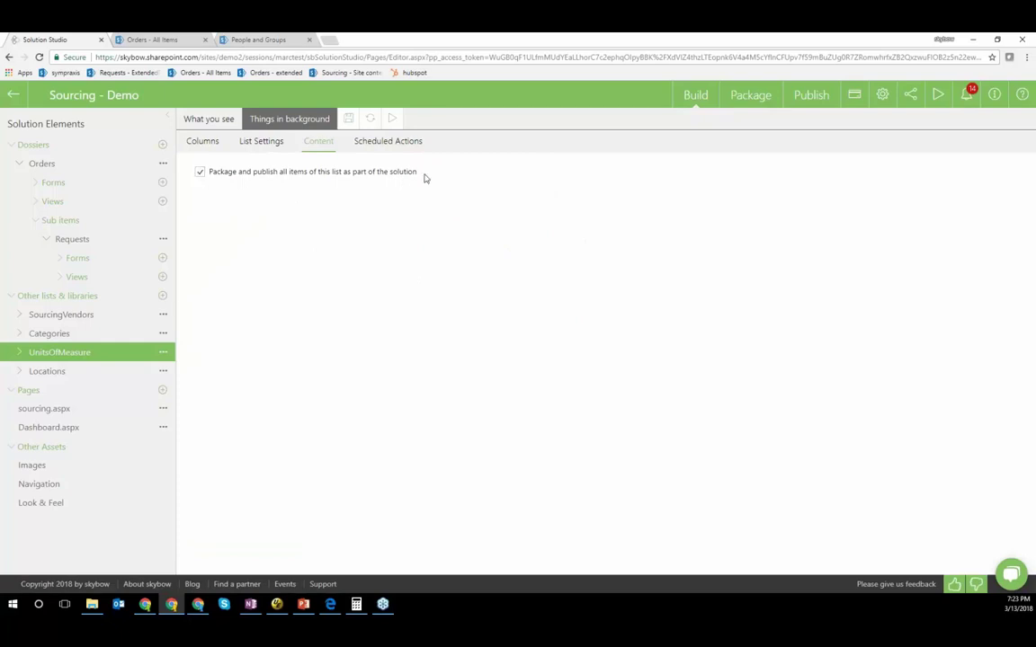
left_click_drag(422, 178, 274, 183)
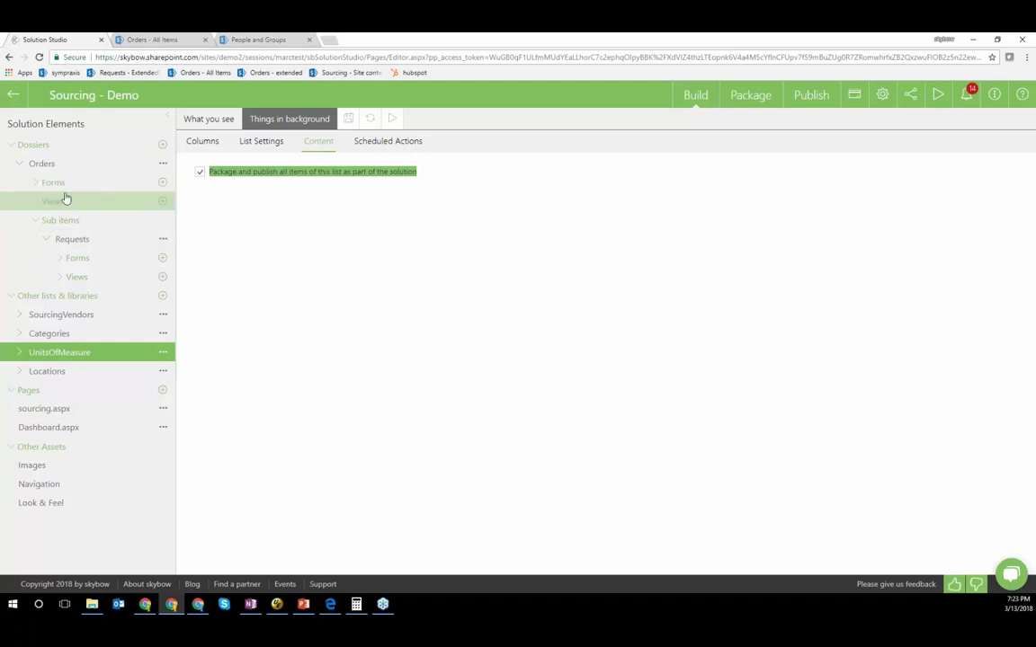
Examine the Orders dossier's display form, from the action links and status arrows to the extended price
left_click(46, 164)
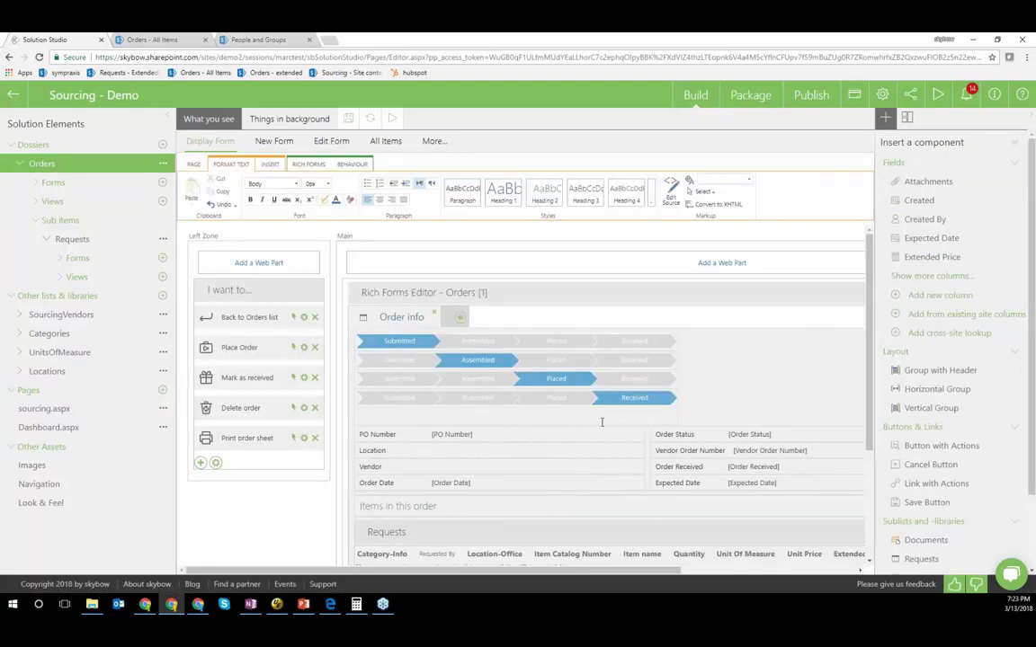
scroll(601, 421, "down", 2)
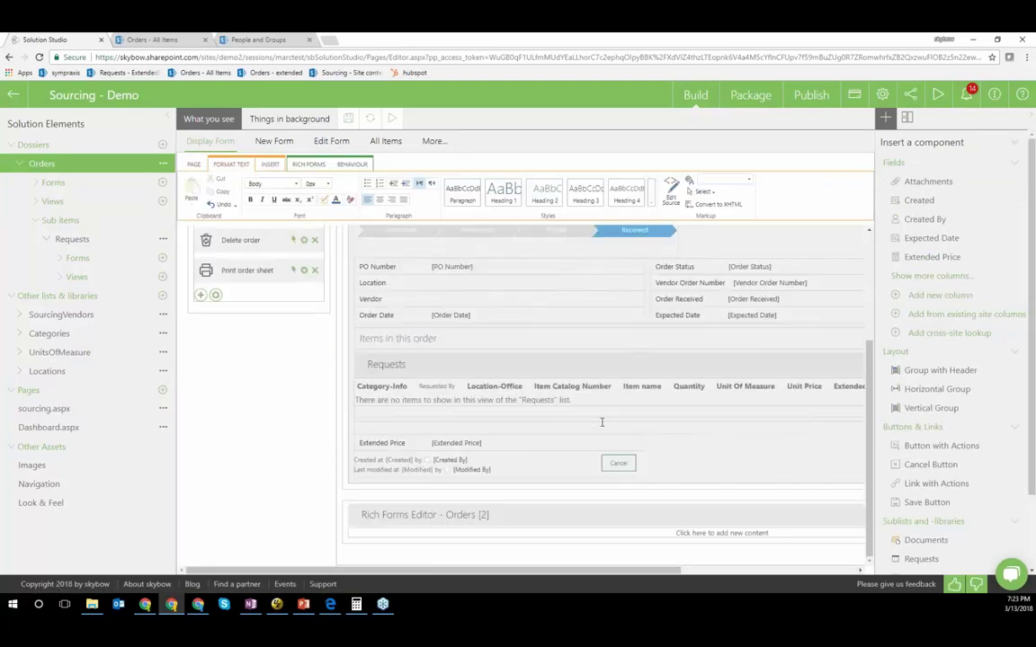
scroll(601, 422, "up", 1)
scroll(602, 422, "up", 1)
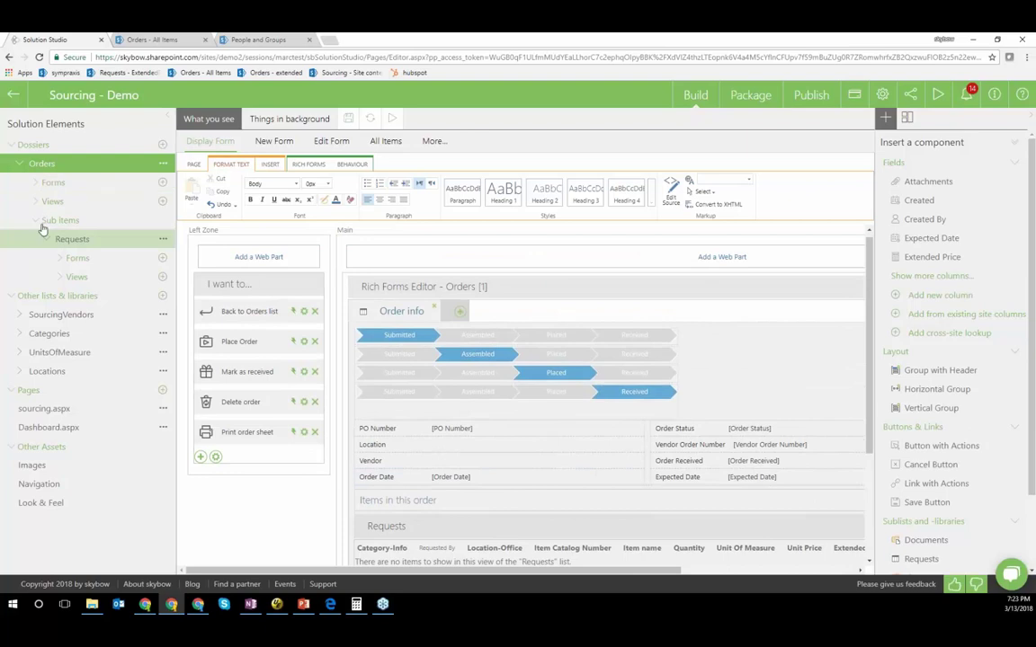
In the Orders EnterOrderData form, narrow the Vendor field to 534 px and preview the table sizes available for insertion
left_click(45, 182)
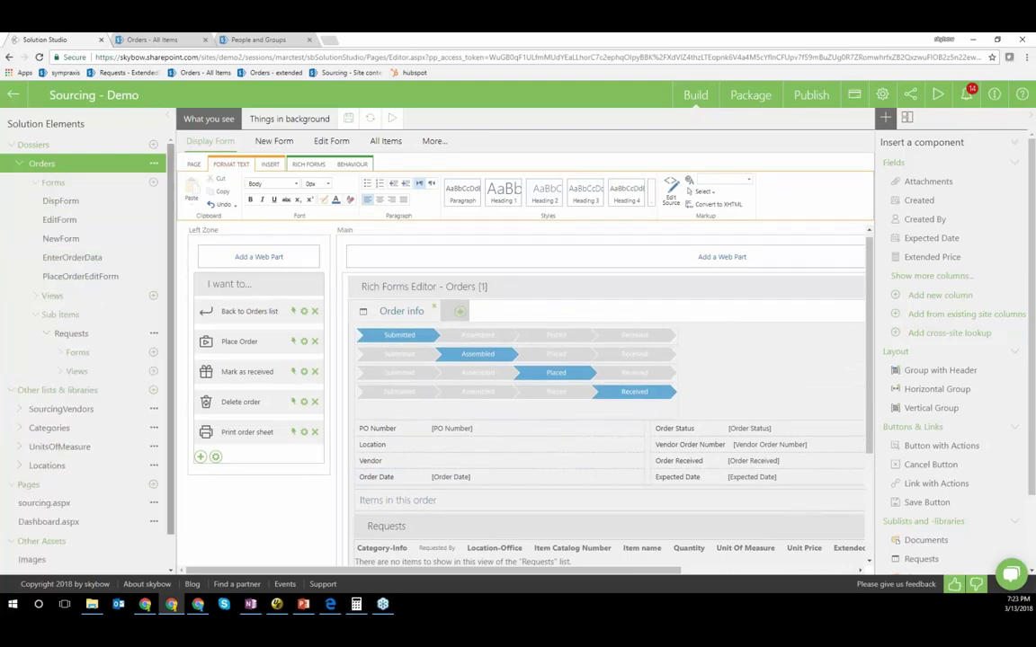
left_click(106, 255)
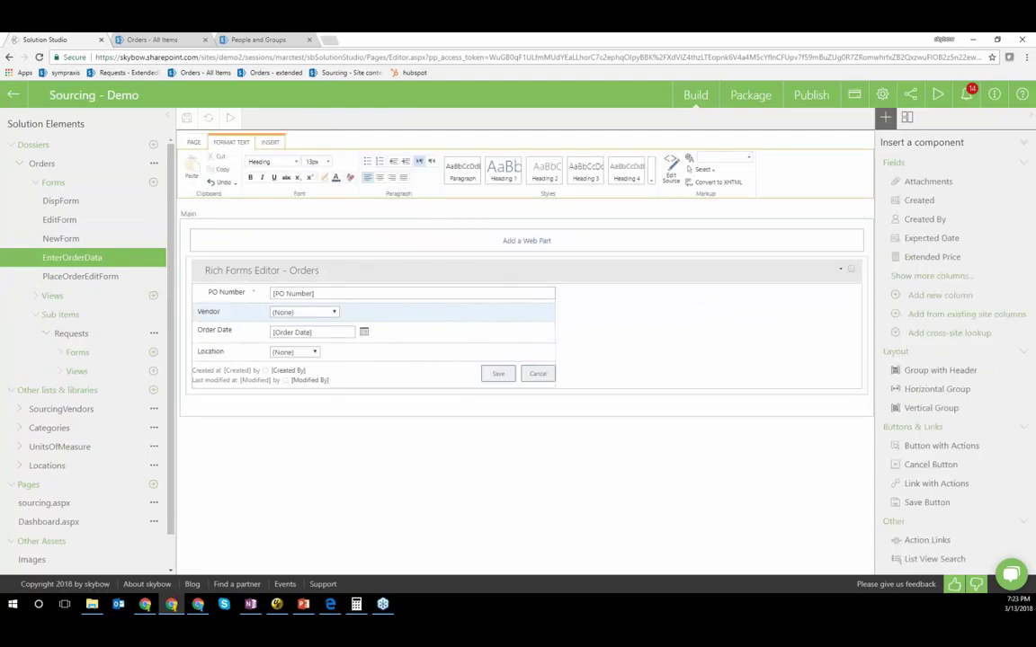
left_click(549, 312)
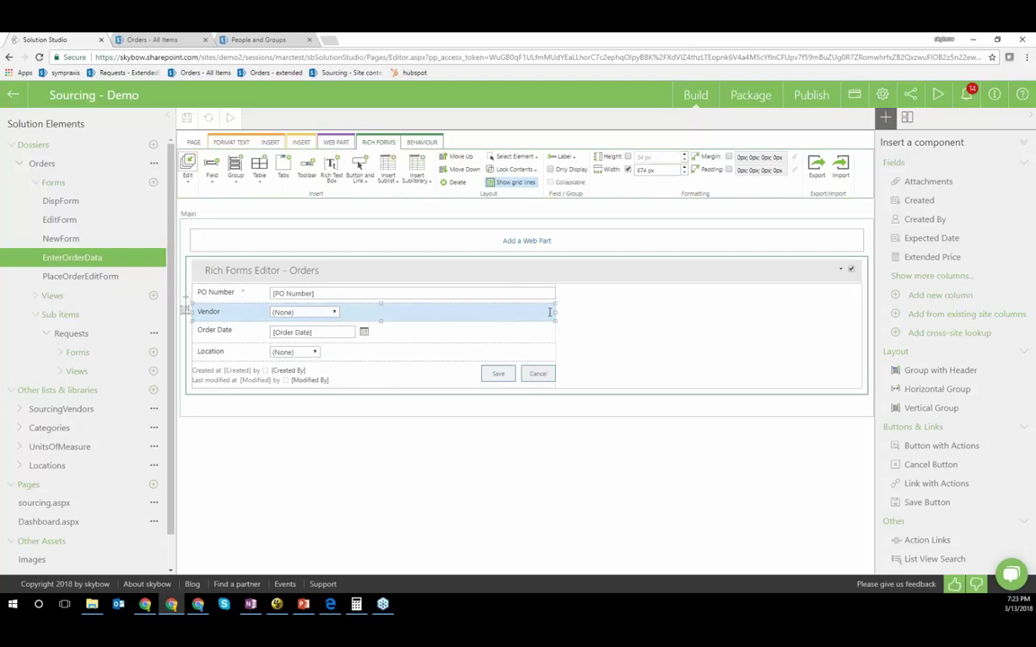
left_click_drag(553, 312, 407, 309)
left_click(184, 302)
left_click(185, 307)
left_click_drag(185, 308, 221, 298)
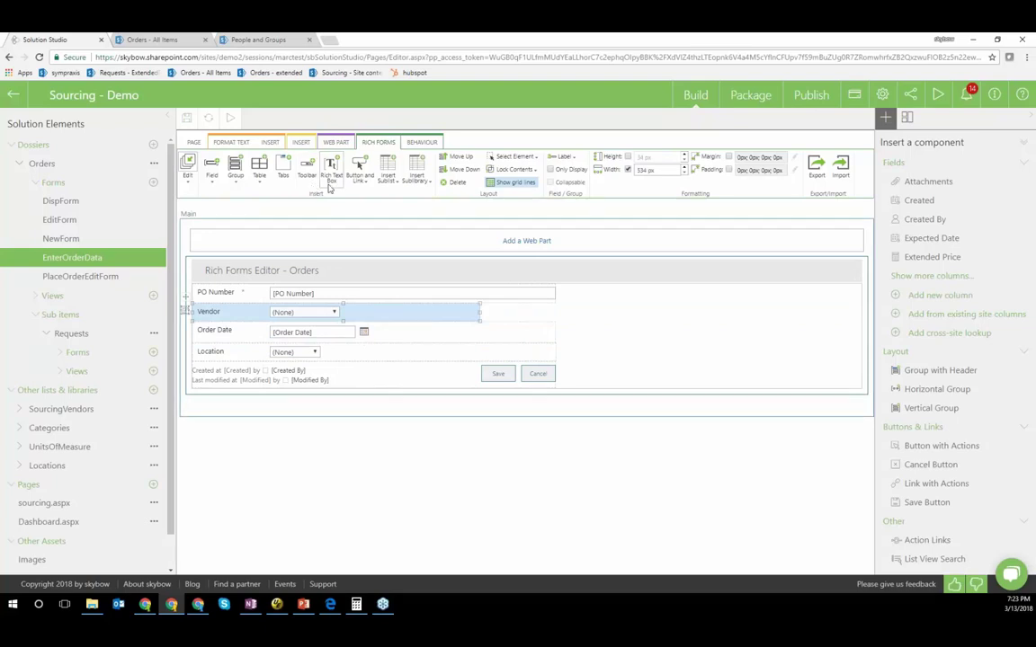
left_click(258, 179)
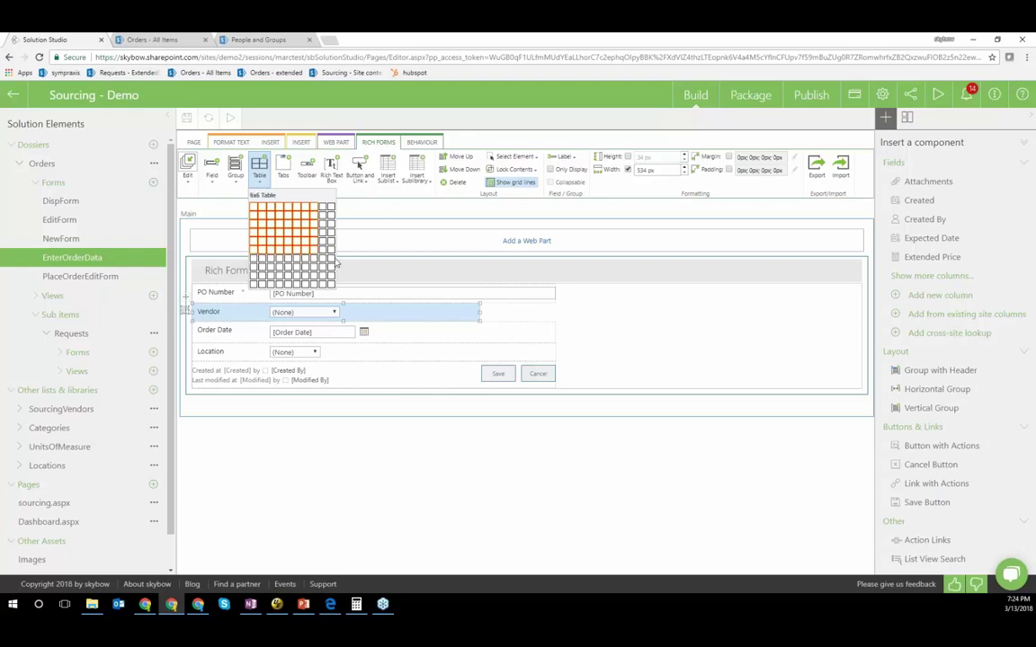
left_click(483, 334)
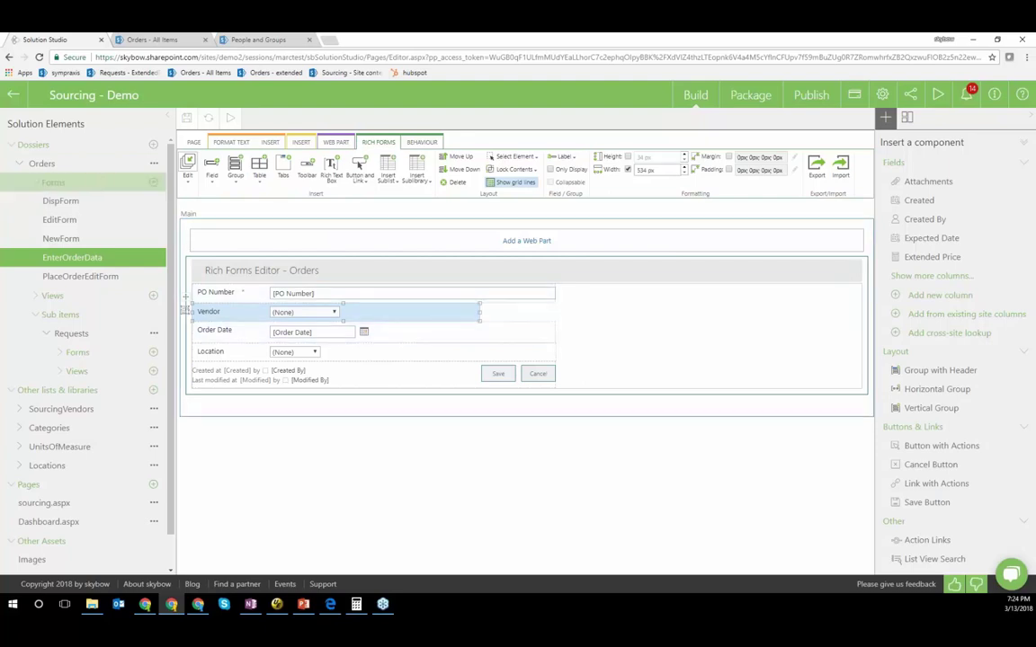
Reopen the Orders display form, examine its order fields and requests sublist, and switch to the SharePoint orders page
left_click(42, 164)
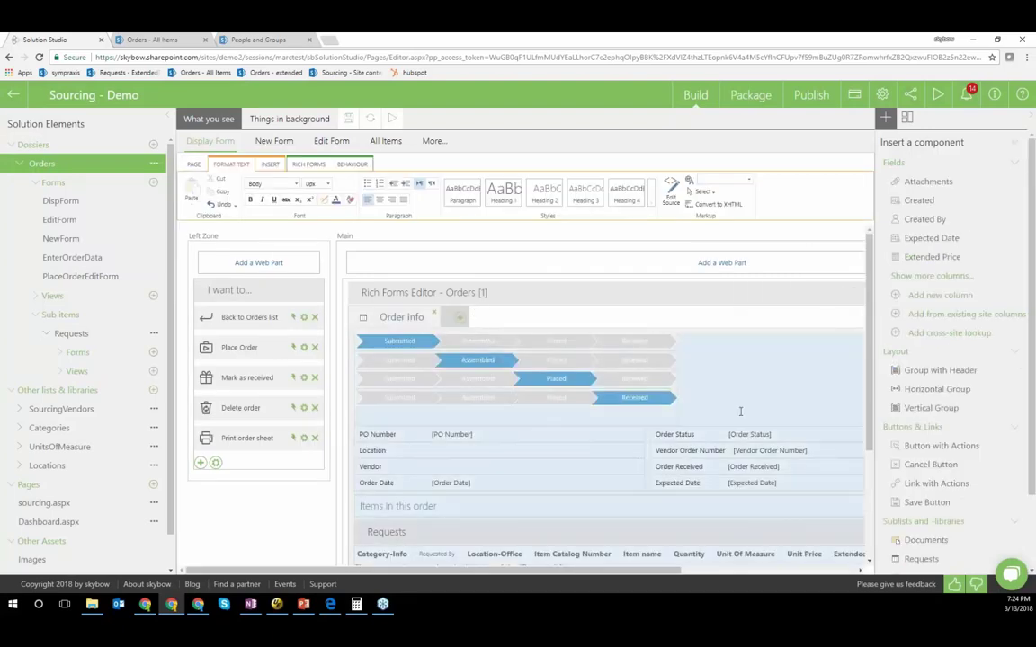
scroll(740, 411, "down", 3)
scroll(740, 411, "up", 3)
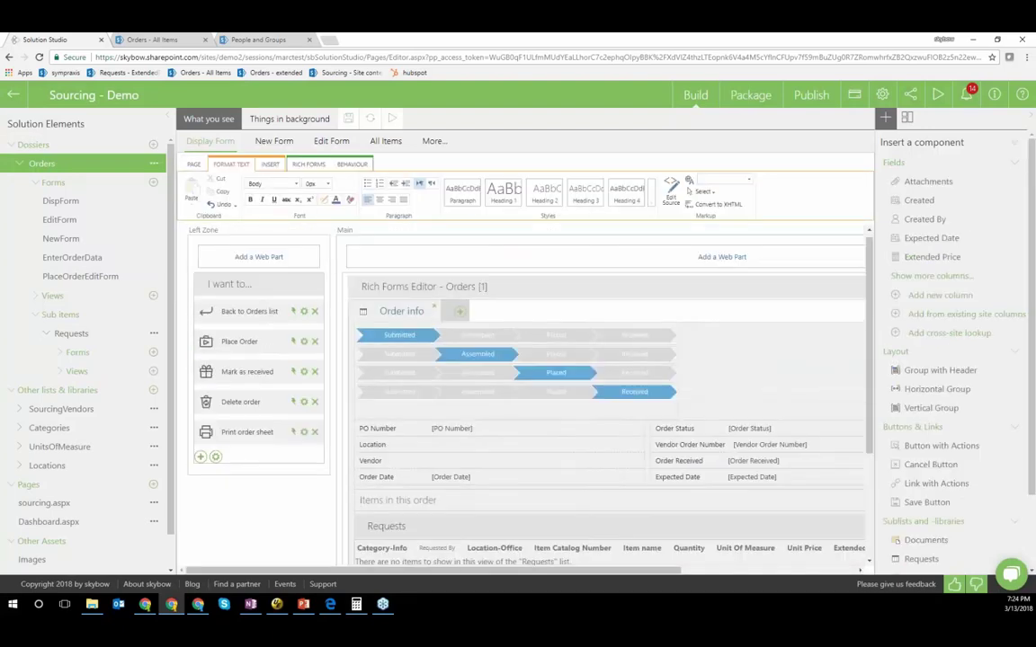
scroll(513, 379, "down", 1)
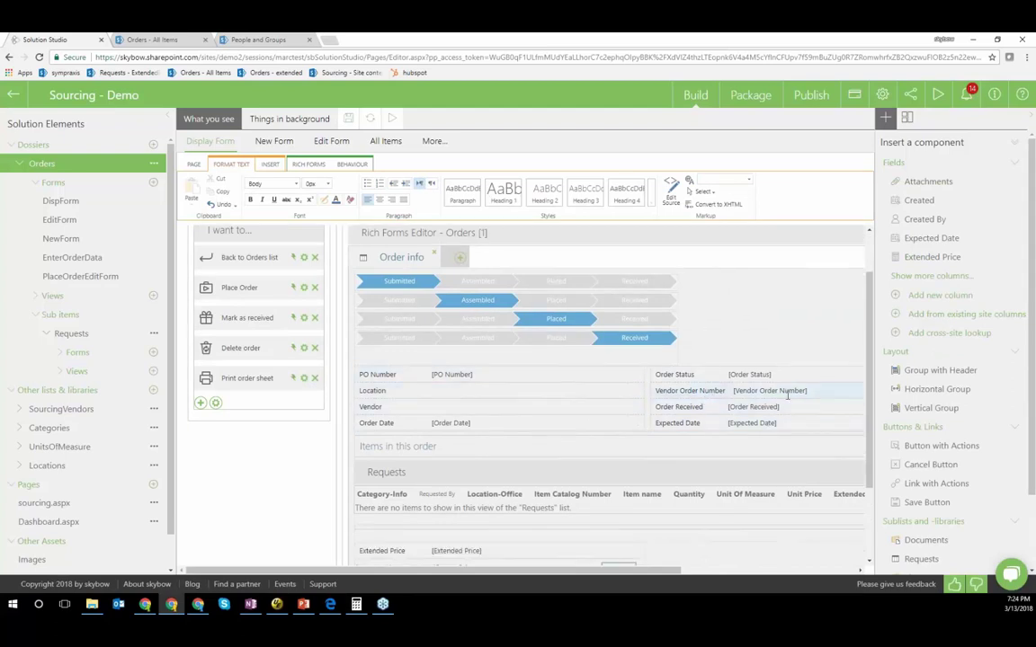
scroll(787, 394, "down", 1)
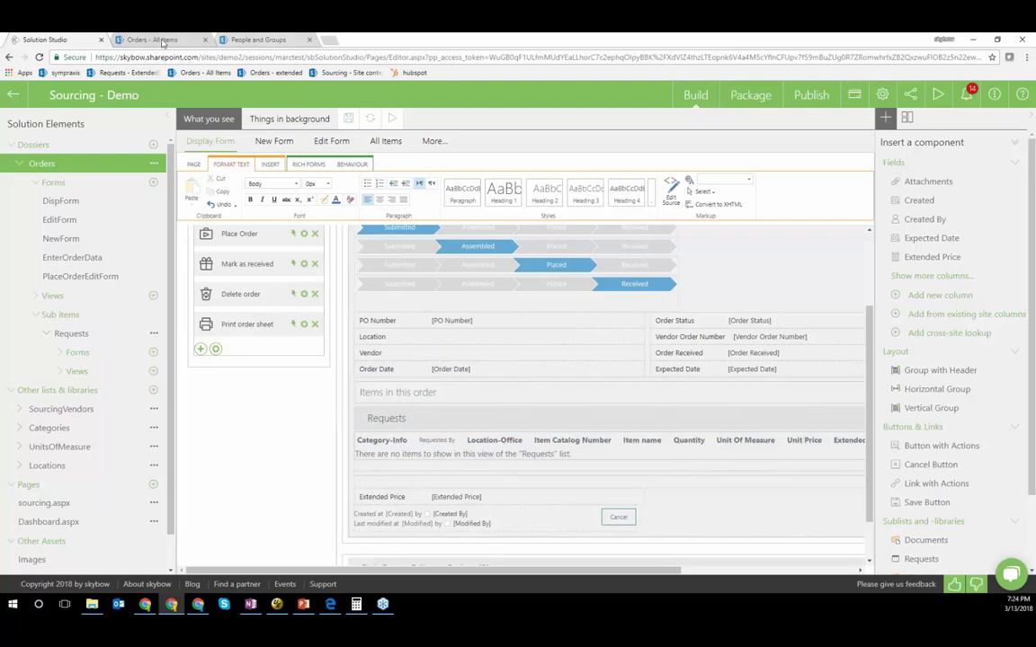
left_click(153, 39)
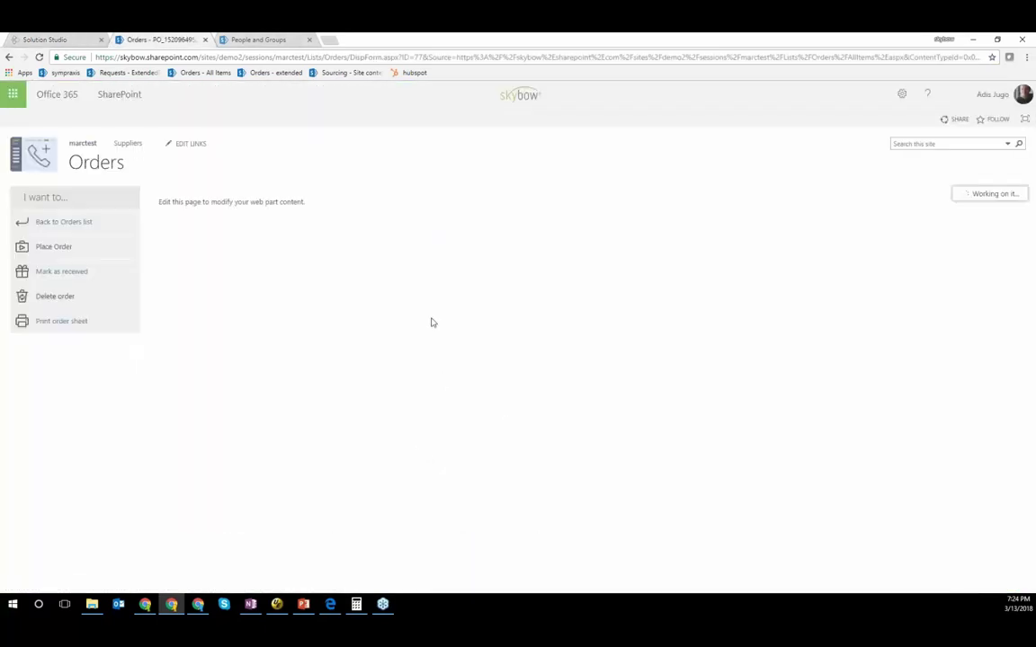
Return to Solution Studio and show the behaviour options for the Orders display form
left_click(62, 39)
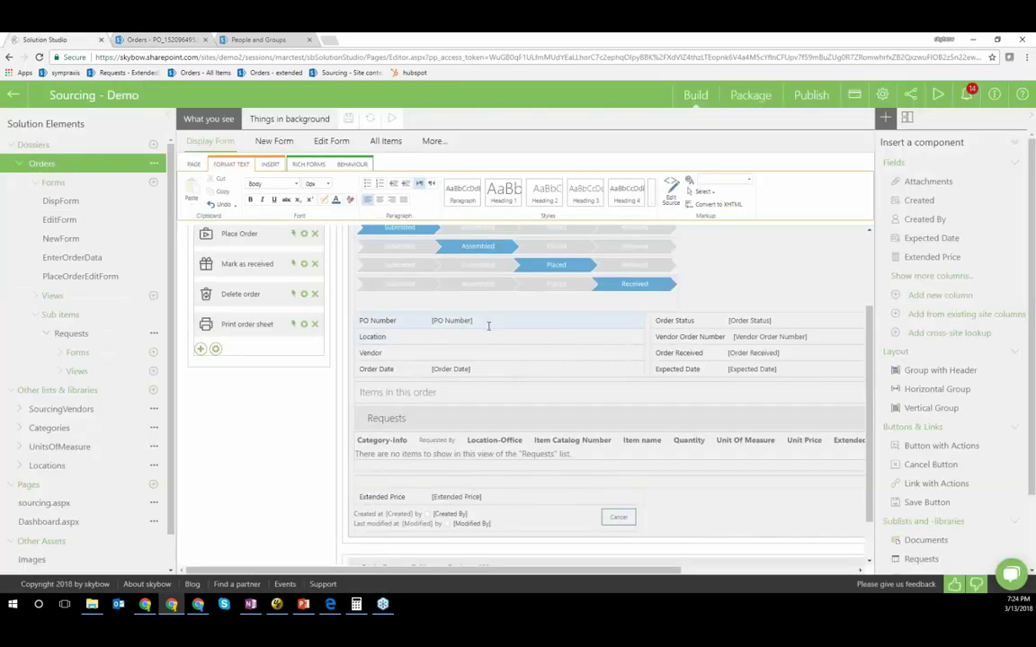
scroll(337, 286, "up", 1)
scroll(337, 286, "up", 1)
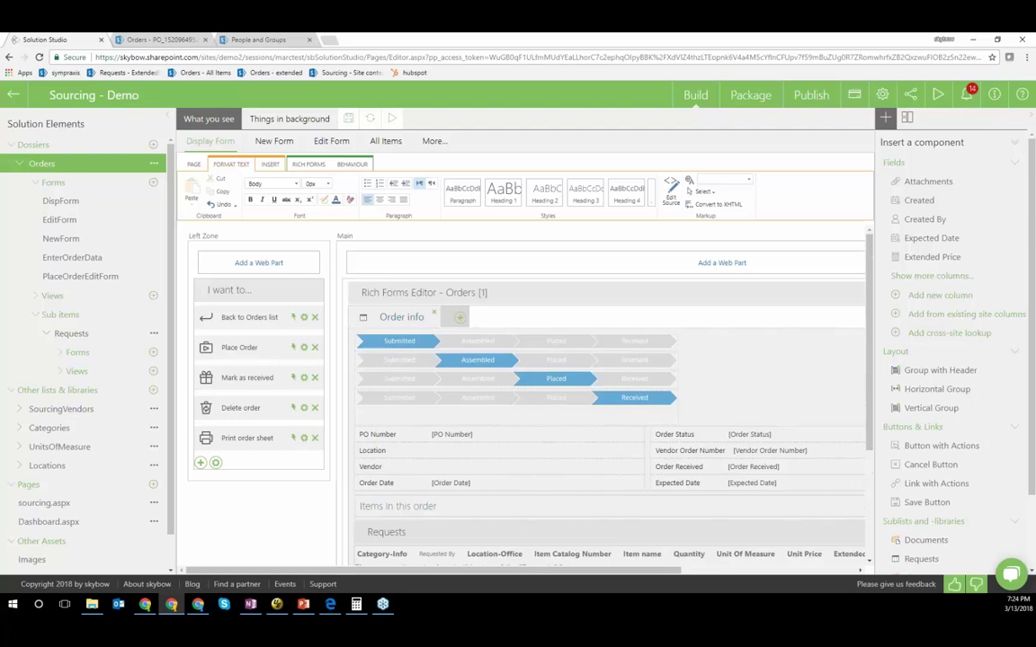
left_click(310, 161)
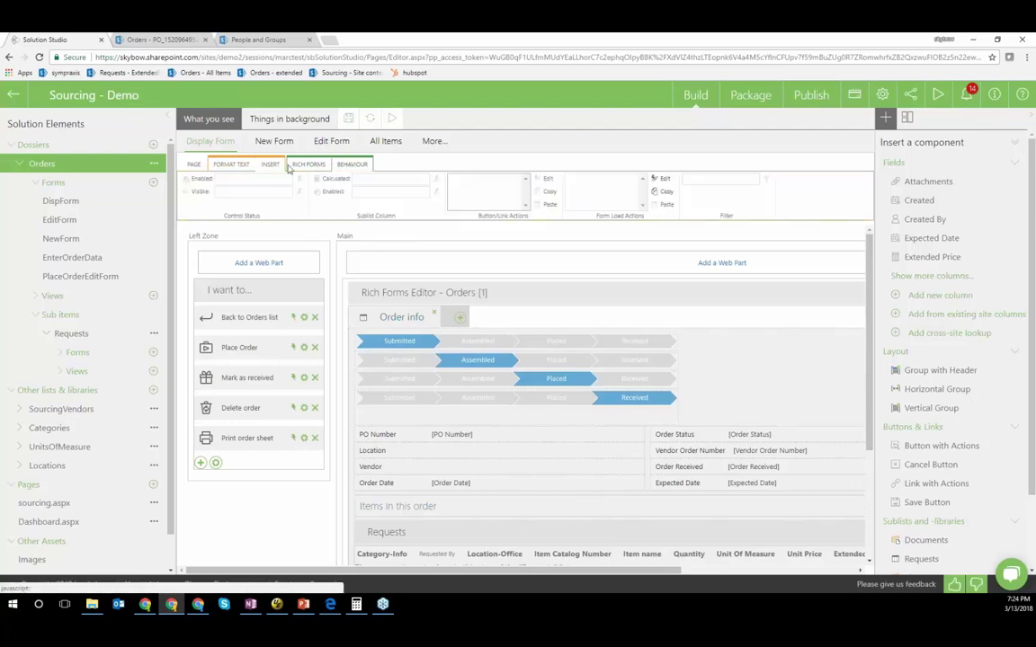
In the Orders EnterOrderData form, inspect the PO Number field's behaviour settings, including its enabled and visible conditions
left_click(84, 259)
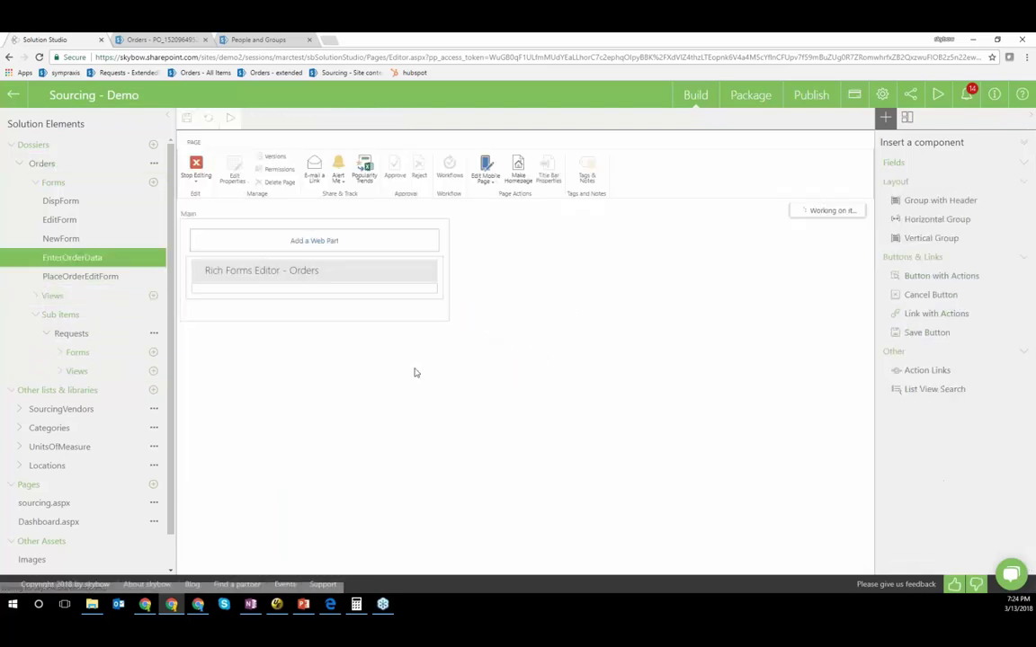
left_click(186, 292)
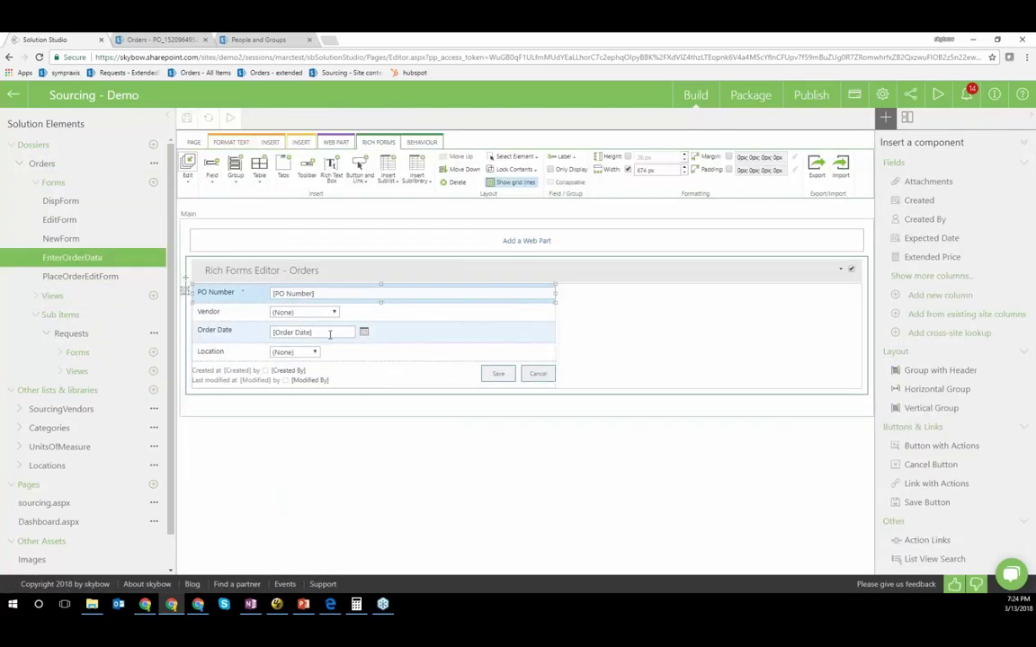
left_click(422, 142)
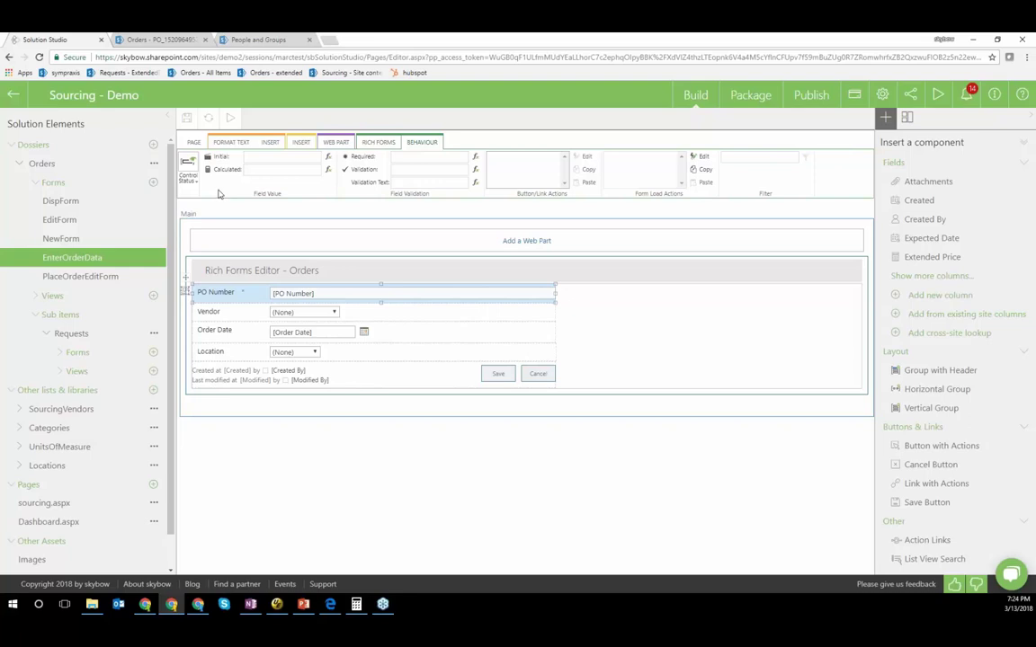
left_click(189, 178)
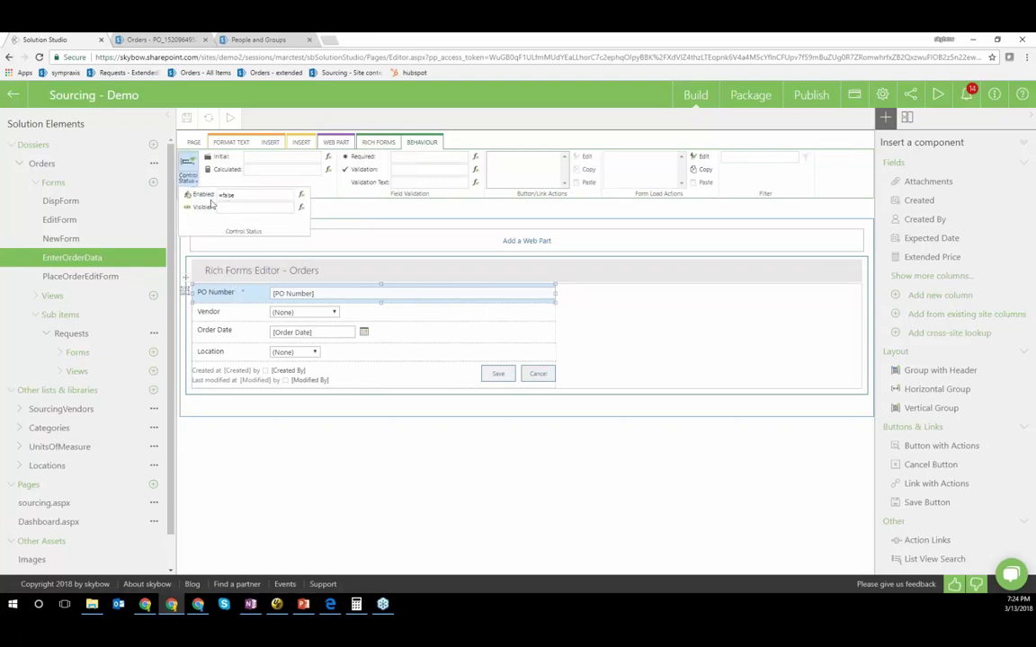
left_click(282, 163)
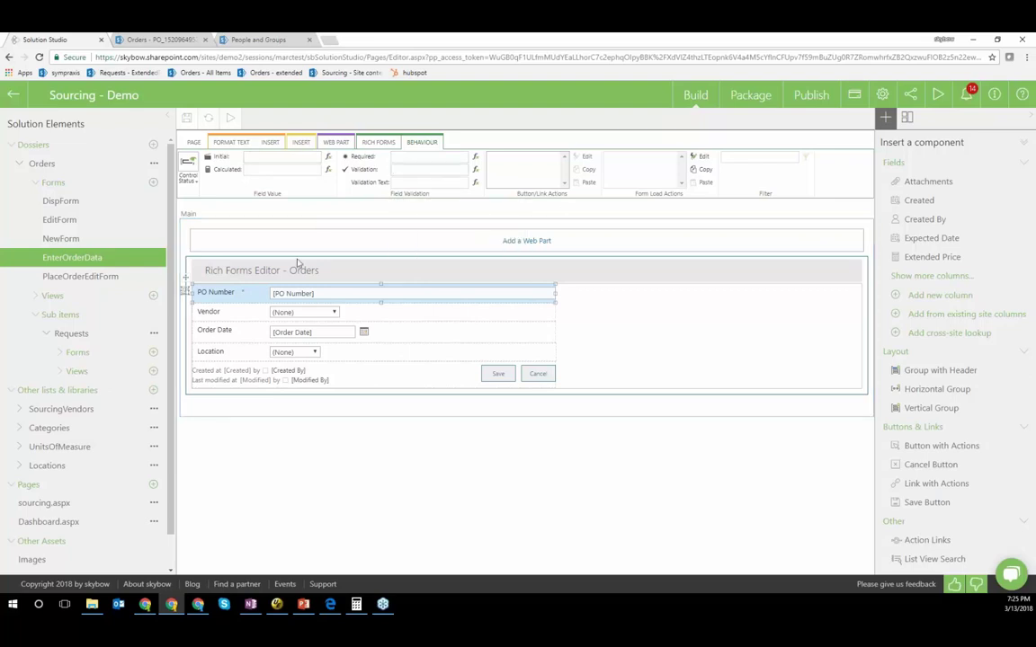
In the Requests NewForm, examine the Request Notes validation expression, highlight its length condition, and close the expression without saving
left_click(62, 356)
left_click(158, 409)
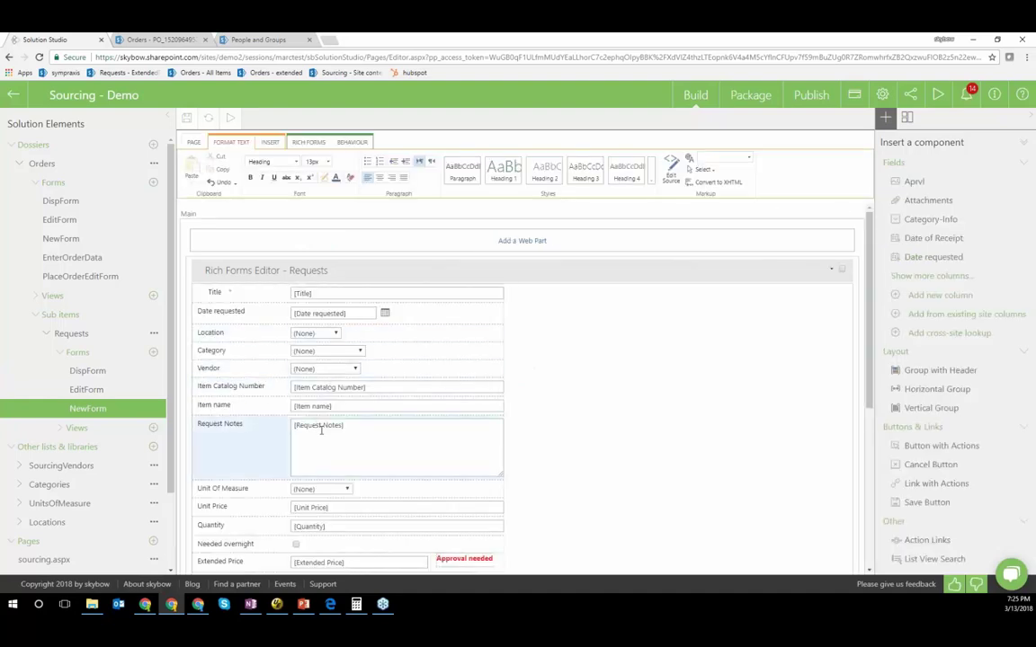
left_click(321, 429)
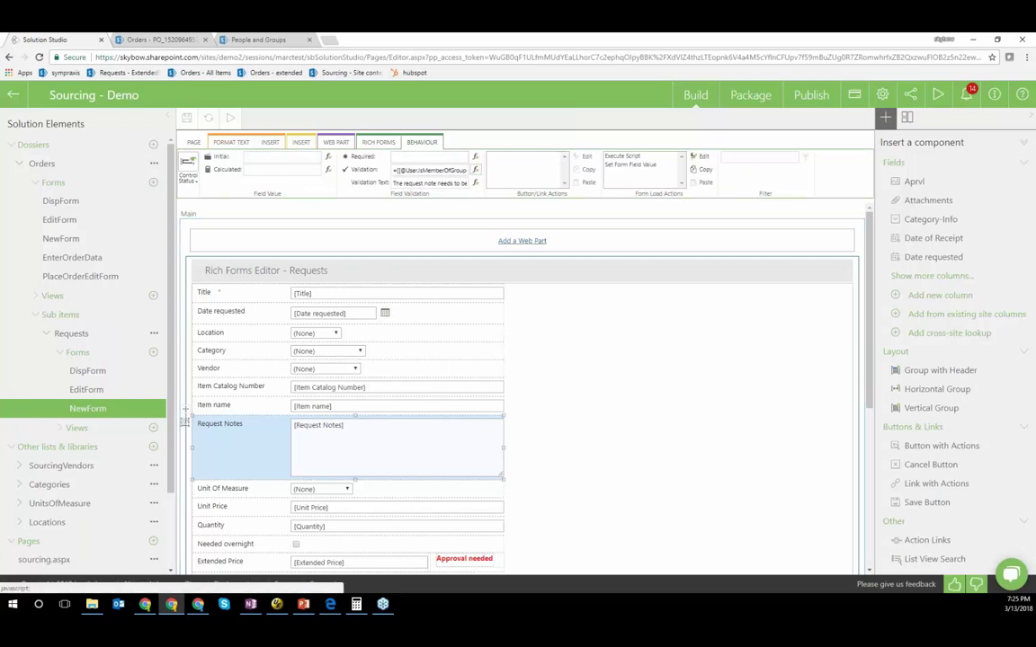
left_click(475, 170)
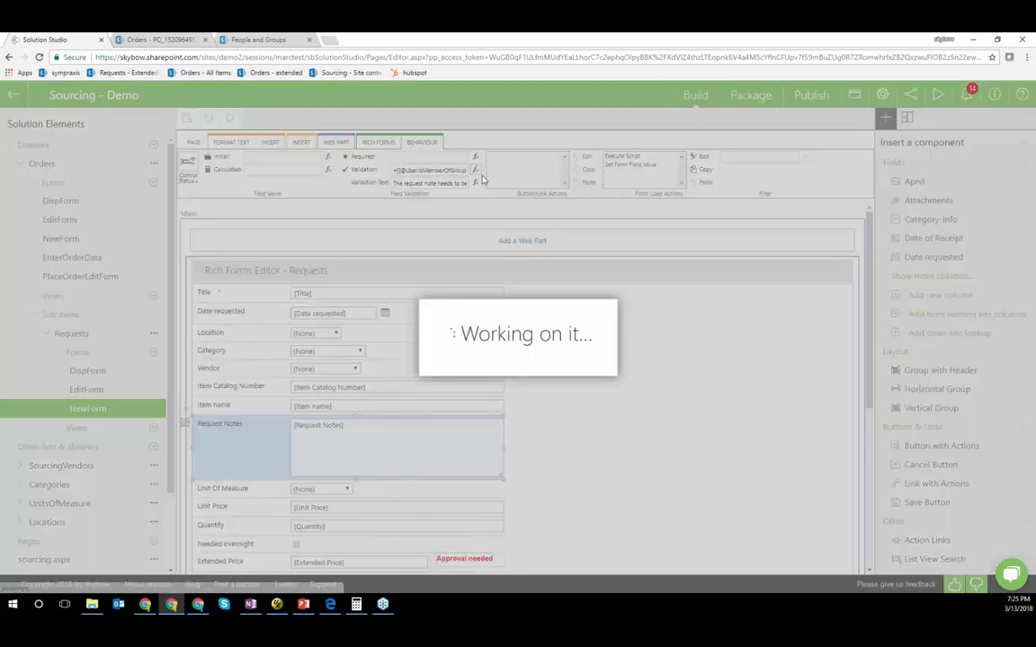
left_click_drag(458, 214, 522, 213)
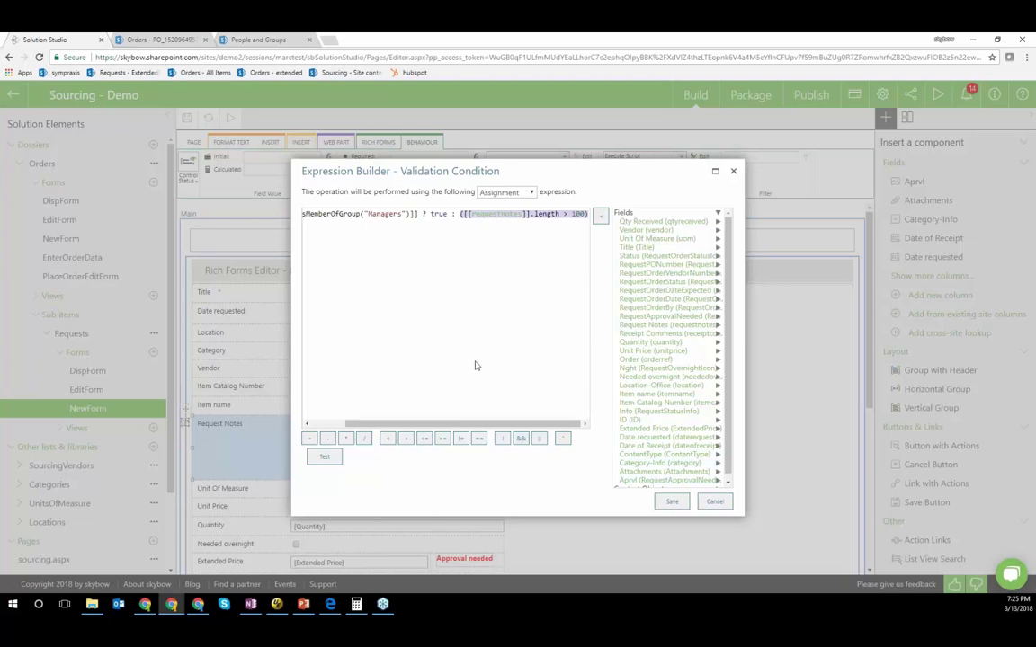
left_click(712, 502)
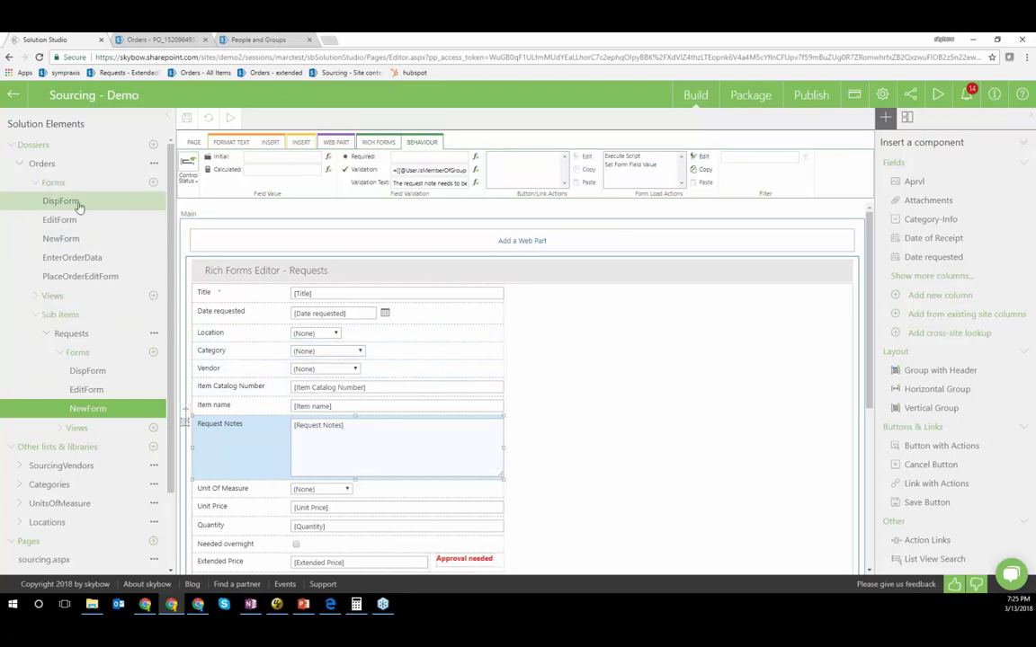
Discard the form changes, return to the Orders display form, and examine the Order Status value in Place Order's "Update to placed" action
left_click(52, 170)
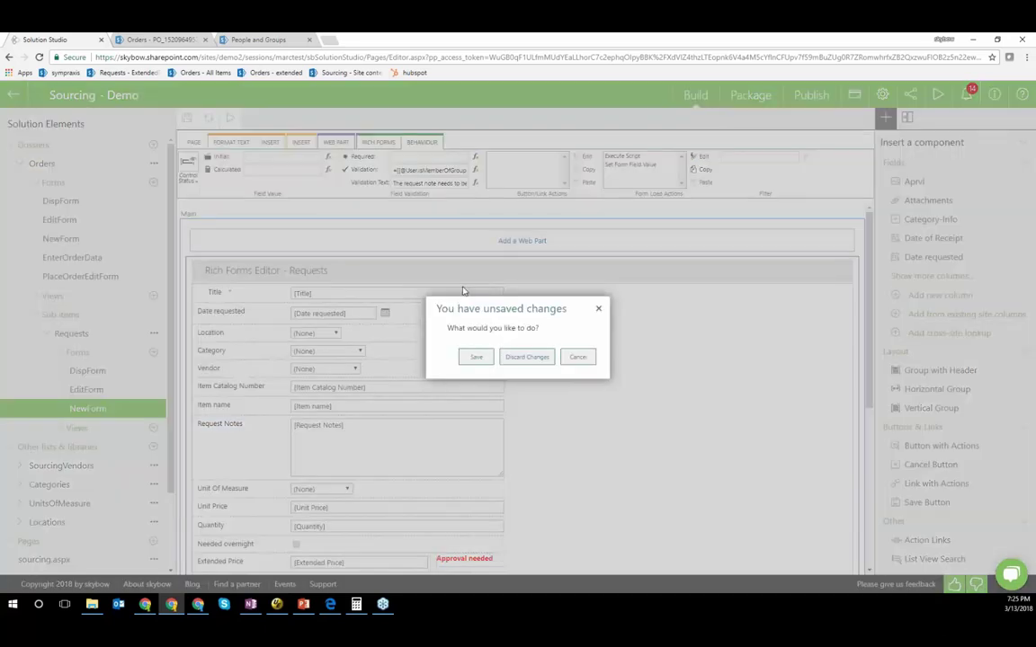
left_click(527, 358)
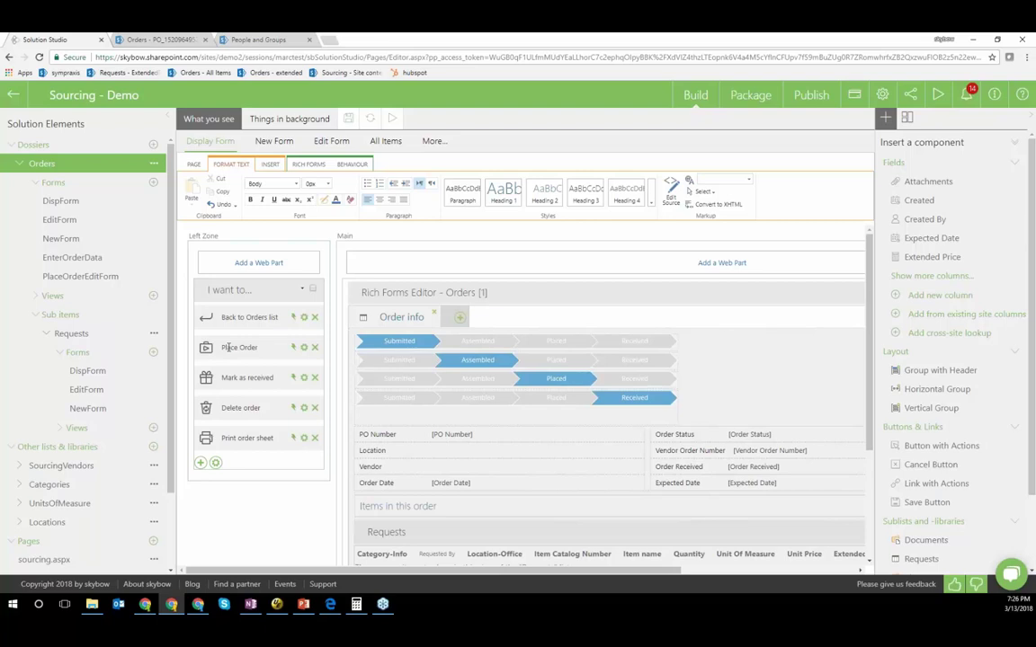
left_click(294, 348)
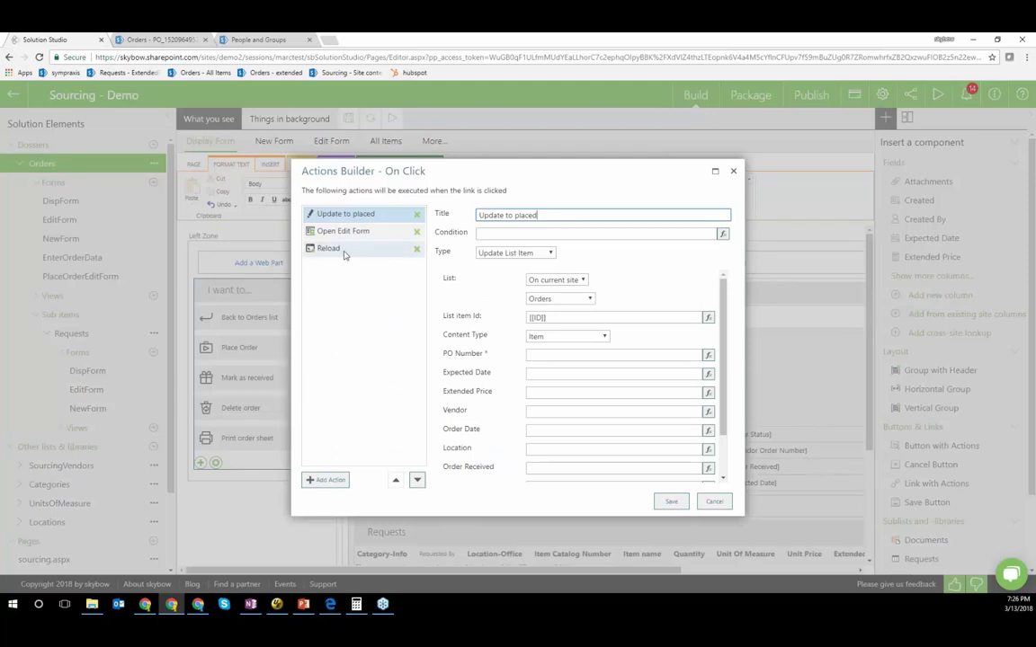
left_click_drag(511, 156, 590, 135)
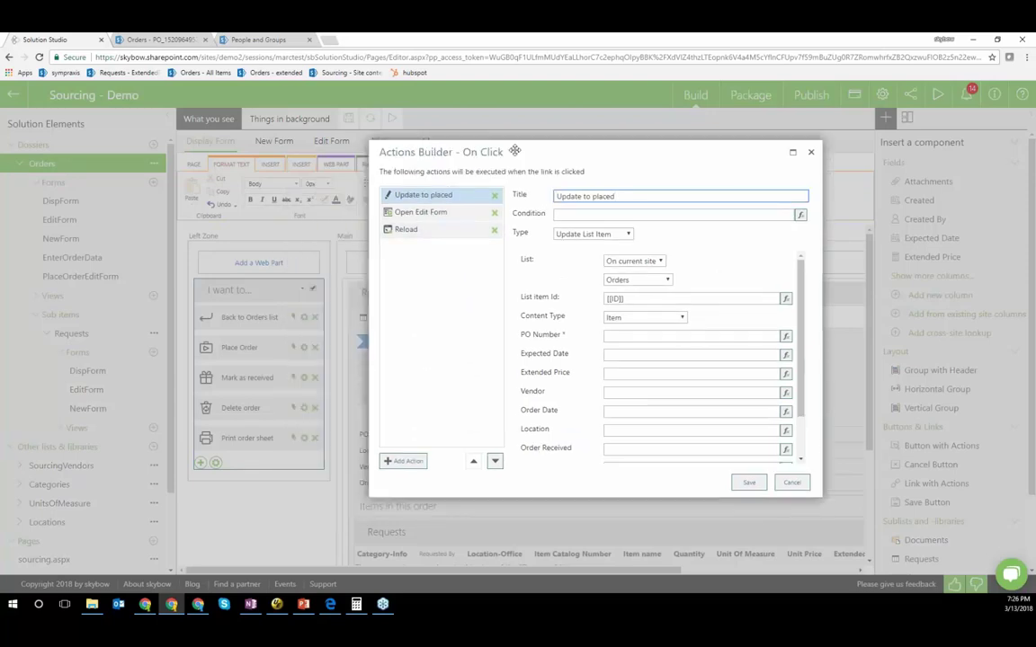
scroll(793, 346, "down", 1)
scroll(793, 346, "down", 1)
type("Placed Order")
key("shift+Home")
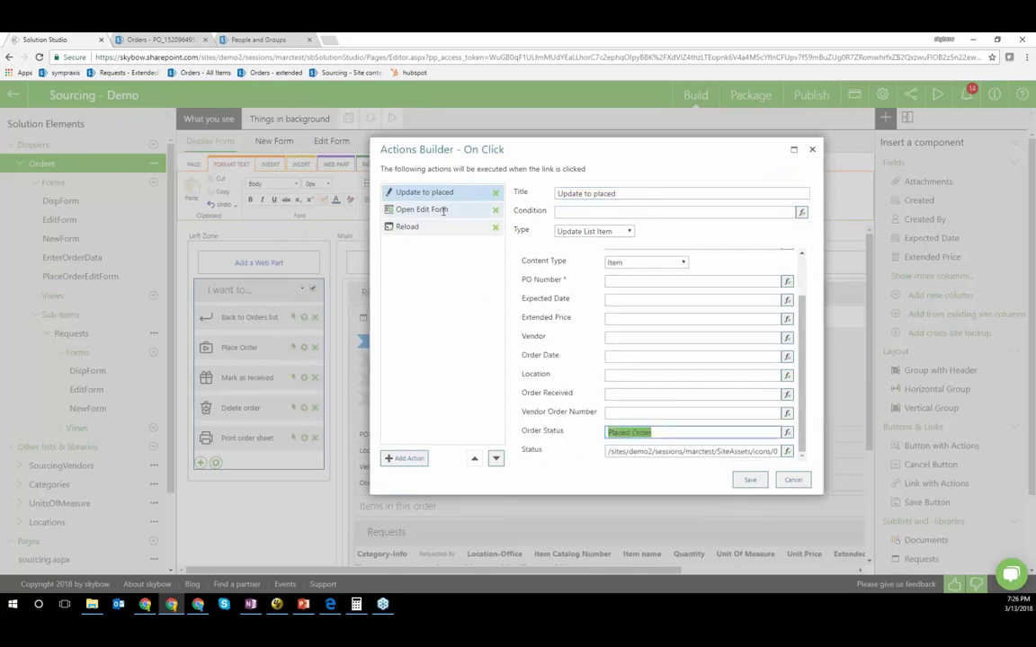
Review Place Order's Open Edit Form and Reload actions, and close the action list without saving
left_click(422, 209)
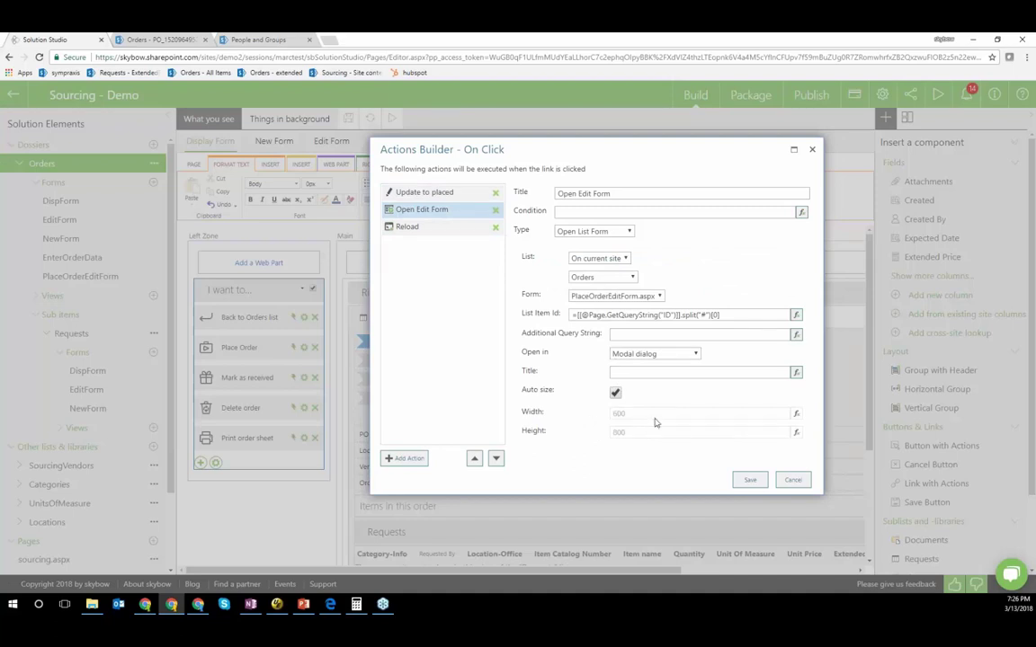
left_click(436, 227)
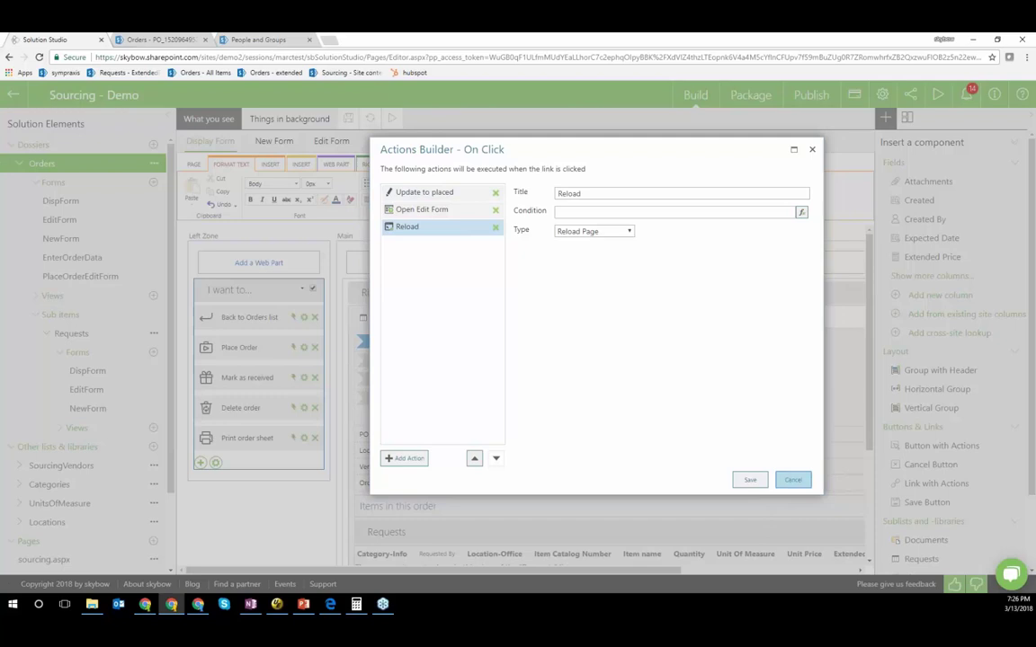
left_click(792, 479)
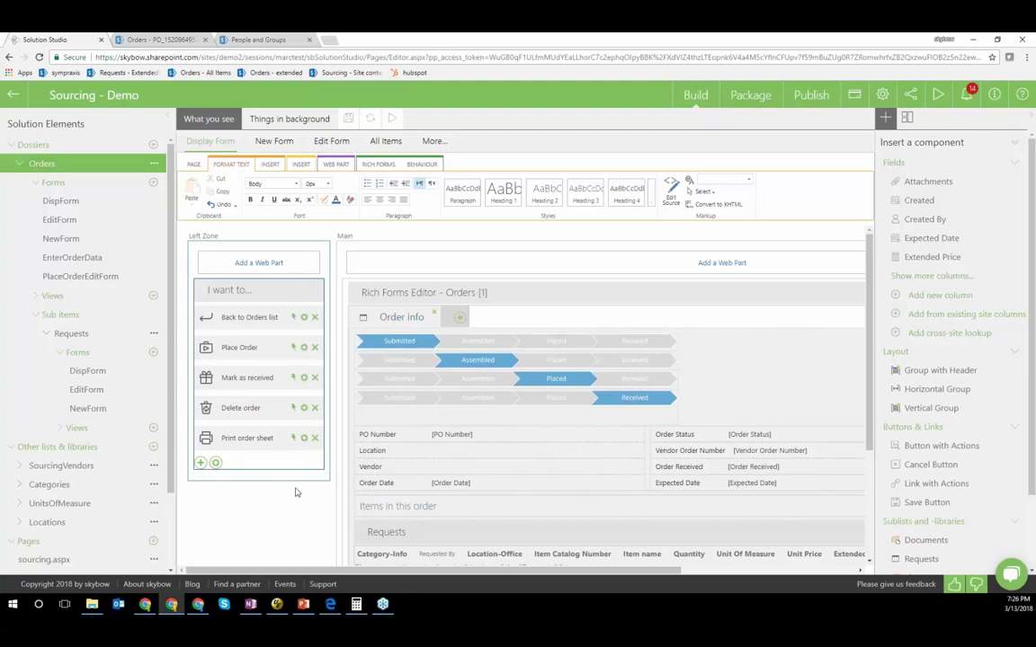
Open the Generate Document action's current template in Word, examine its purchase order placeholders and requests table, and close the document
left_click(293, 407)
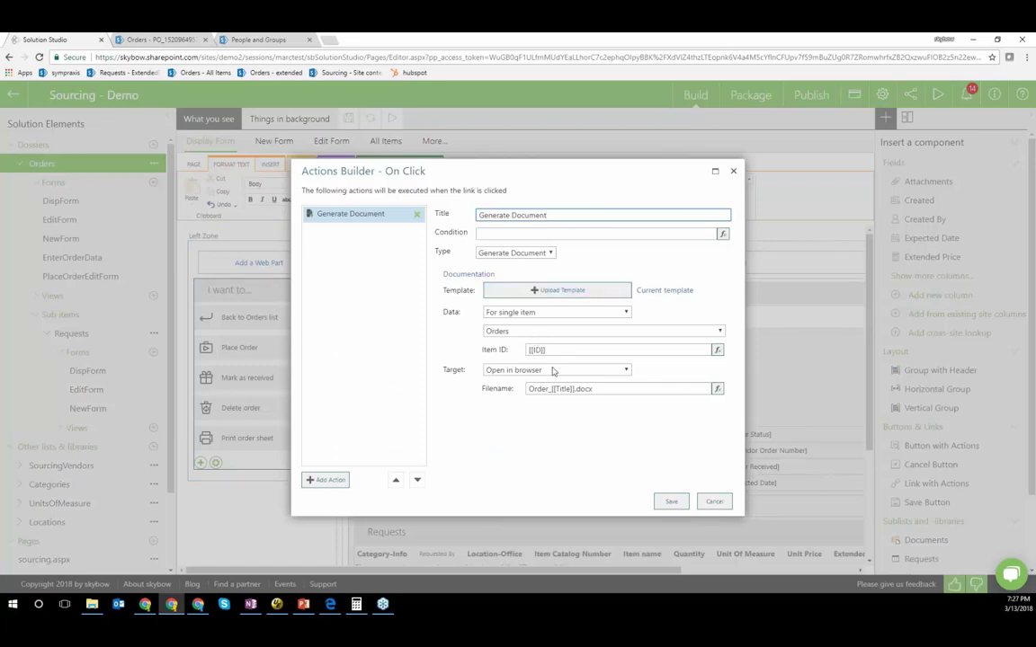
left_click(667, 292)
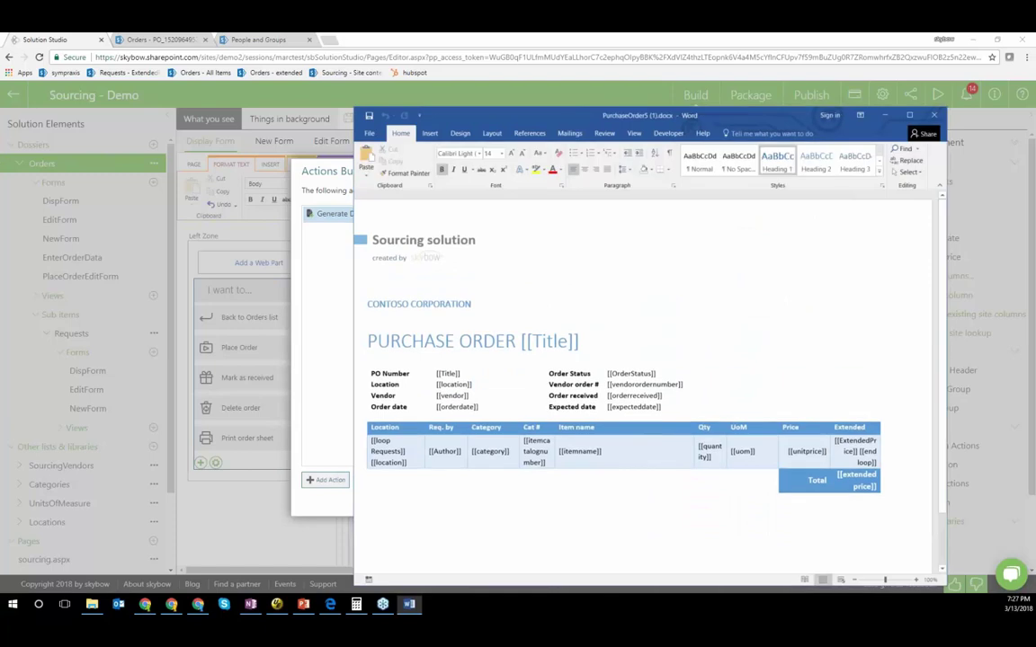
left_click_drag(627, 117, 554, 94)
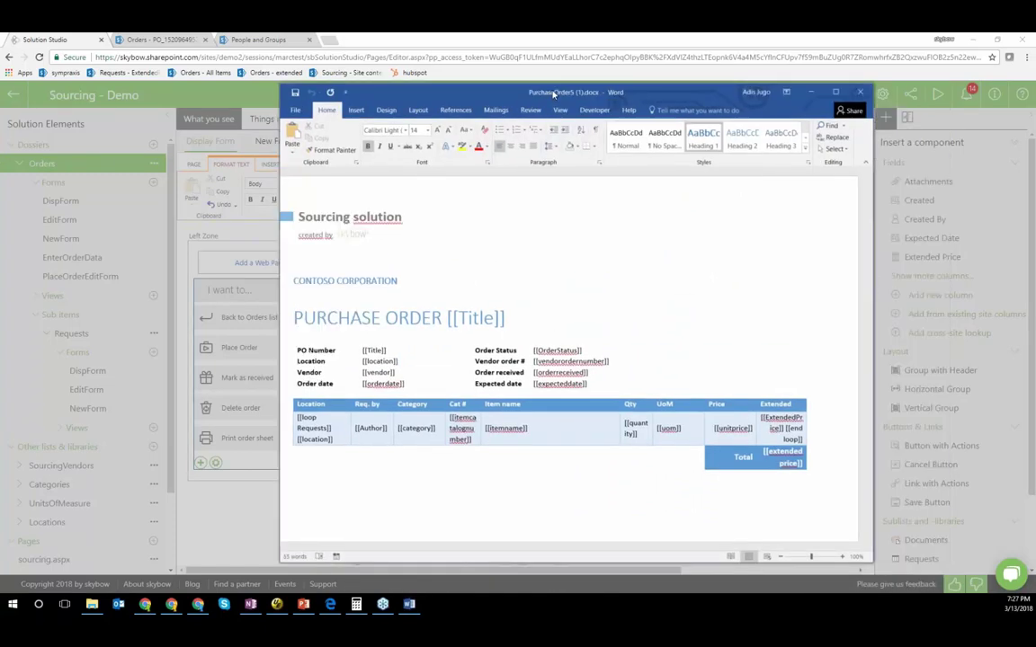
left_click_drag(692, 547, 569, 543)
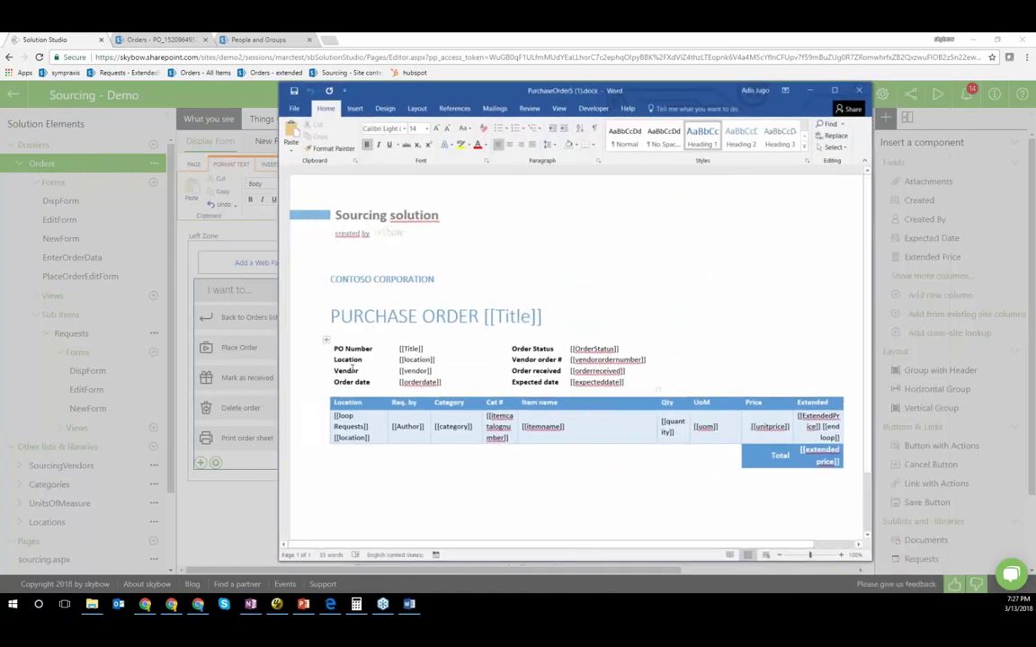
double_click(666, 427)
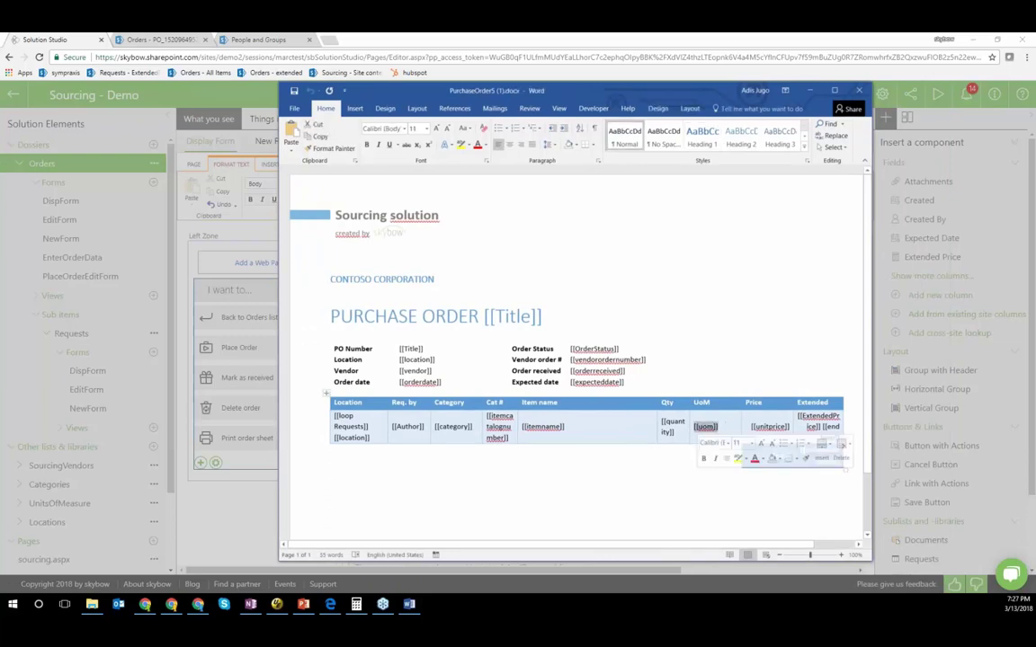
left_click(333, 387)
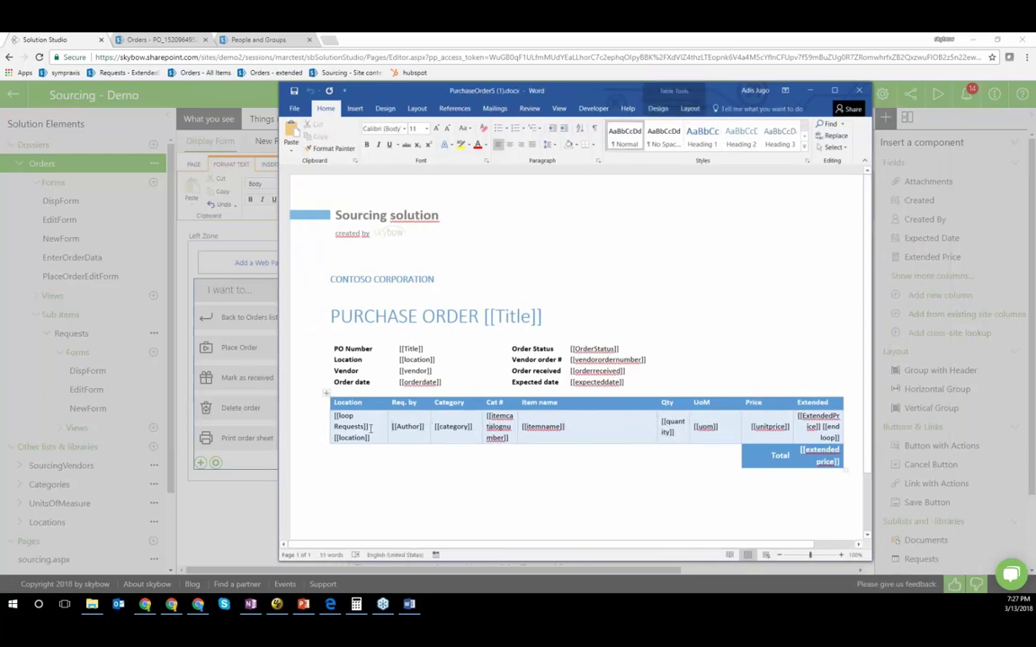
left_click(402, 359)
left_click(858, 90)
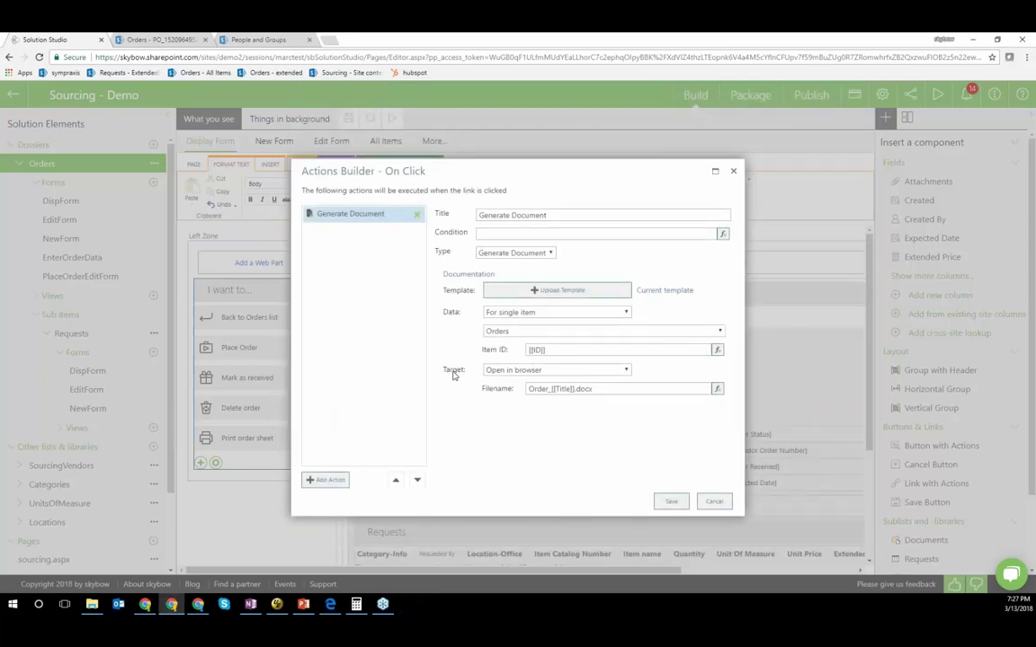
Try targeting the generated document to the Documents library, and look at its subfolder and filename settings
left_click(516, 373)
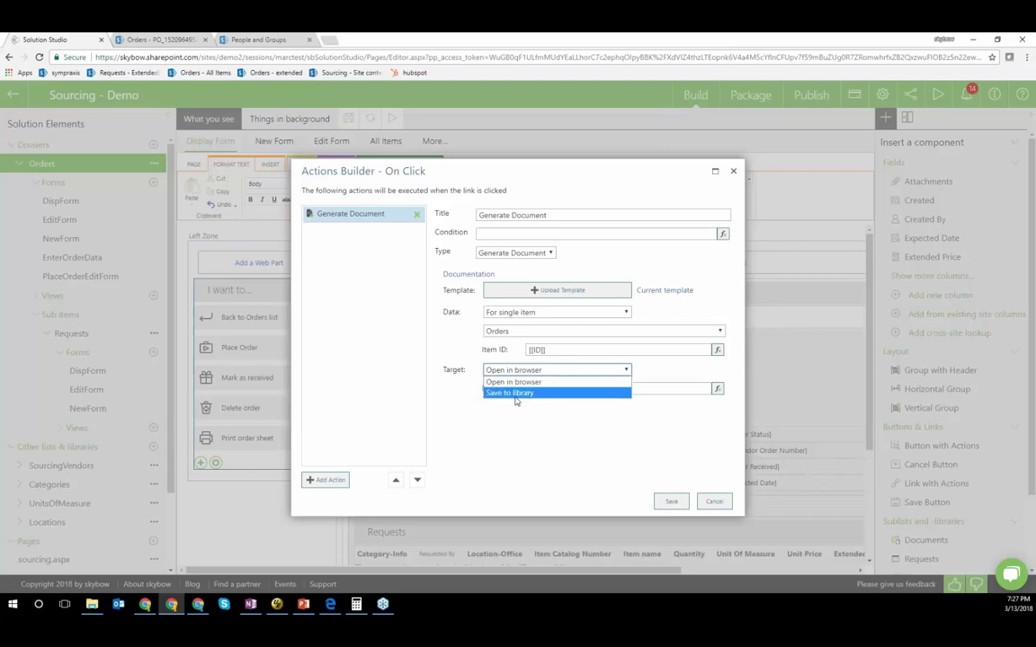
left_click(516, 399)
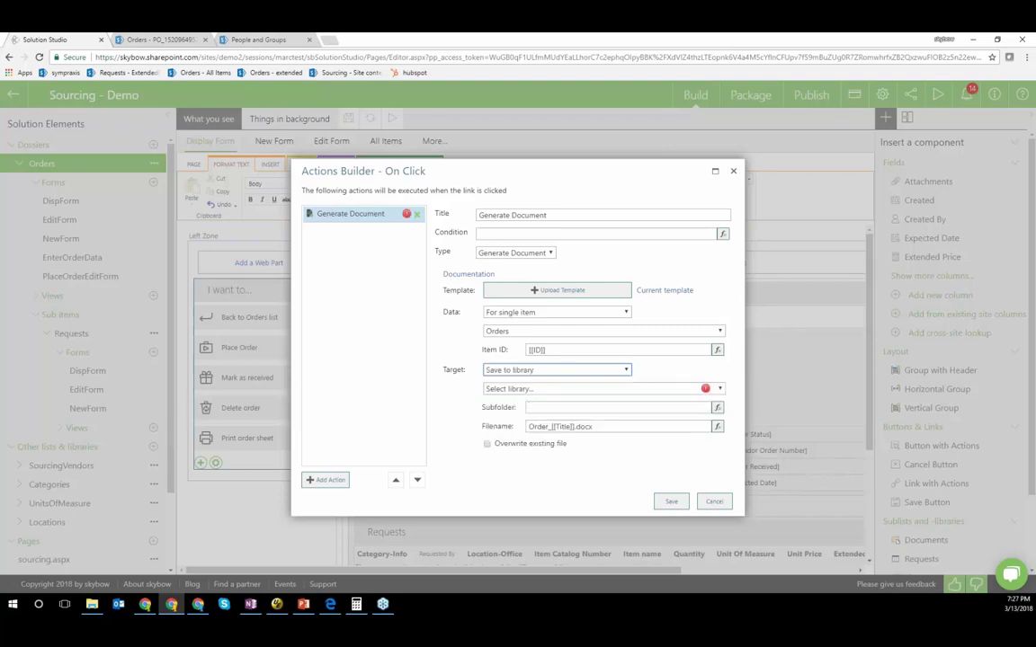
left_click(694, 388)
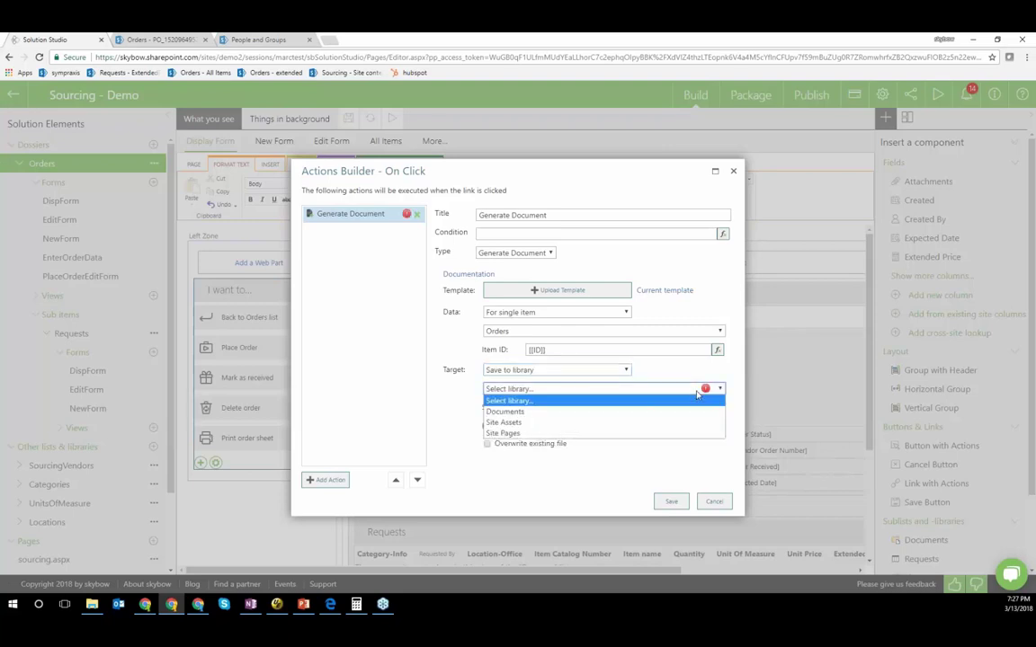
left_click(580, 420)
left_click(539, 407)
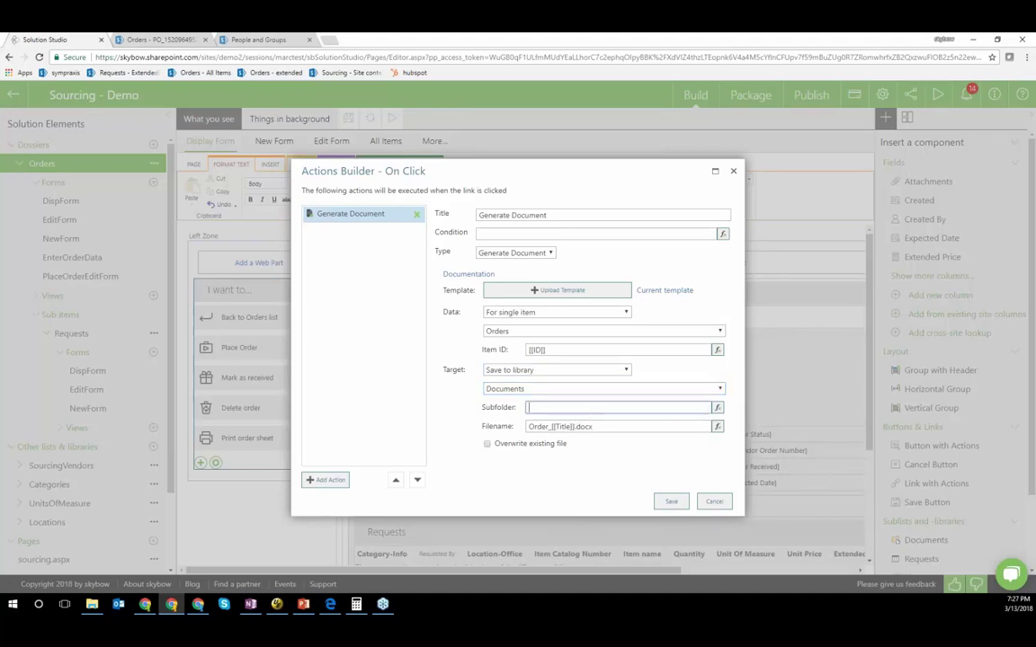
left_click(570, 426)
key("ctrl+a")
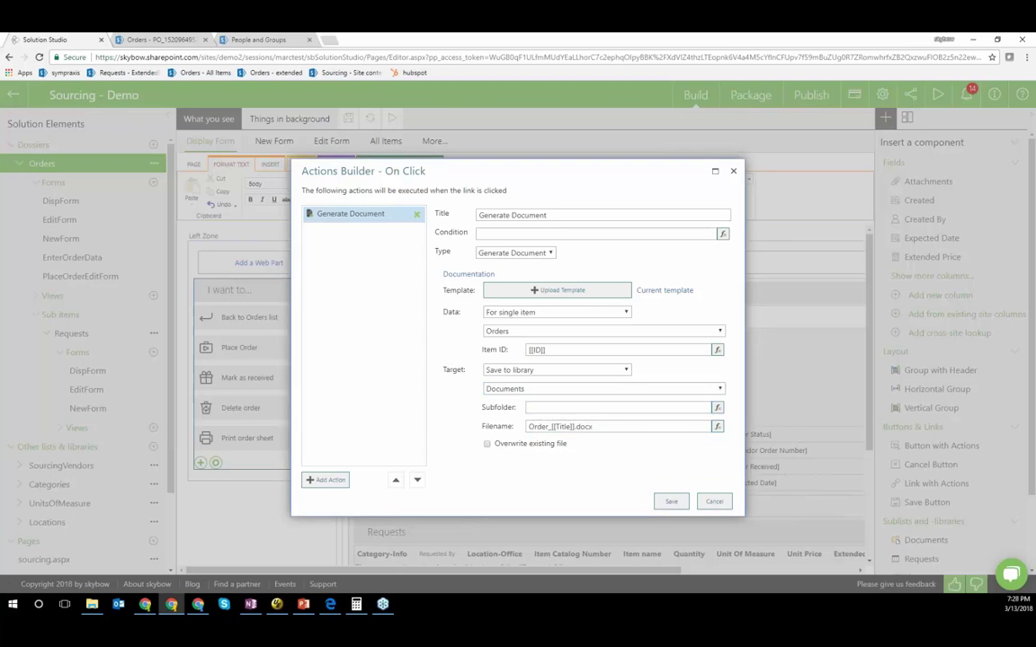
Return the generated document's target to Open in browser and close the action settings without saving
left_click(551, 370)
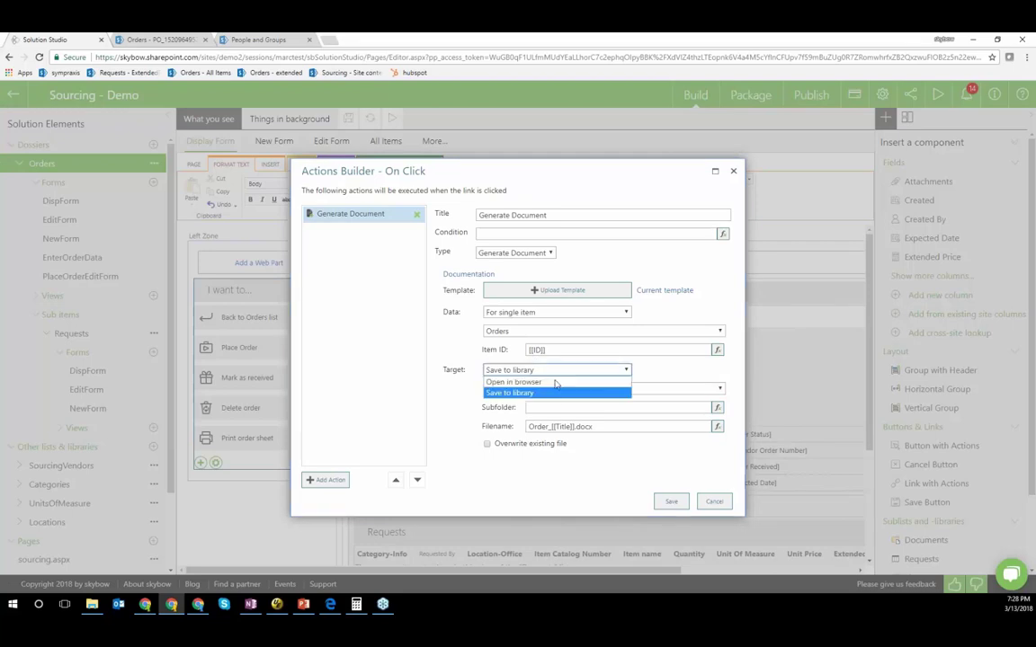
left_click(556, 384)
left_click(716, 504)
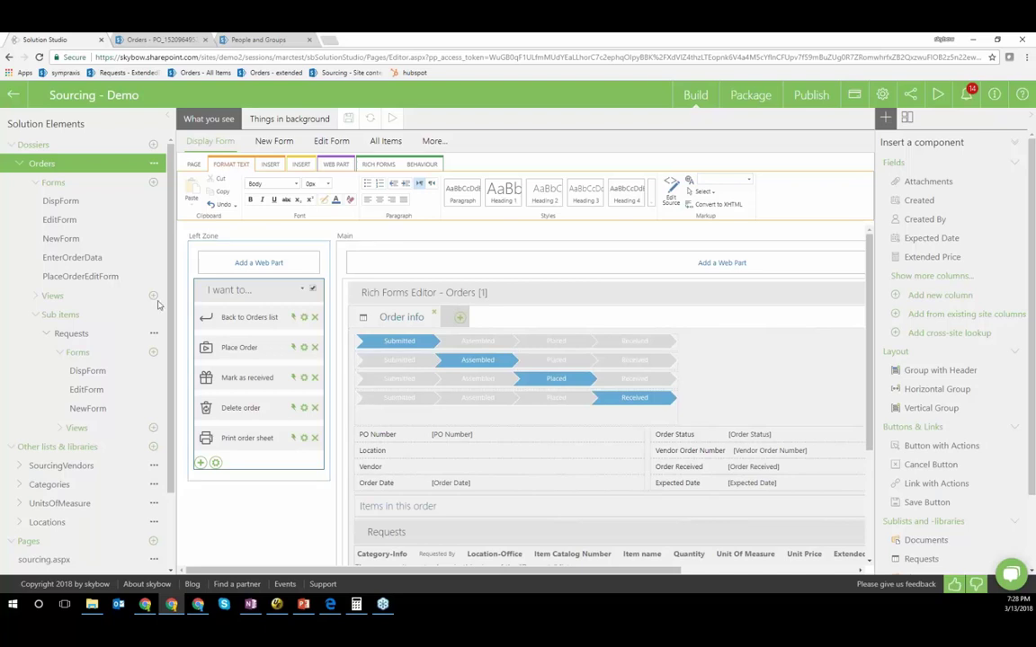
Open the Requests sublist's background columns, look through them, and filter them by "price"
left_click(72, 334)
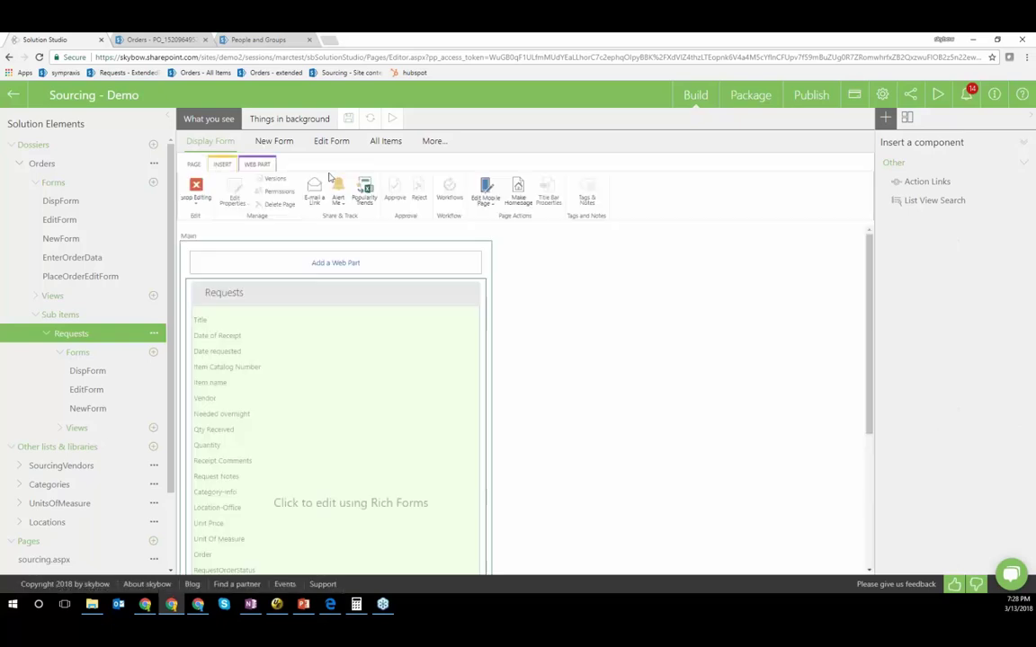
left_click(310, 123)
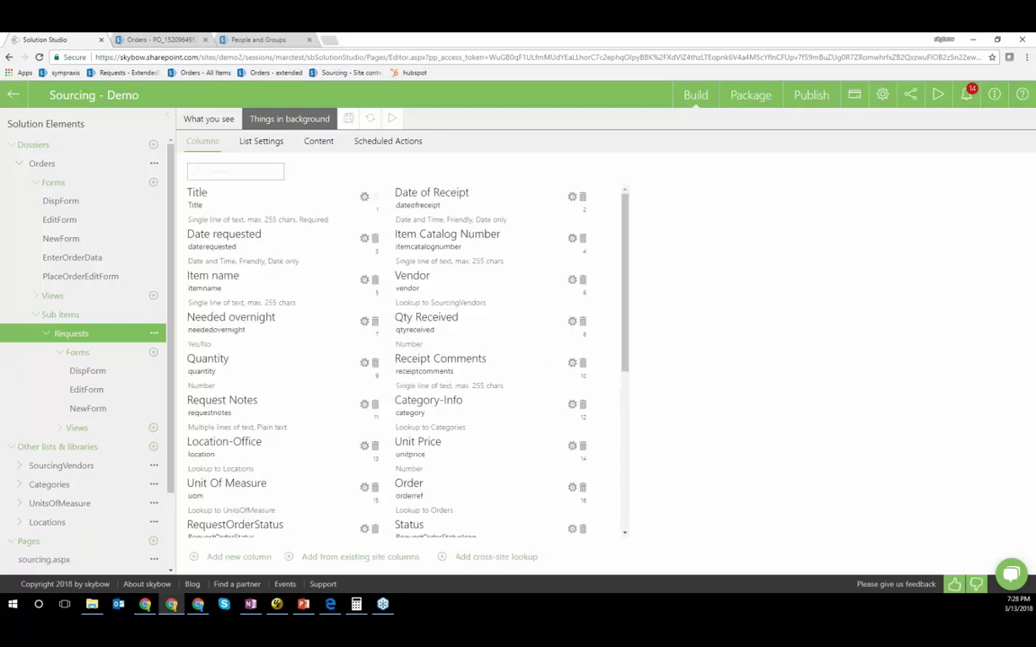
scroll(468, 369, "down", 3)
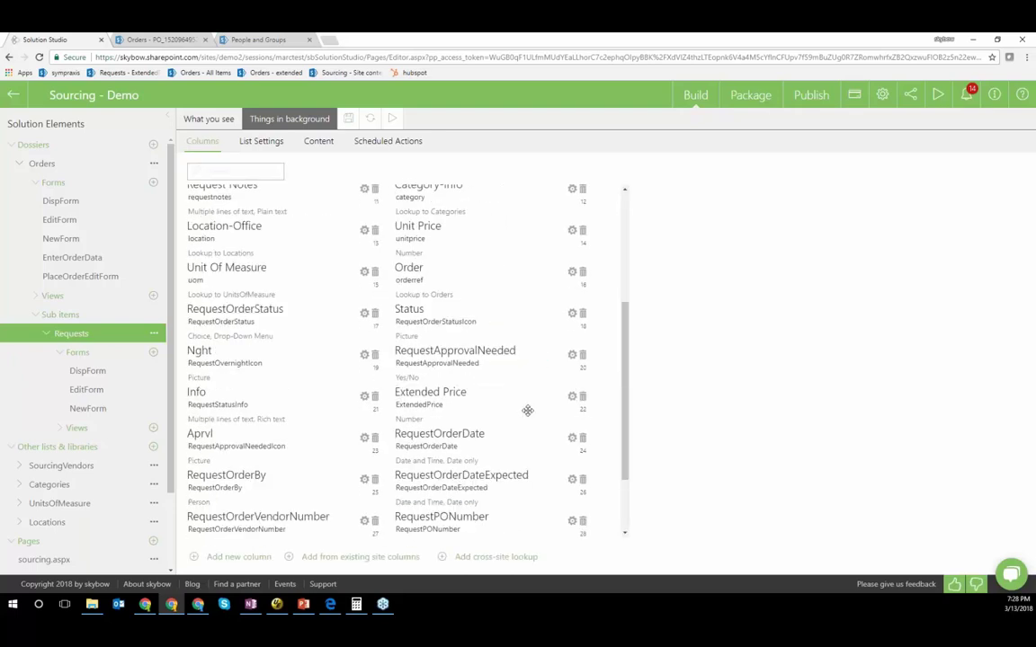
scroll(499, 399, "down", 1)
left_click(255, 172)
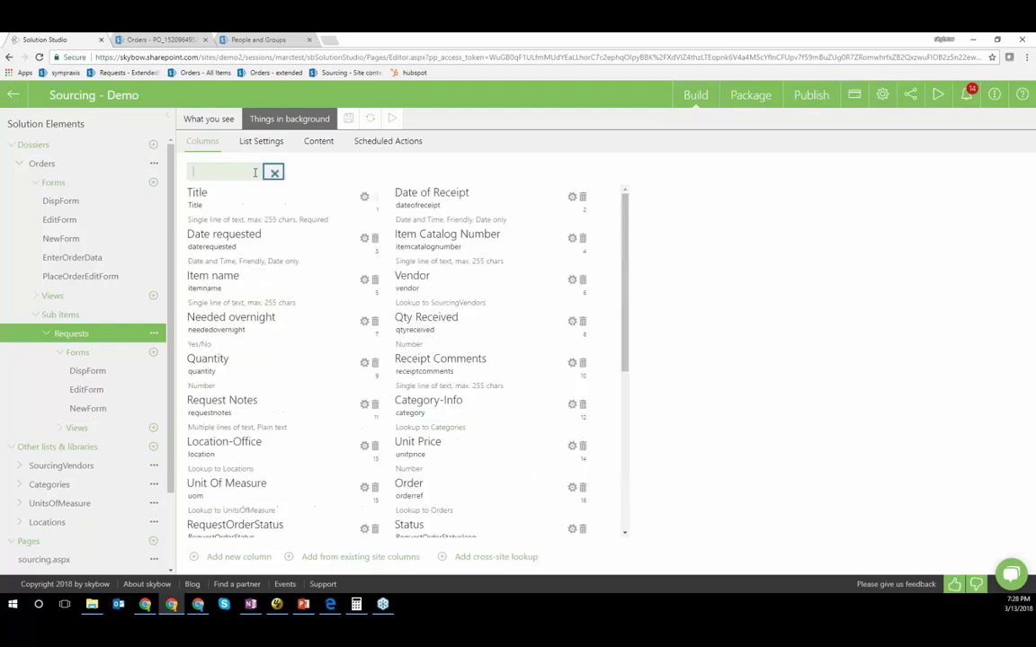
type("price")
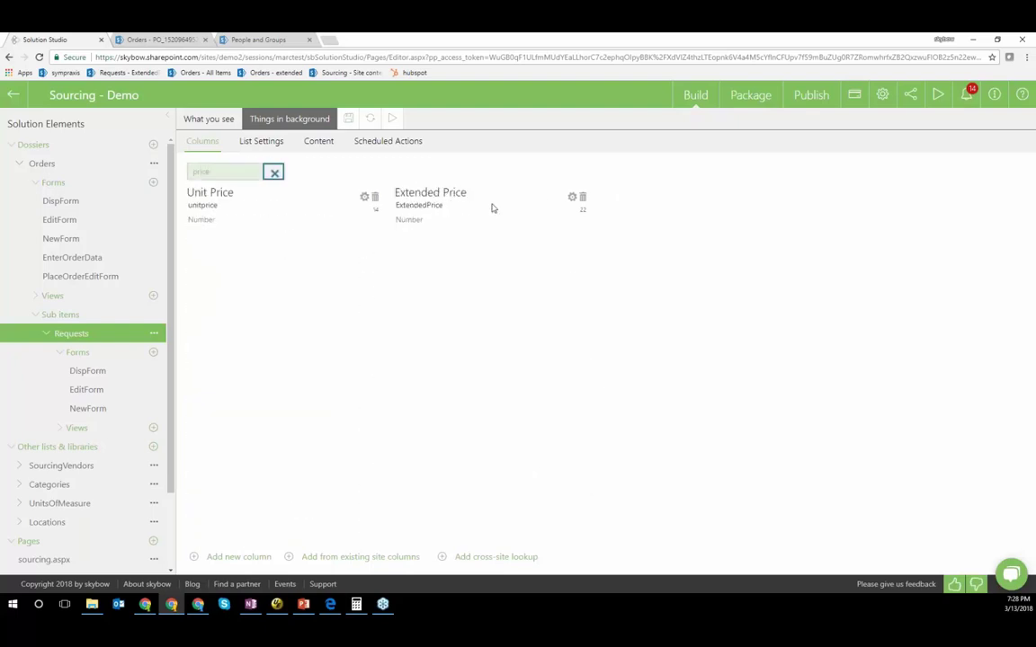
Examine the Extended Price column's calculated value expression and the available calculation types, and close the column settings without saving
left_click(571, 196)
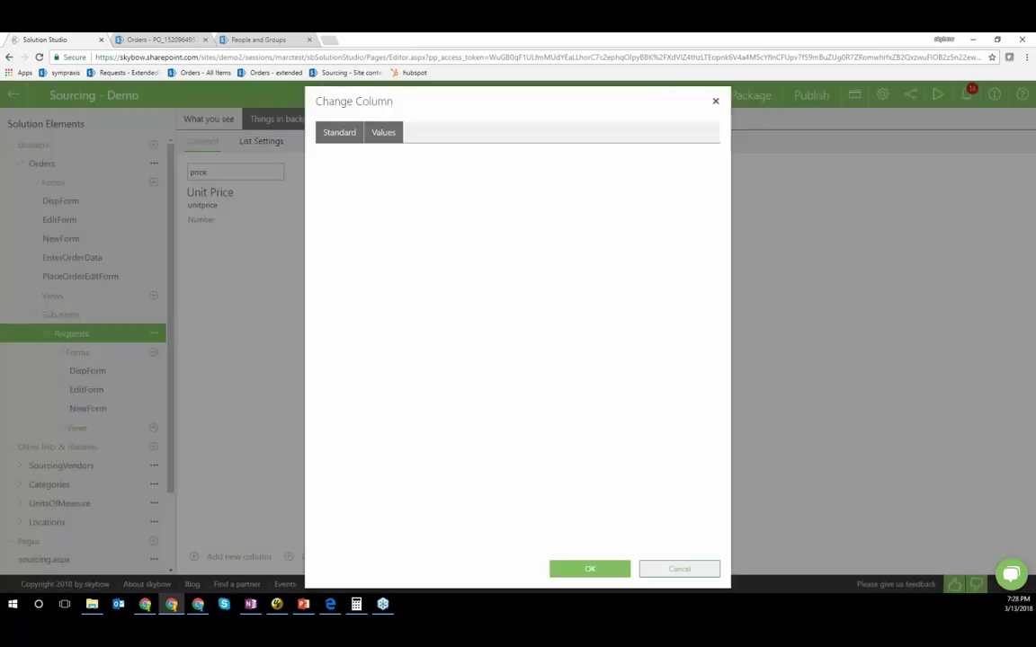
left_click(382, 132)
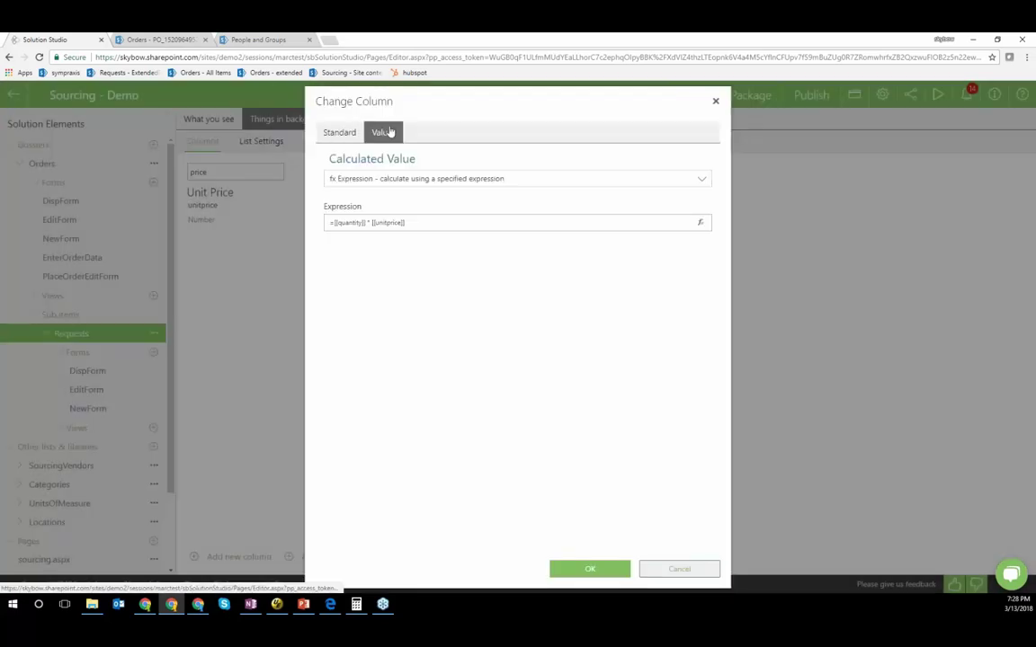
left_click(432, 219)
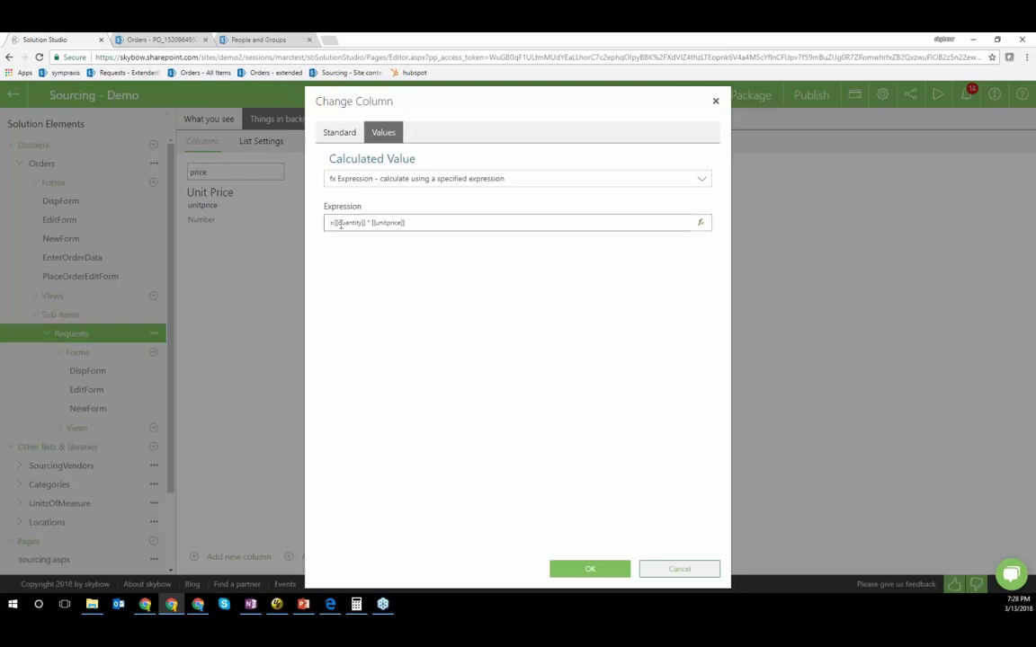
left_click(372, 222)
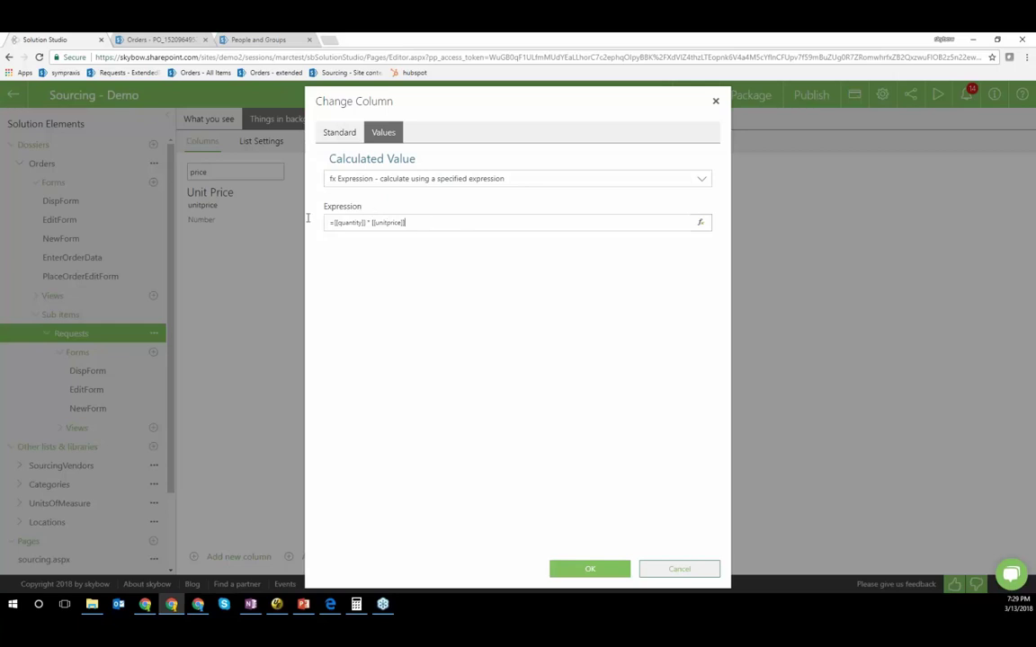
key("ctrl+a")
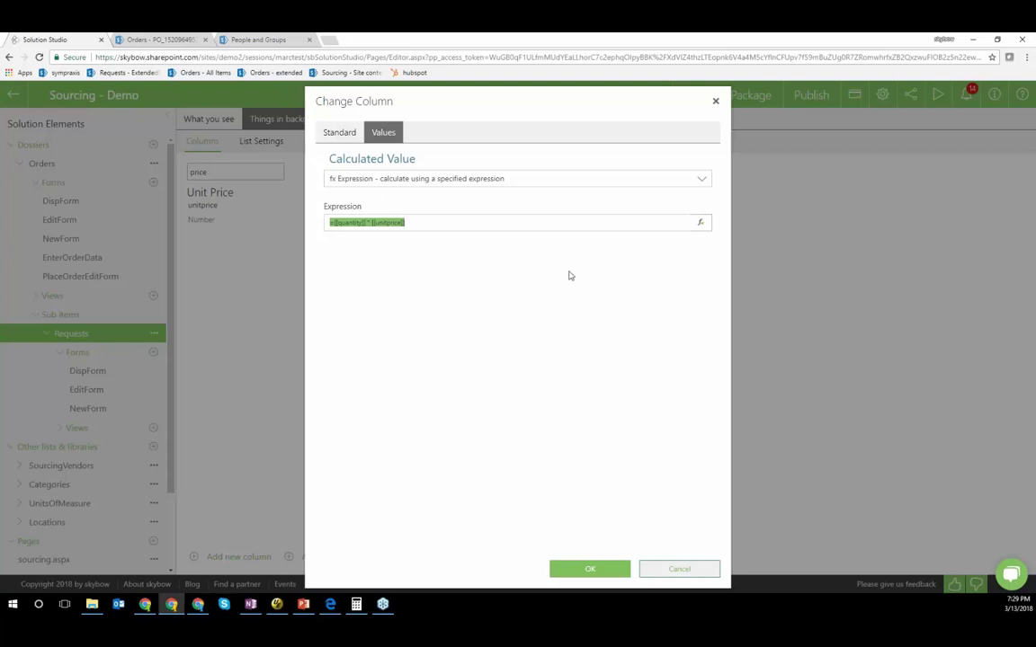
left_click(571, 185)
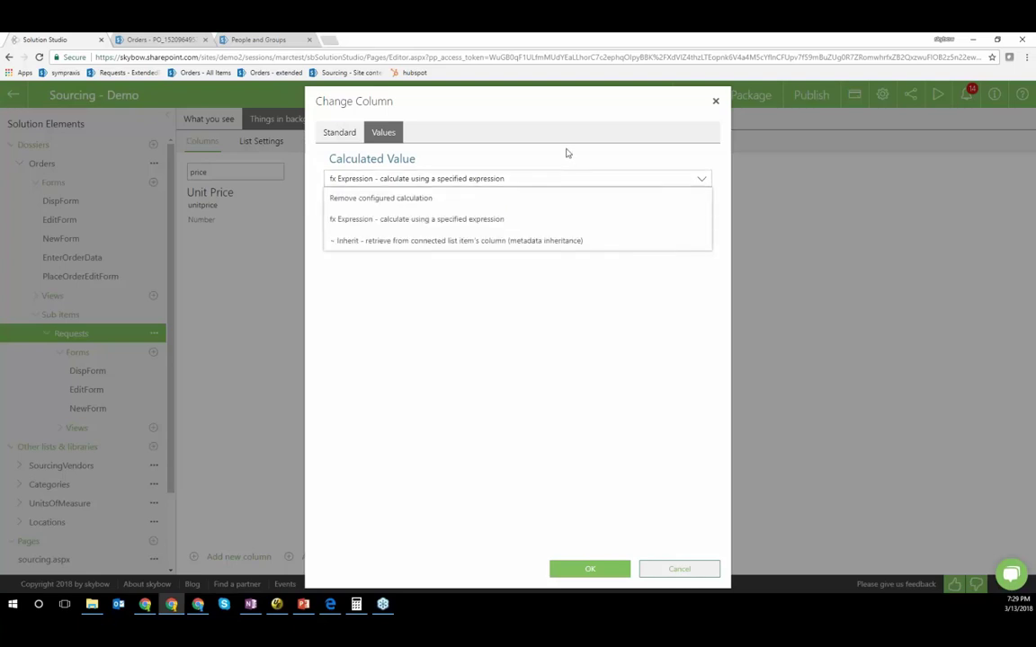
left_click(392, 222)
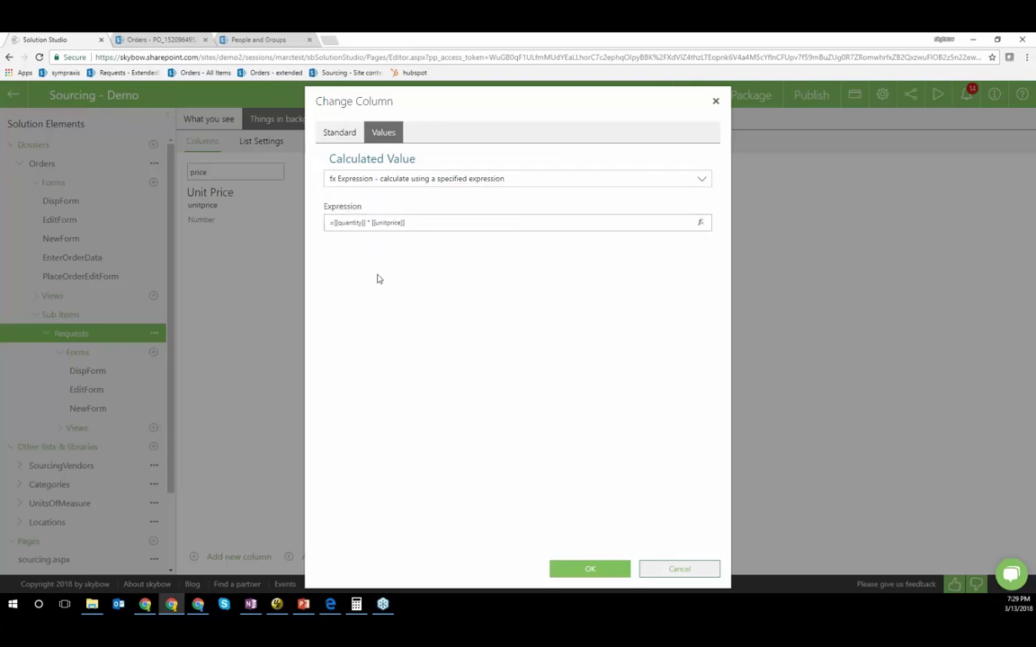
left_click(679, 569)
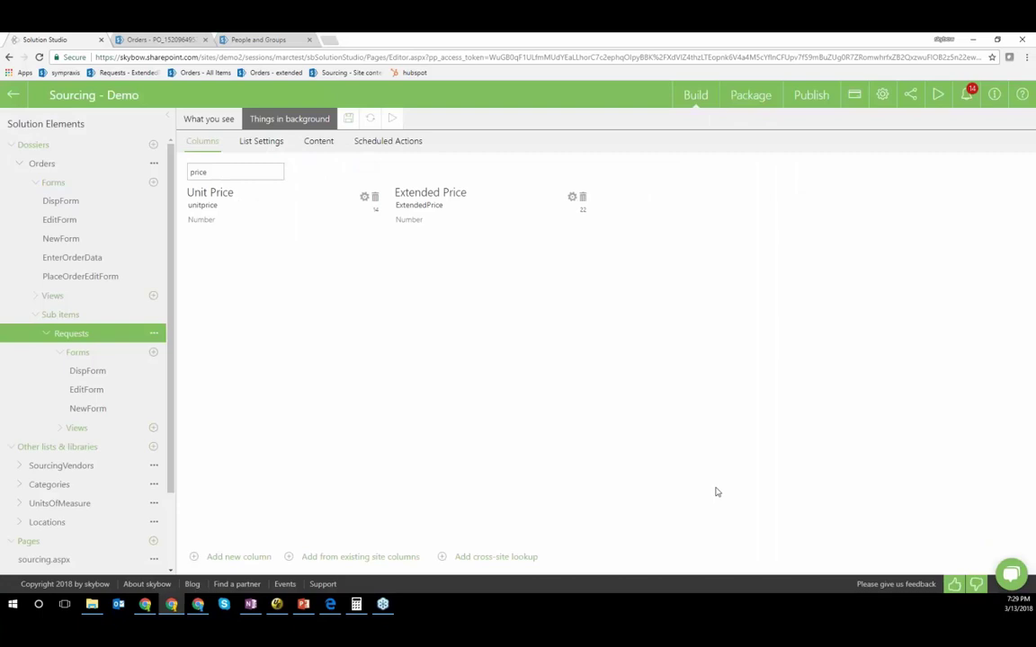
Return to the Orders list, discarding pending changes, and review its Extended Price column's calculated value settings without saving
left_click(47, 167)
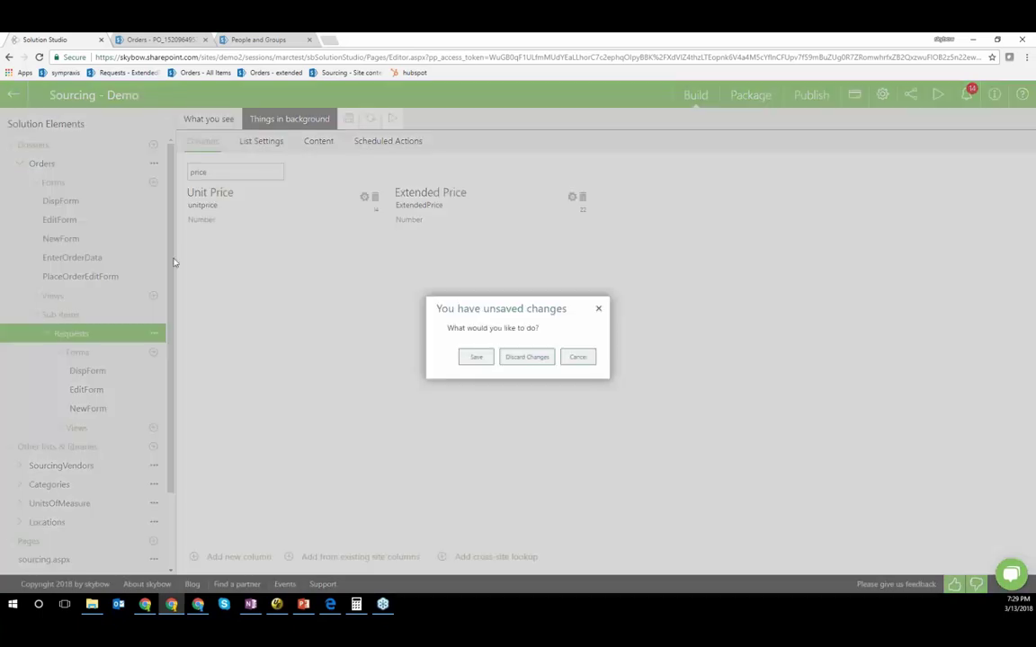
left_click(524, 357)
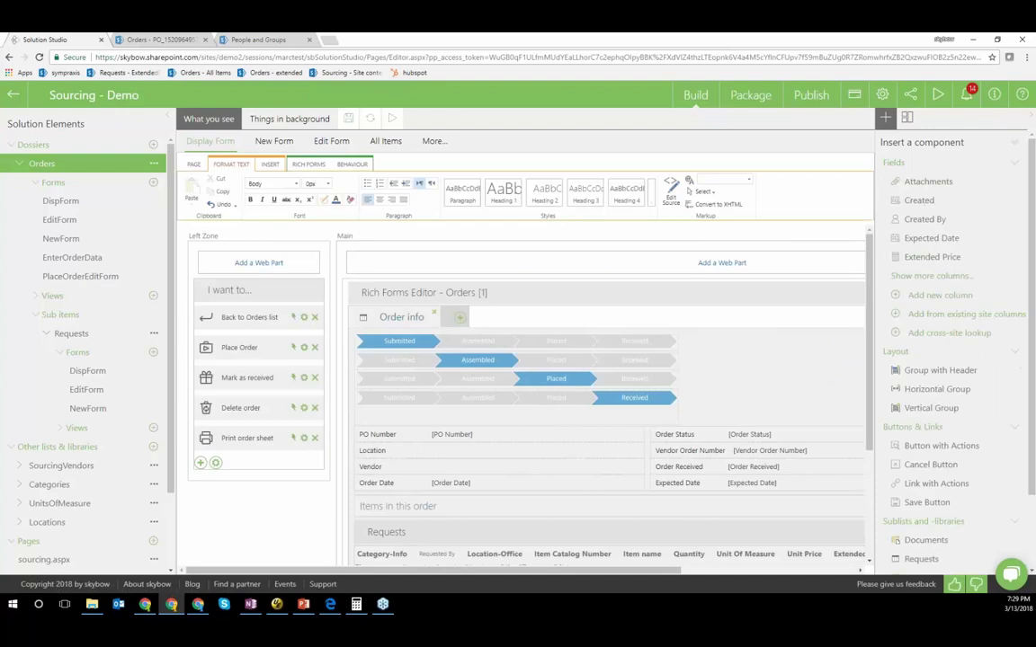
left_click(274, 122)
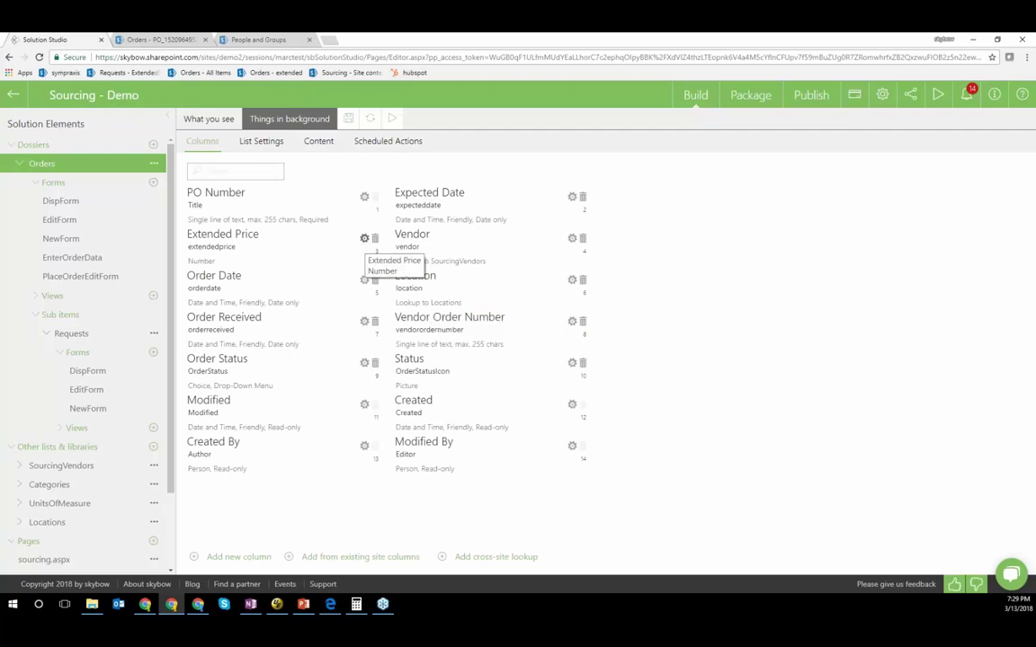
left_click(364, 238)
left_click(385, 133)
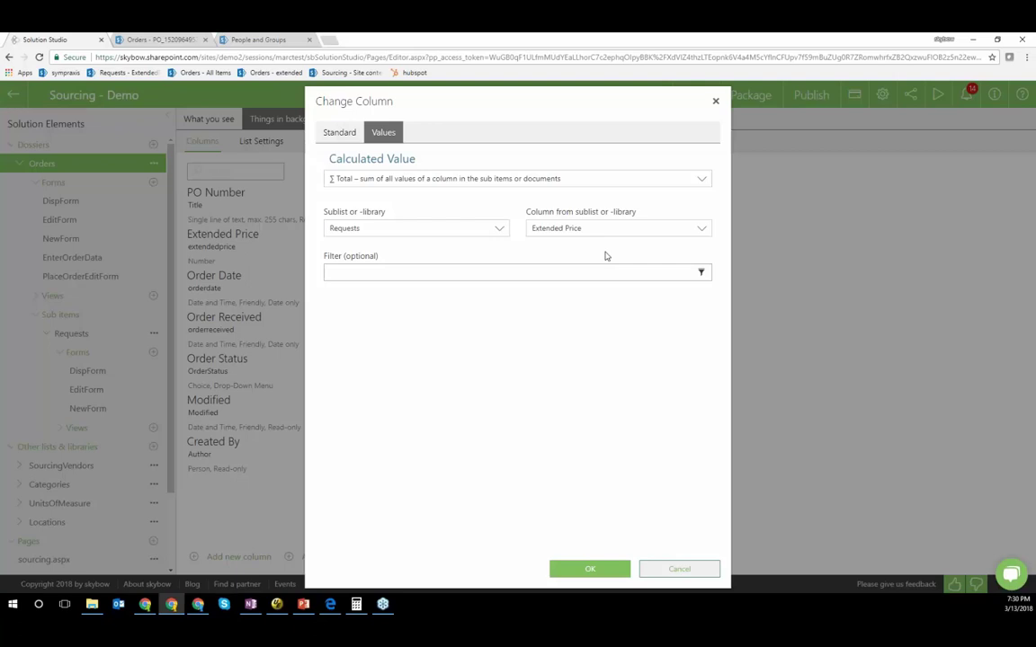
left_click(663, 570)
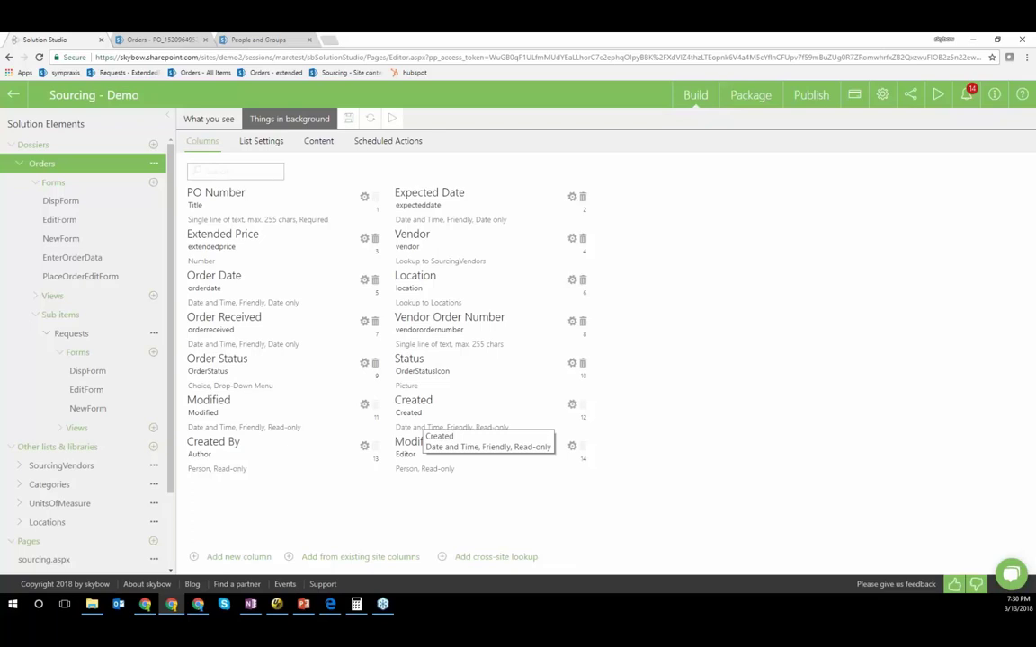
Check the calculated value settings of the Orders list's Order Status column and close them
left_click(364, 364)
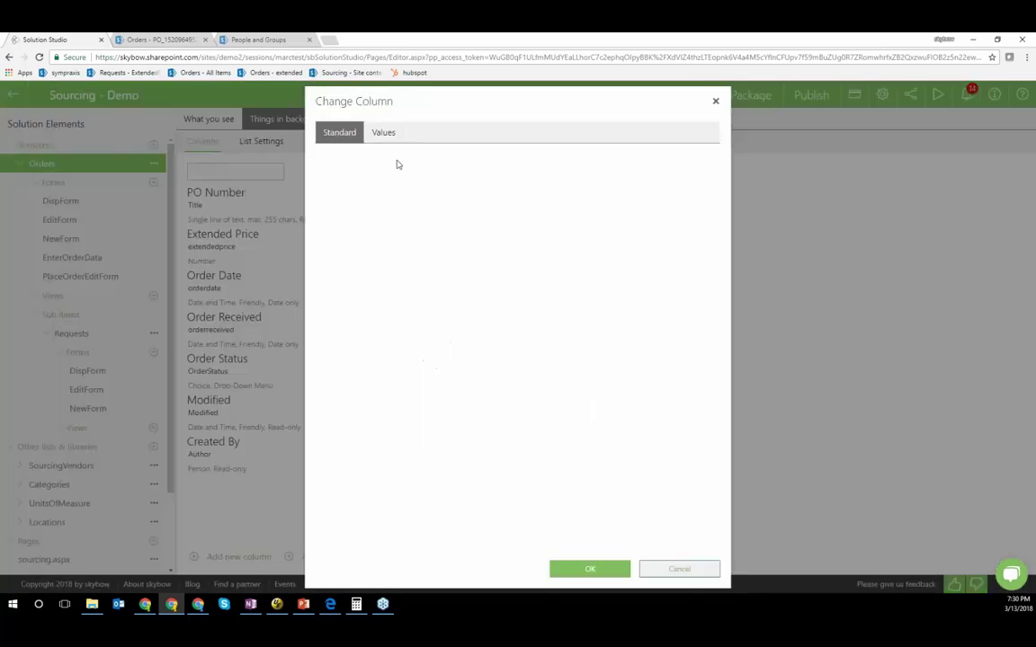
left_click(383, 133)
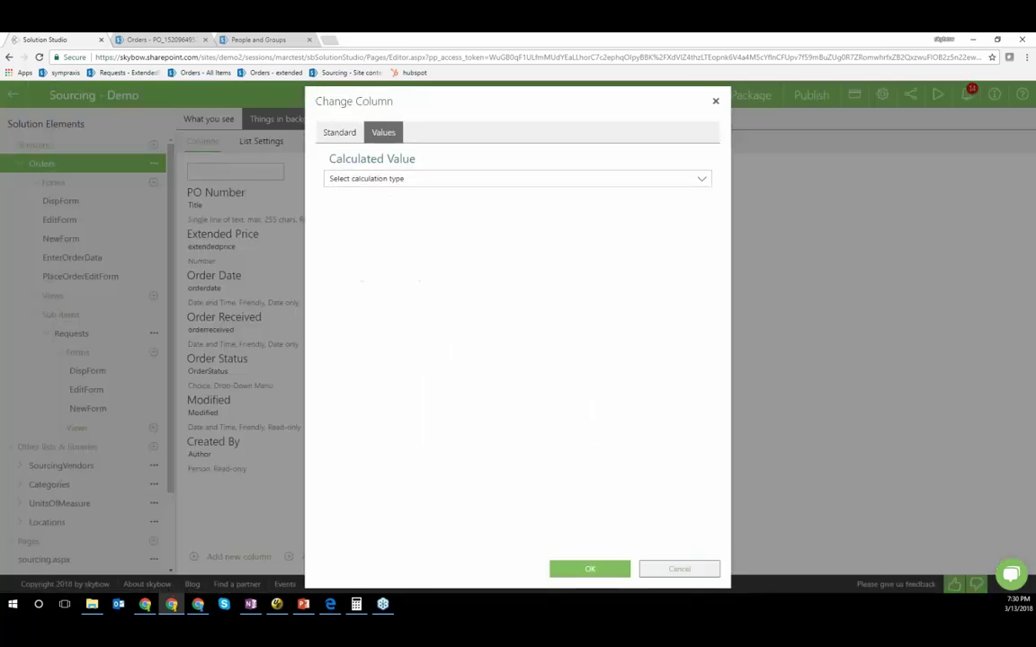
left_click(716, 101)
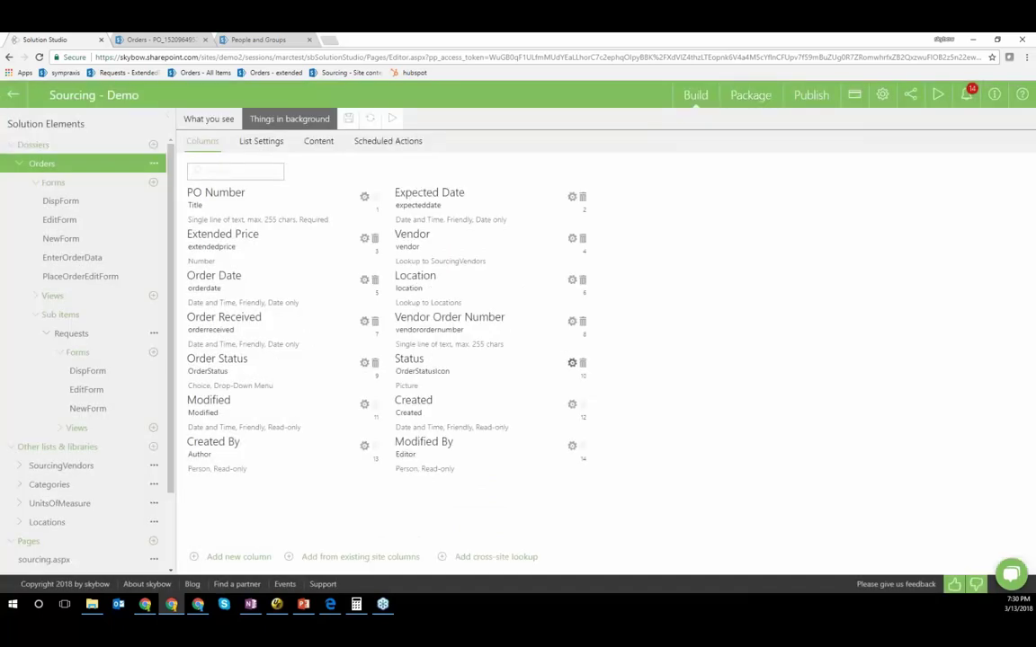
Review the Status picture column's calculation expression, and compare it with the status icons in the SharePoint Orders list
left_click(572, 362)
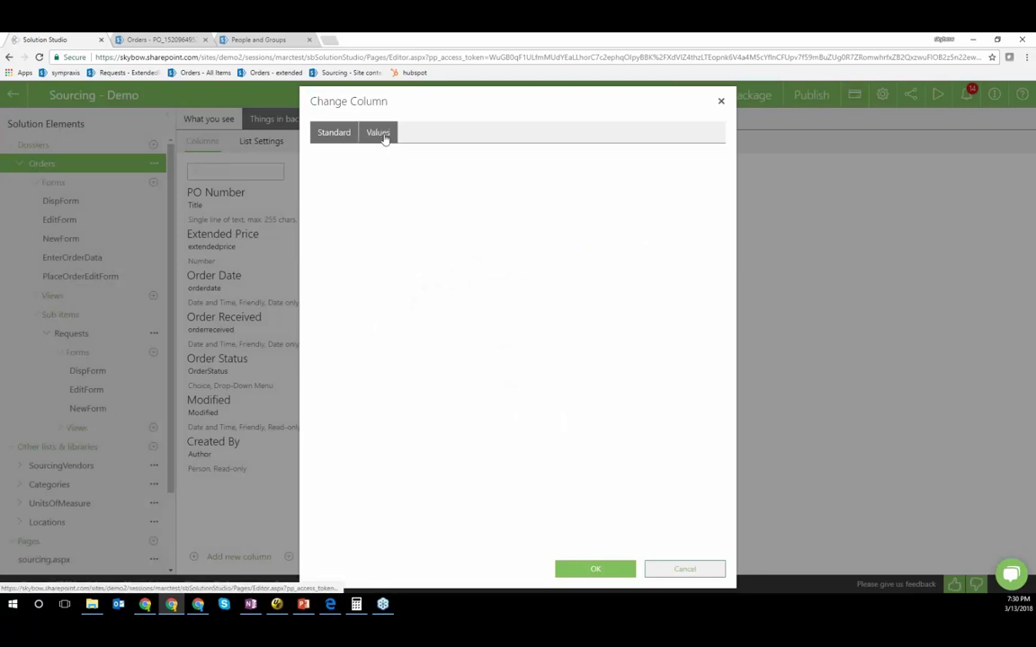
left_click(381, 135)
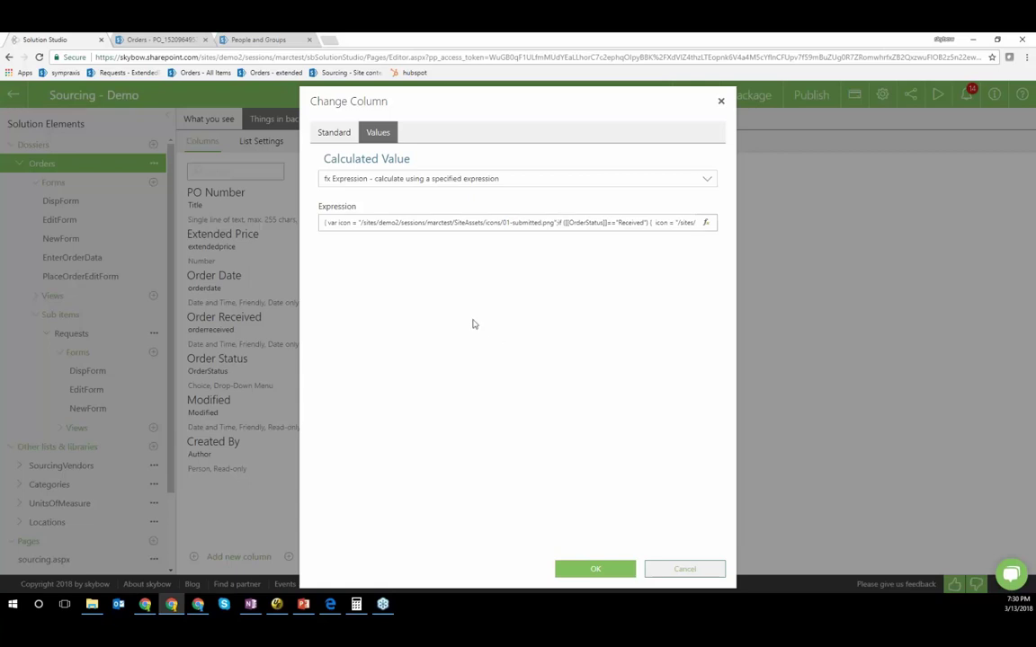
left_click(720, 105)
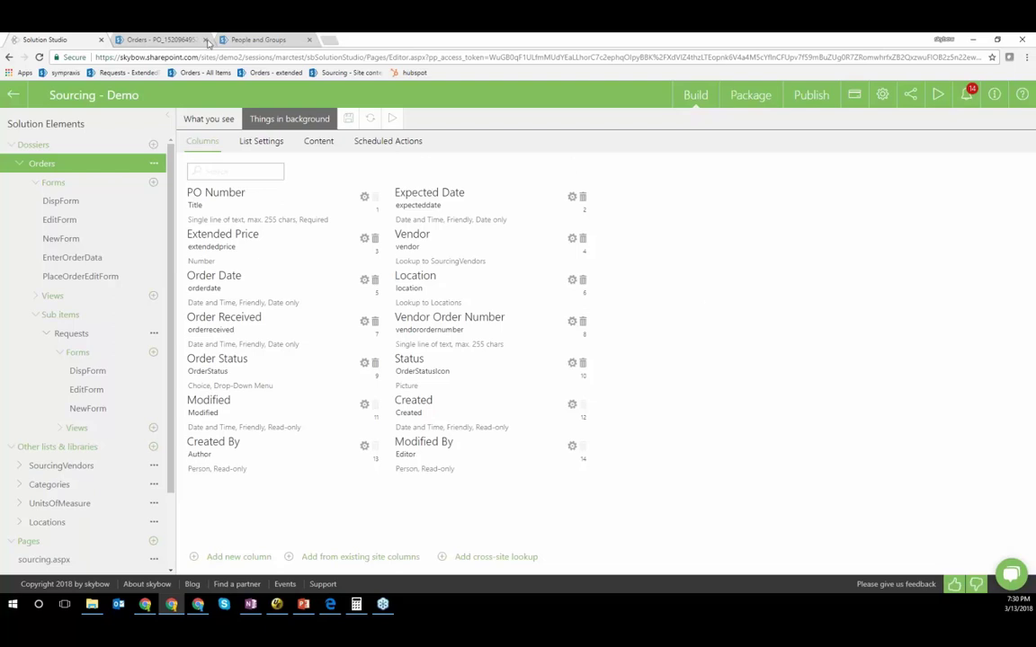
left_click(176, 37)
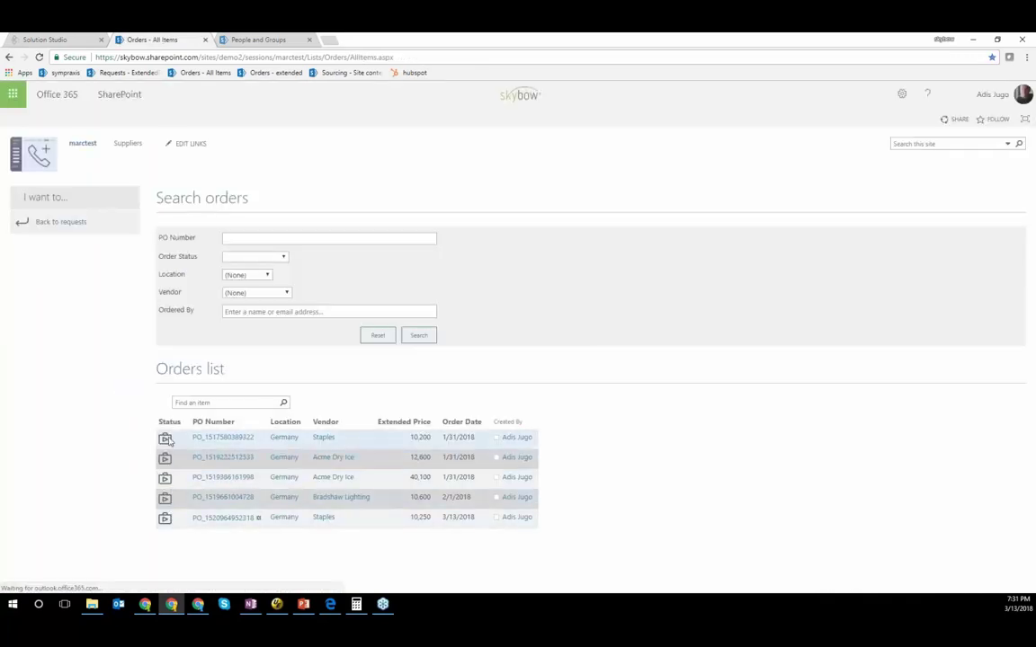
left_click(86, 41)
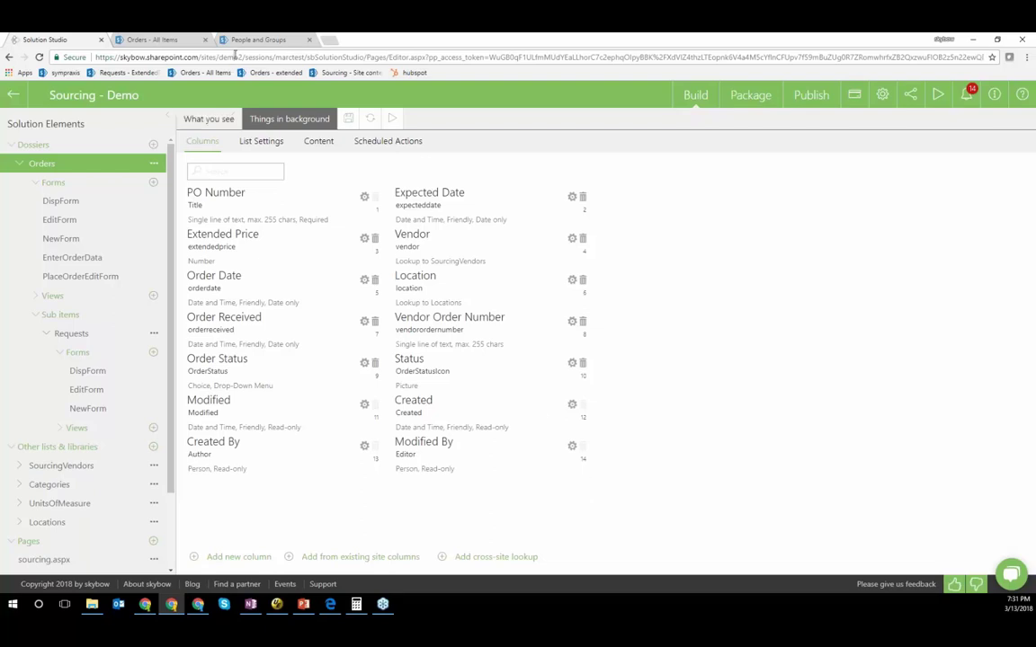
Highlight the marctest site's base address within the Solution Studio page URL
left_click_drag(311, 57, 29, 45)
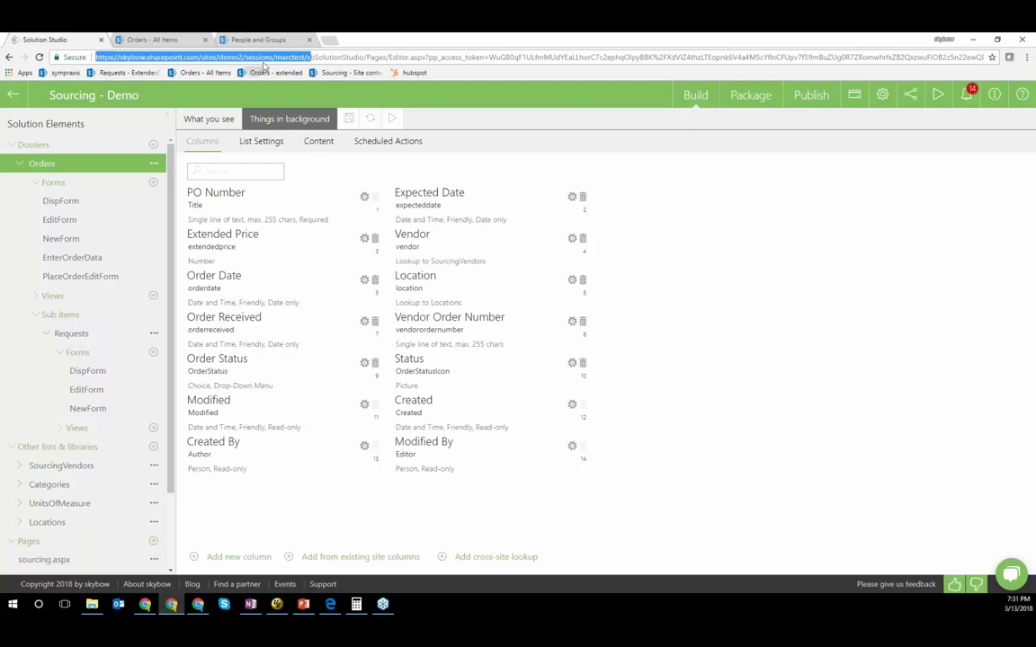
key("Return")
left_click(539, 112)
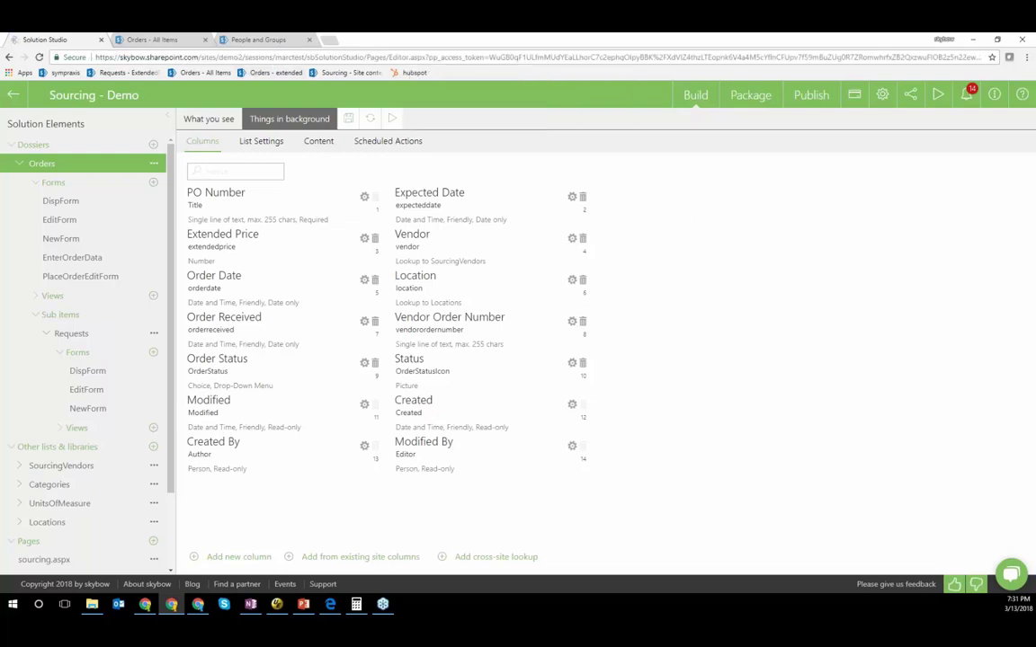
left_click_drag(305, 57, 155, 59)
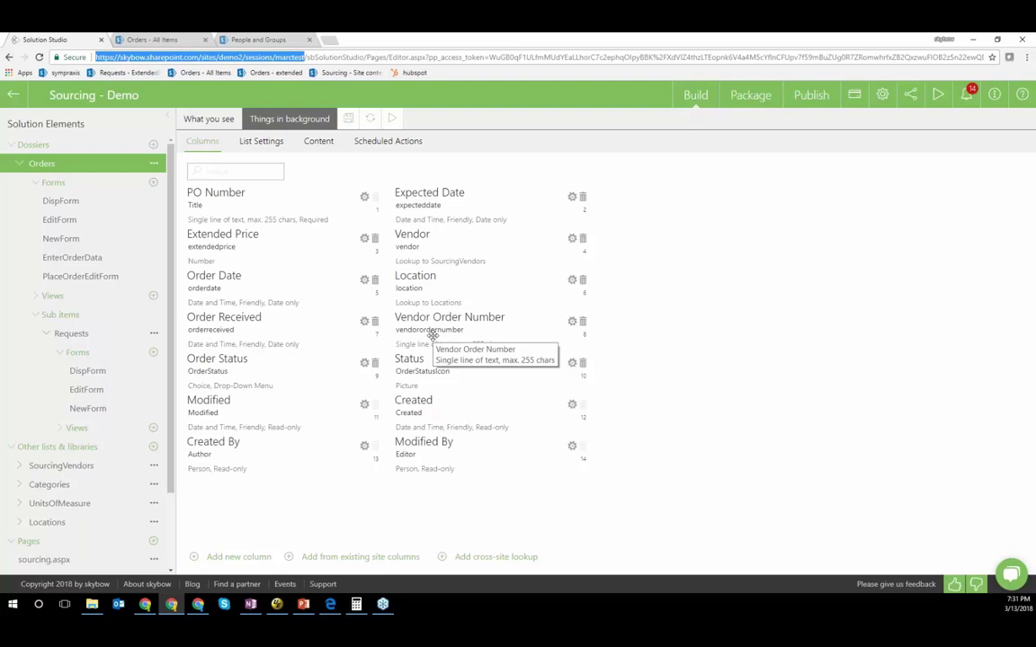
Open the solution's package management and select the Sourcing v.1 package
left_click(745, 106)
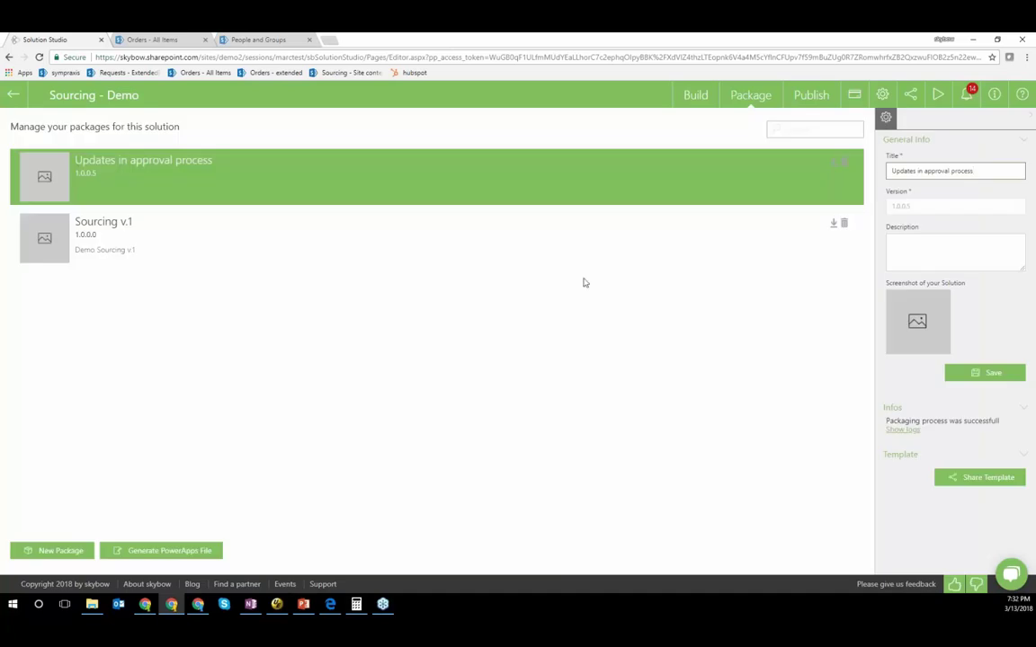
left_click(421, 256)
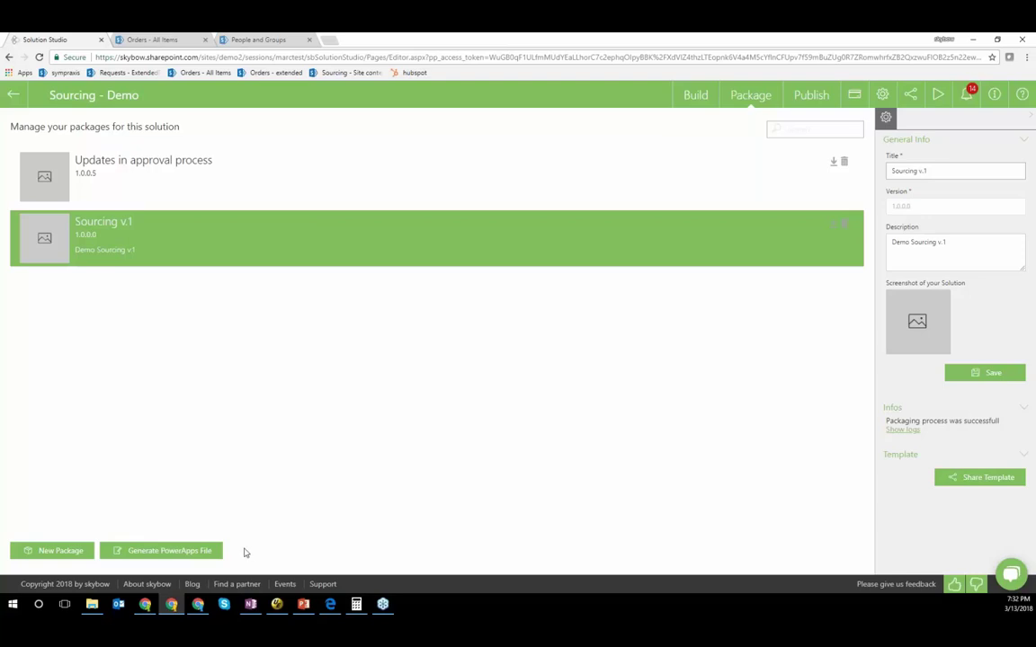
Start a new package and title it "Changes in reports", replacing the first title attempt
left_click(76, 551)
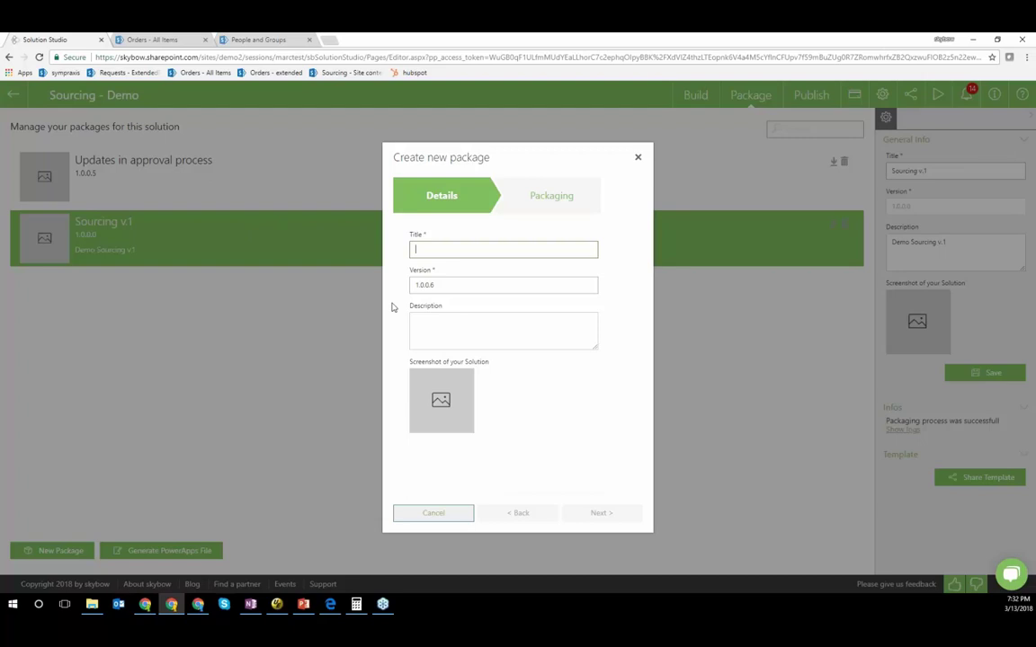
left_click_drag(439, 158, 353, 142)
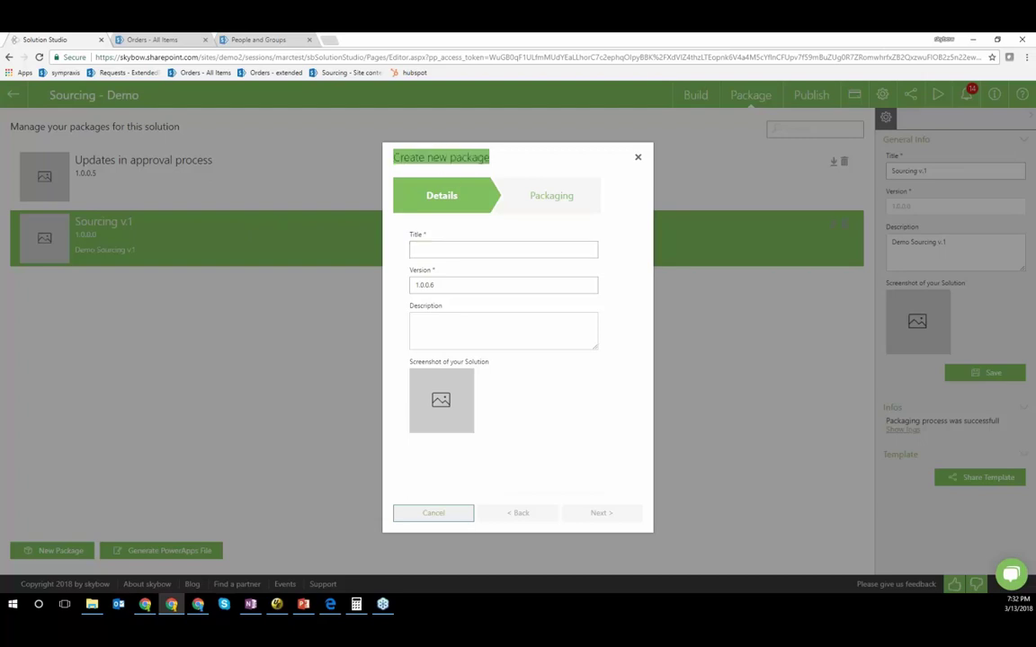
left_click(568, 410)
left_click(462, 286)
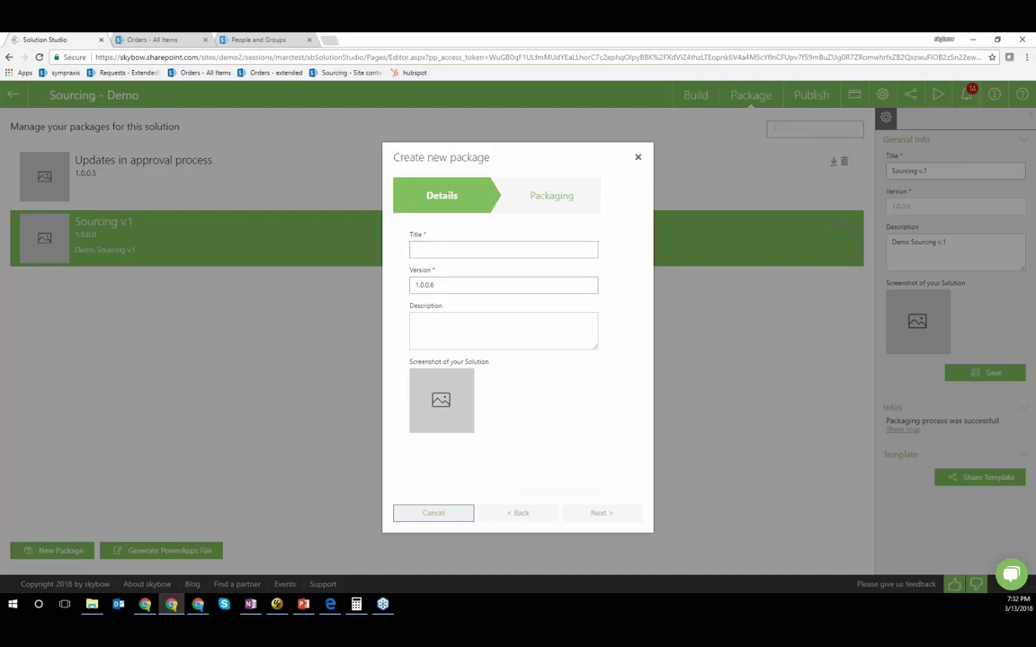
left_click(456, 250)
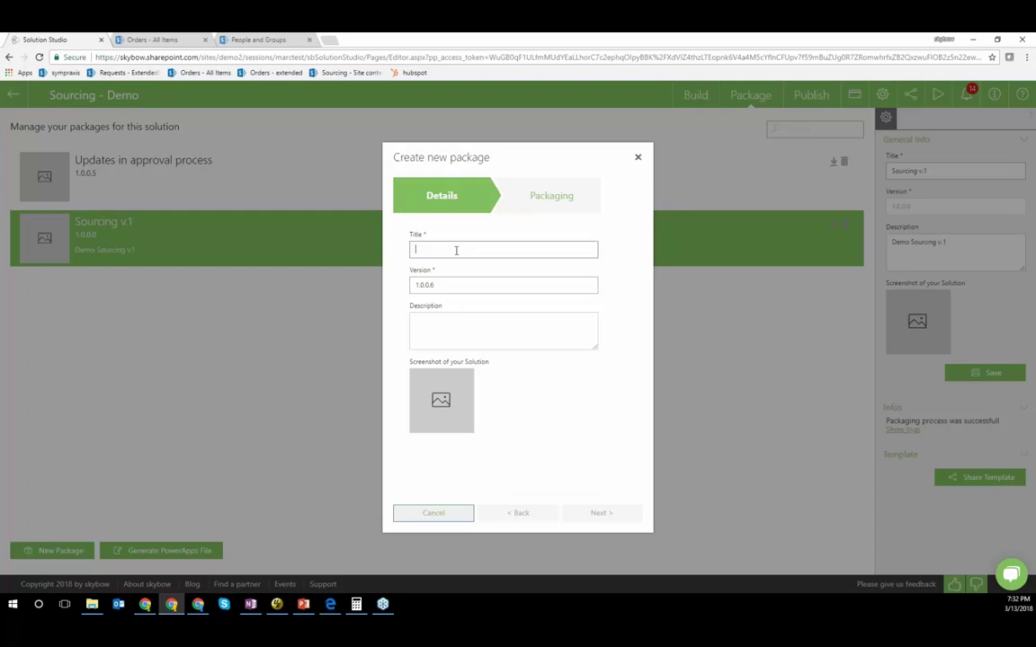
type("We have a")
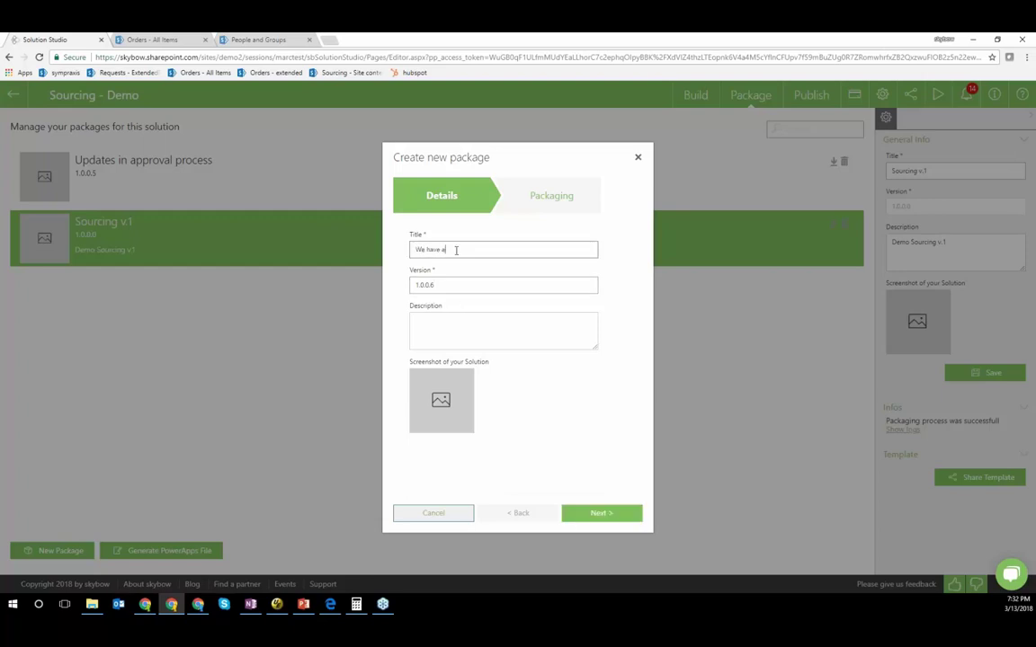
type("dded some")
key("ctrl+a")
key("BackSpace")
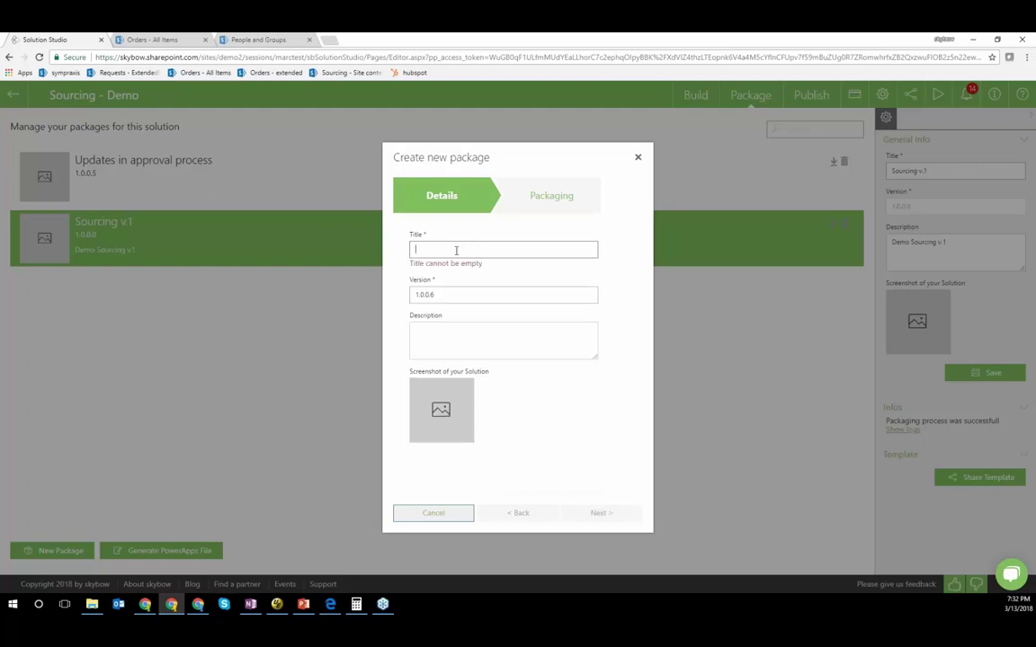
type("C")
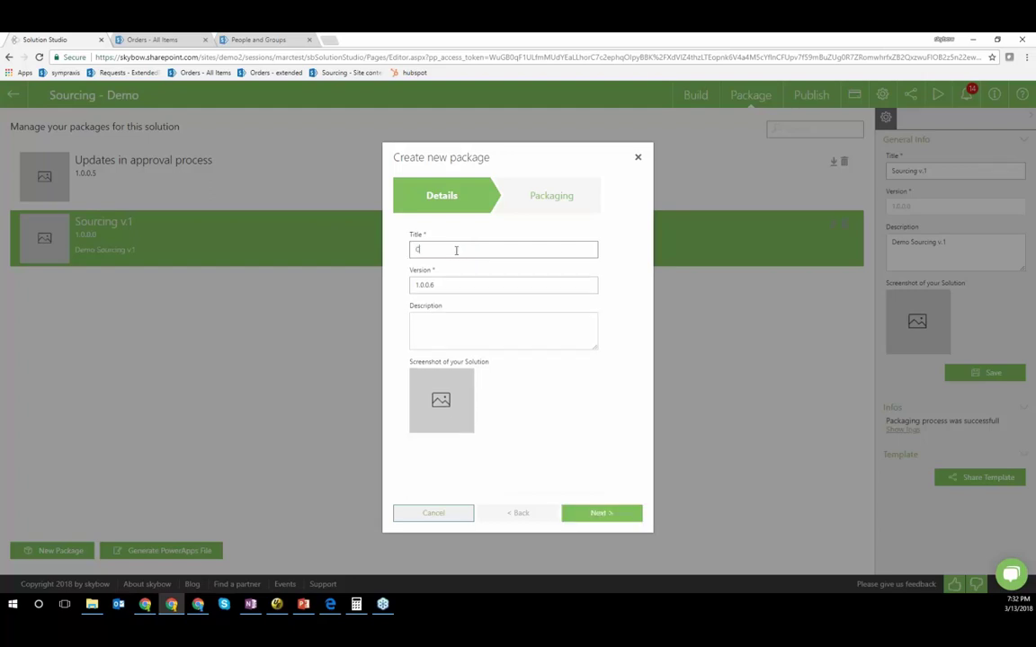
type("hanges in reports")
Describe the new package as "We have added some changes inreports", proceed to the packaging stage, and close the wizard without creating the package
left_click(509, 315)
type("We have added some change")
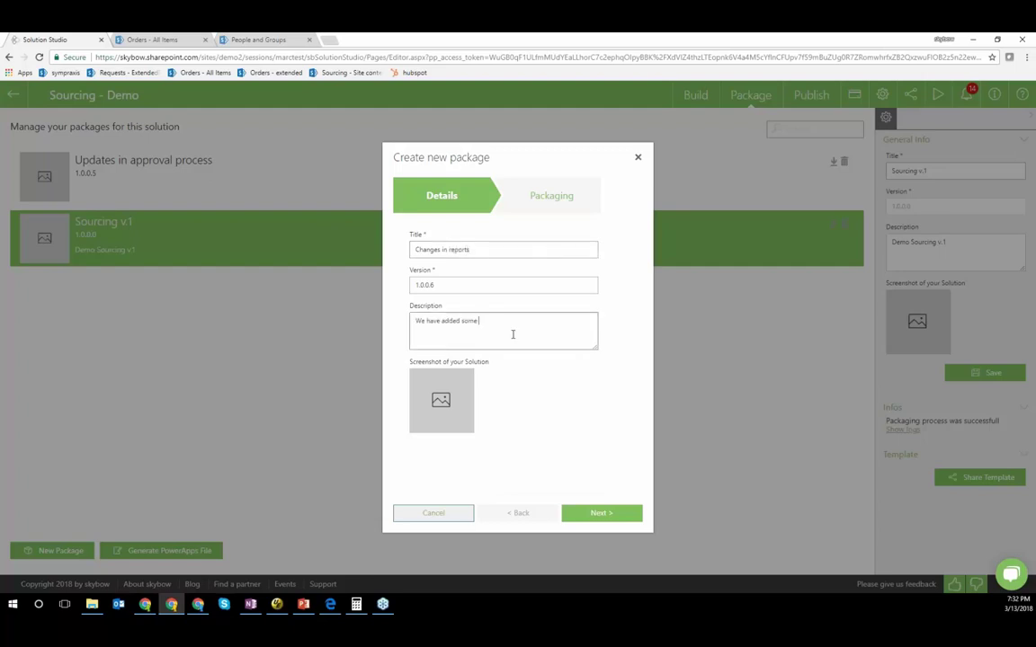
type("s inreports")
left_click(601, 513)
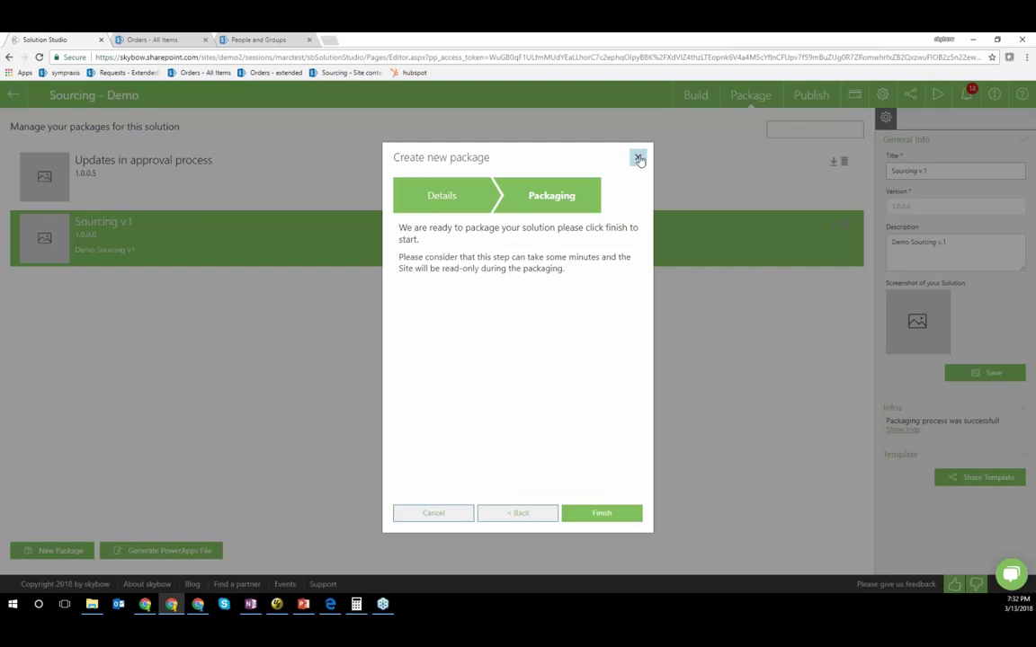
left_click(639, 159)
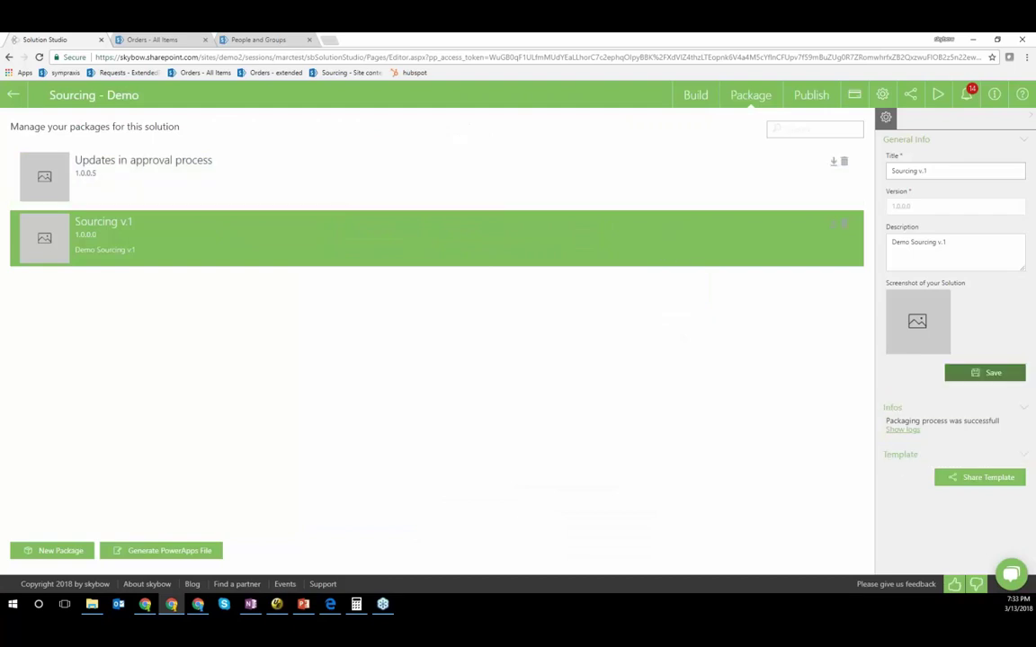
Review the packaging logs of the Sourcing v.1 package and close them
left_click(902, 429)
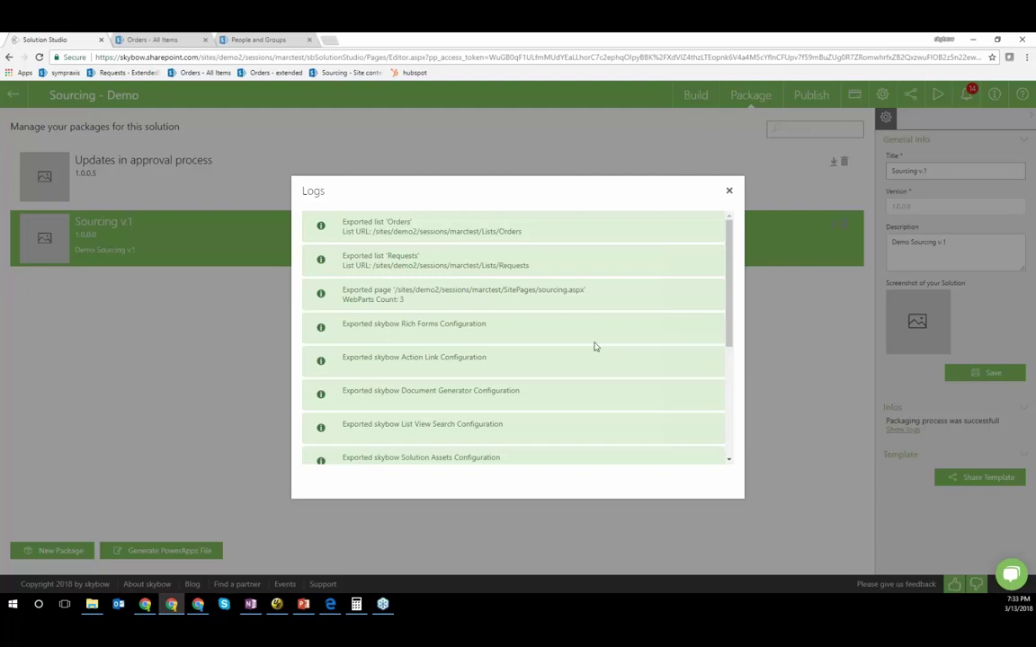
scroll(595, 346, "down", 5)
scroll(595, 346, "up", 5)
left_click(729, 190)
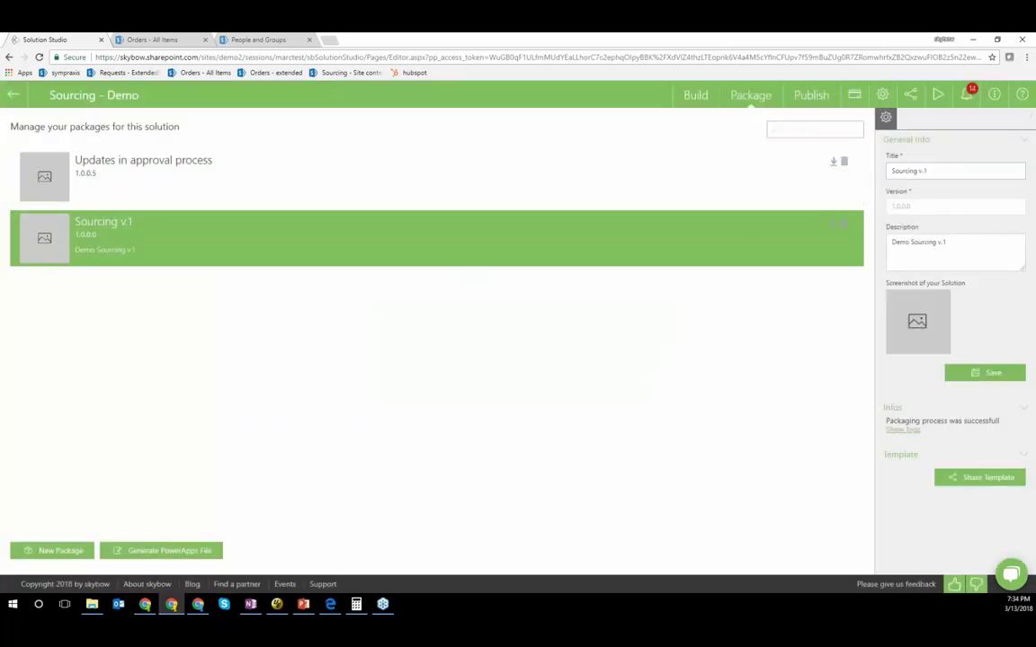
In the solution's publishing area, start a new site deployment titled "Test publish site" with the description "asdas"
left_click(809, 97)
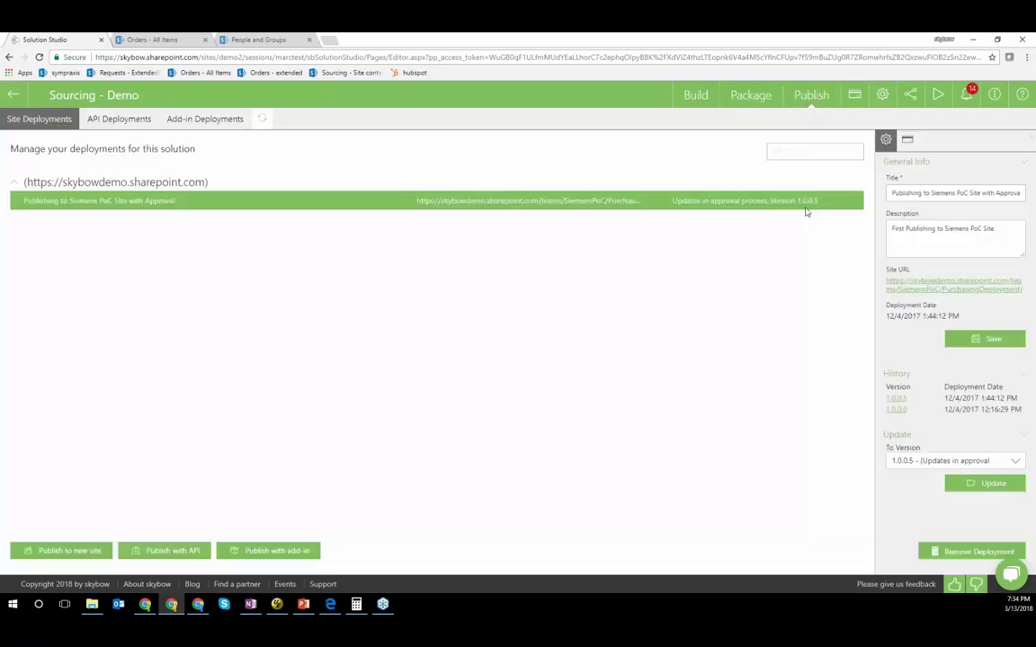
left_click(89, 551)
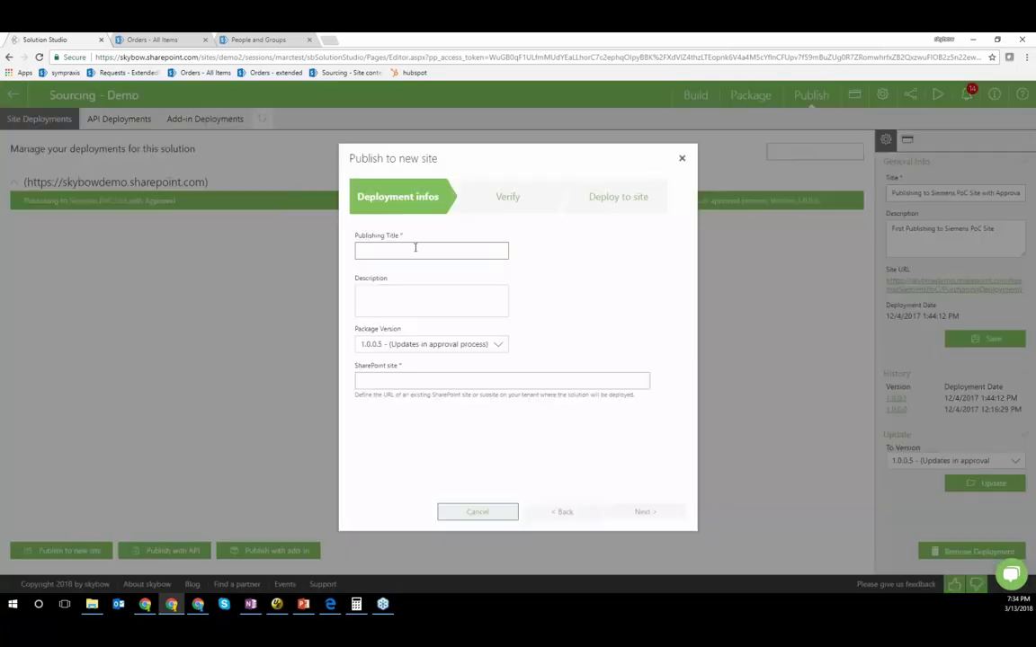
left_click(416, 248)
type("Test Pu")
key("BackSpace")
key("BackSpace")
type("publish site")
key("Tab")
type("asdas")
Choose package version 1.0.0.0 (Sourcing v.1) for the deployment, point out the SharePoint site address field, and close the wizard without publishing
left_click(432, 345)
left_click(414, 380)
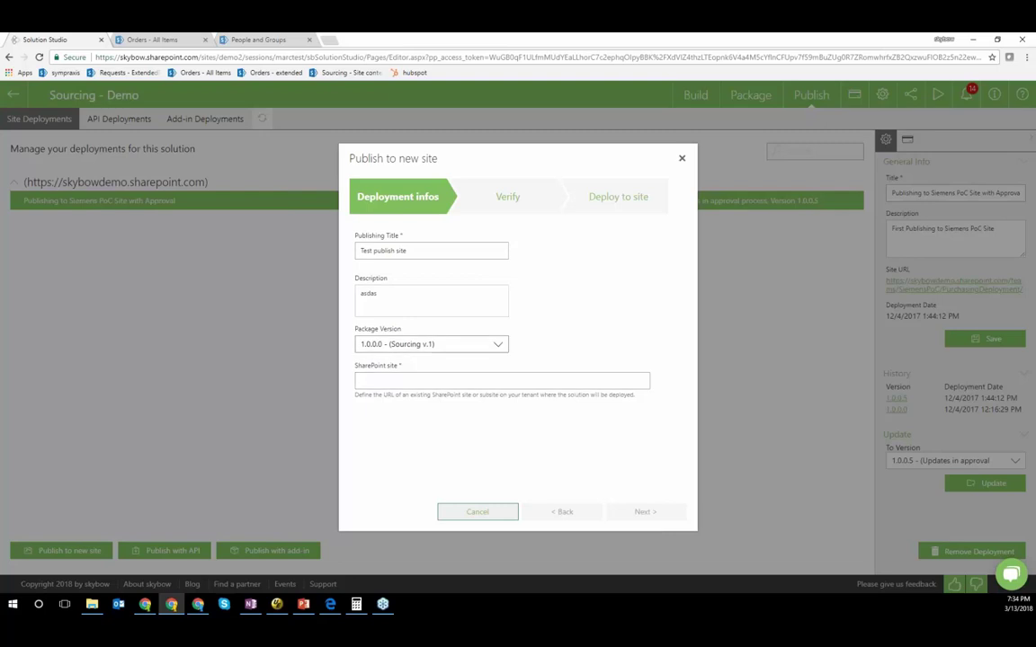
left_click(387, 380)
left_click(550, 356)
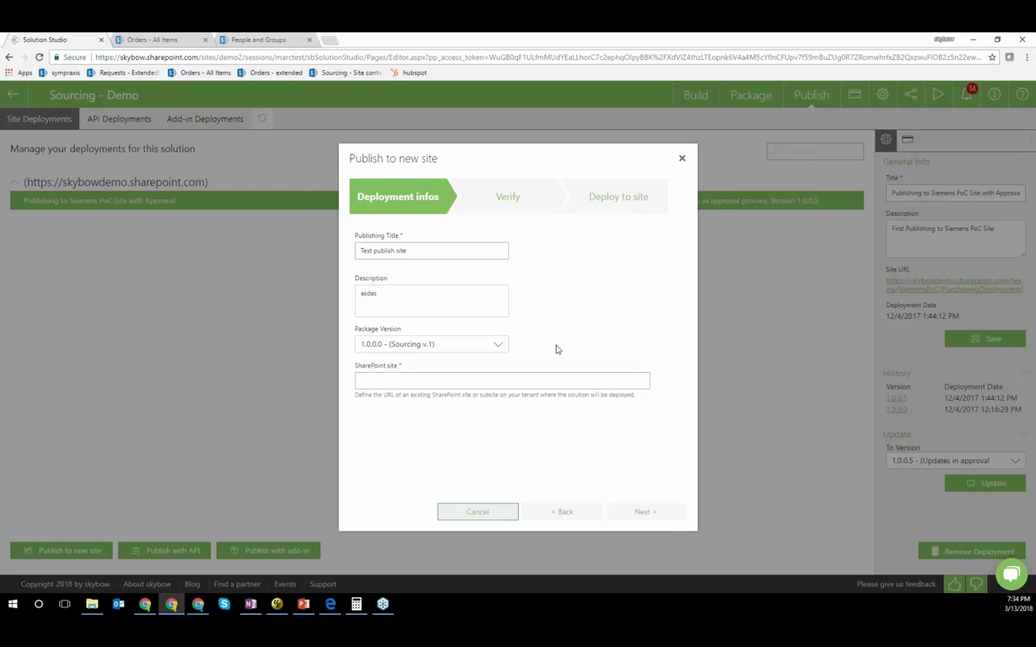
left_click(576, 381)
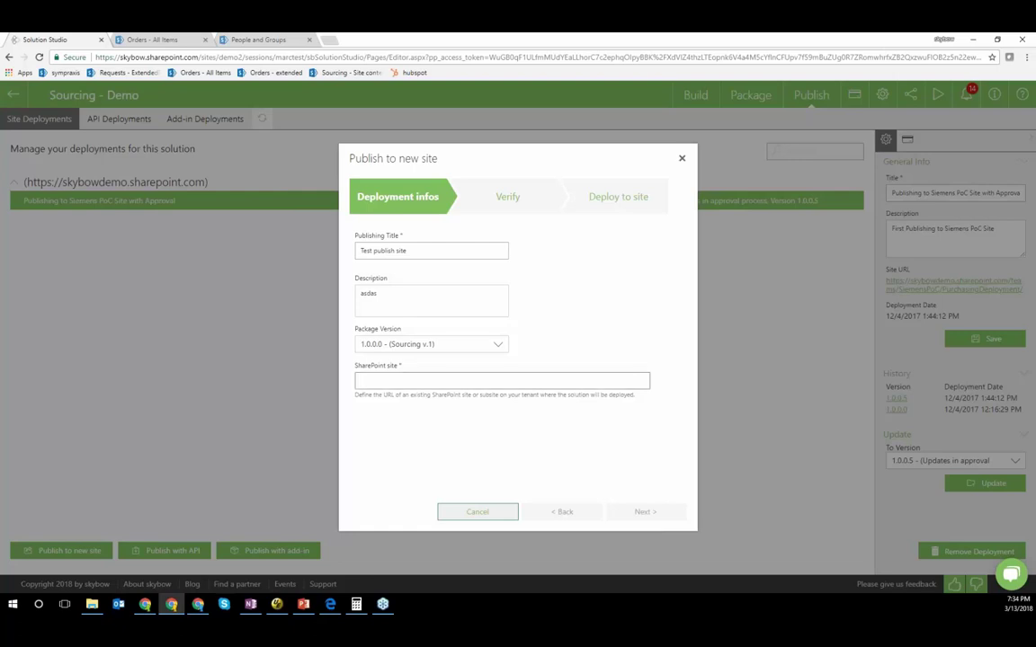
left_click(556, 358)
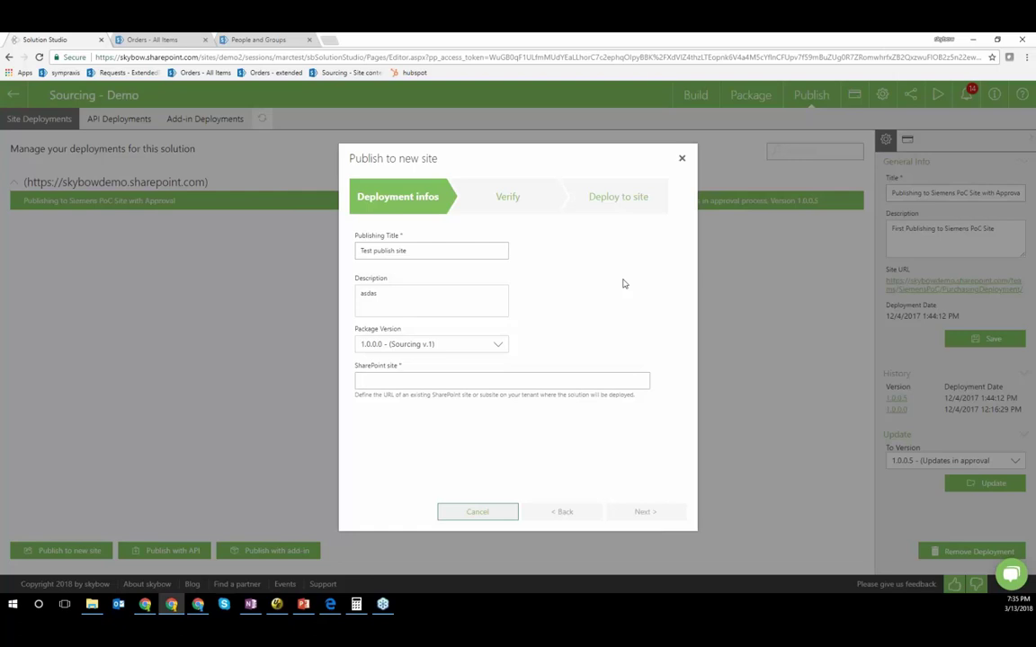
left_click(680, 158)
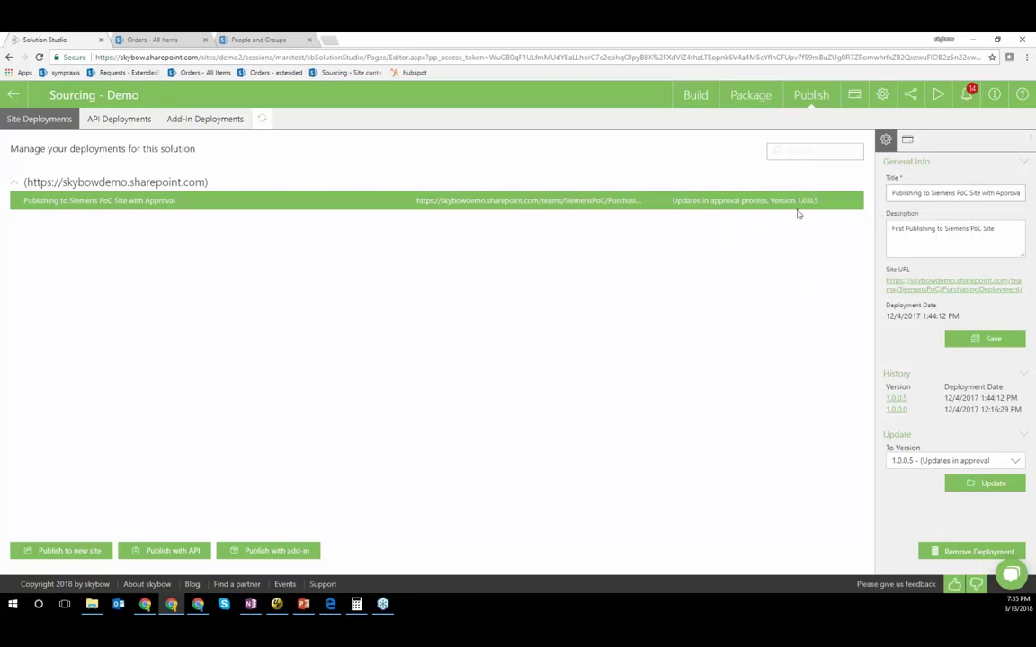
Check the update versions offered for the Siemens PoC deployment, keeping 1.0.0.5 (Updates in approval process) selected
left_click(935, 460)
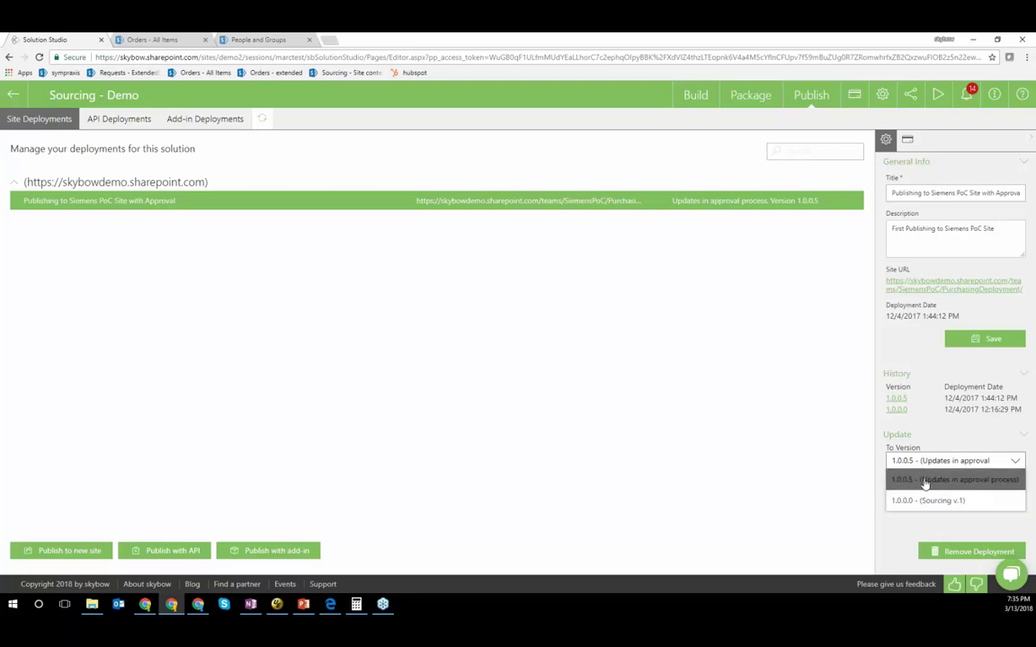
left_click(925, 481)
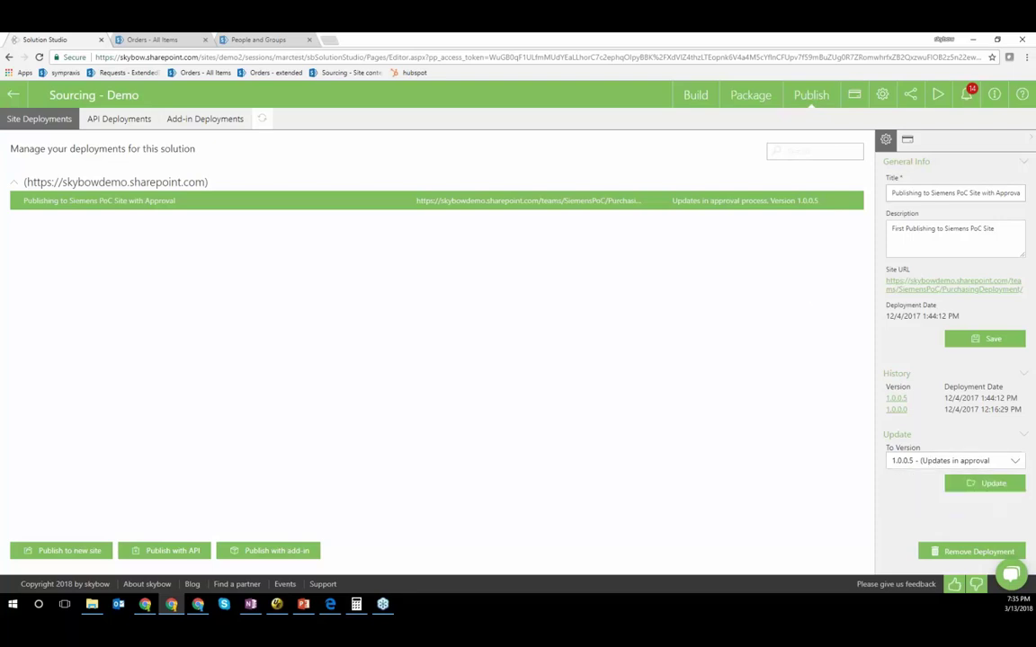
left_click(969, 479)
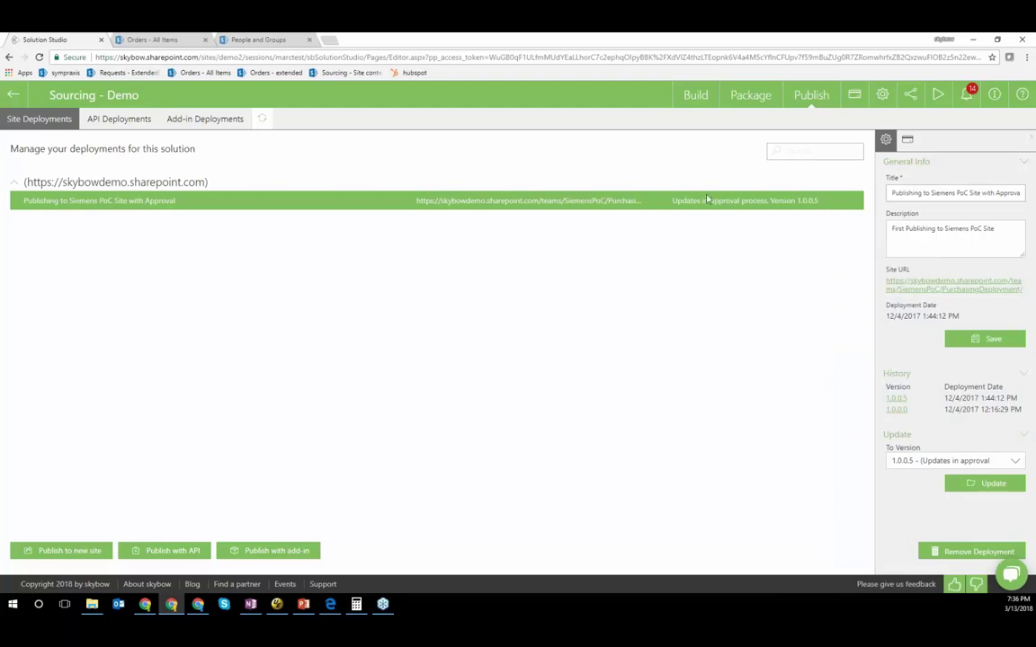
Return to building the solution and review the Orders display form's layout and action links
left_click(695, 95)
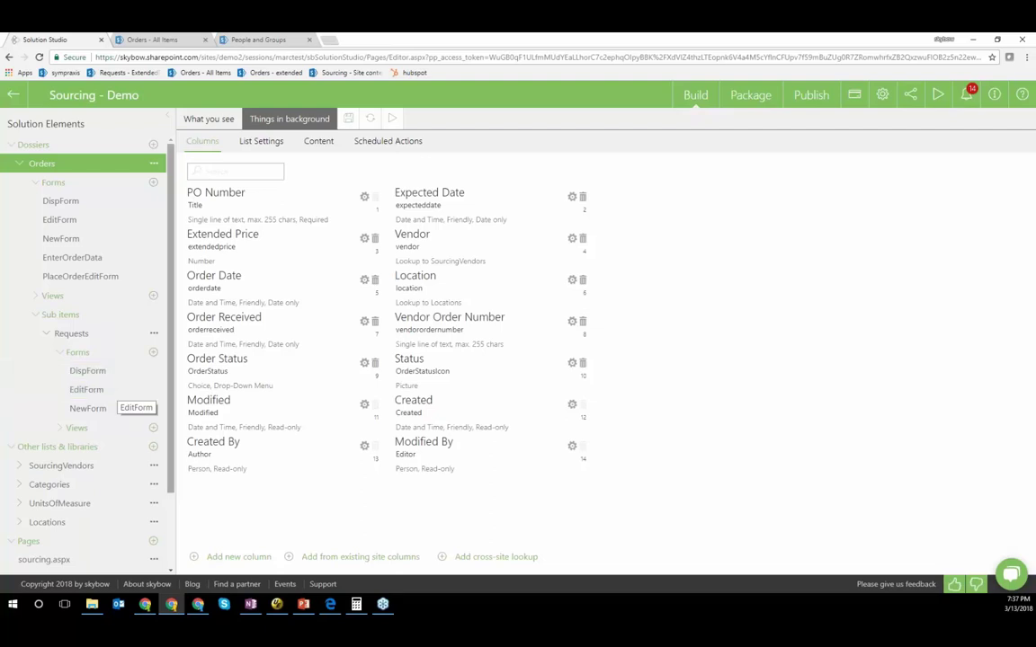
left_click(208, 118)
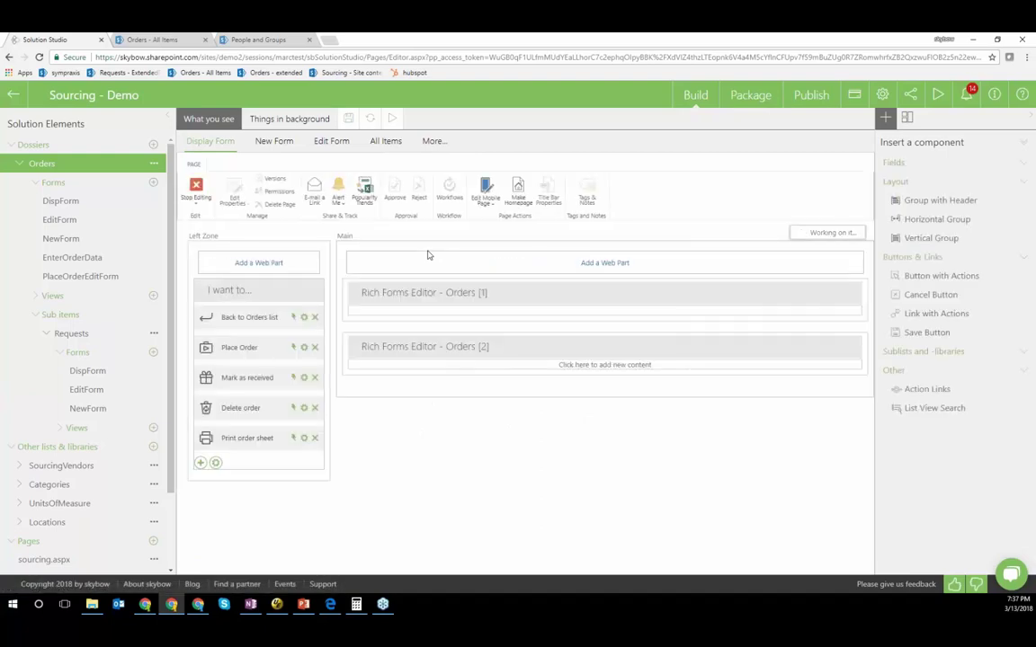
scroll(500, 404, "down", 3)
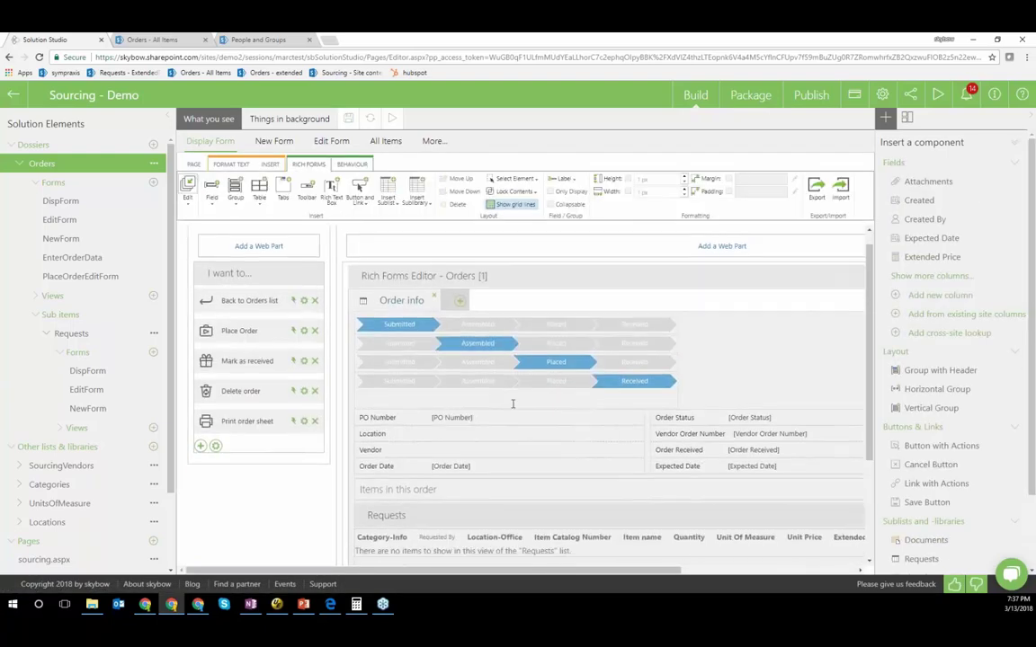
scroll(512, 406, "down", 1)
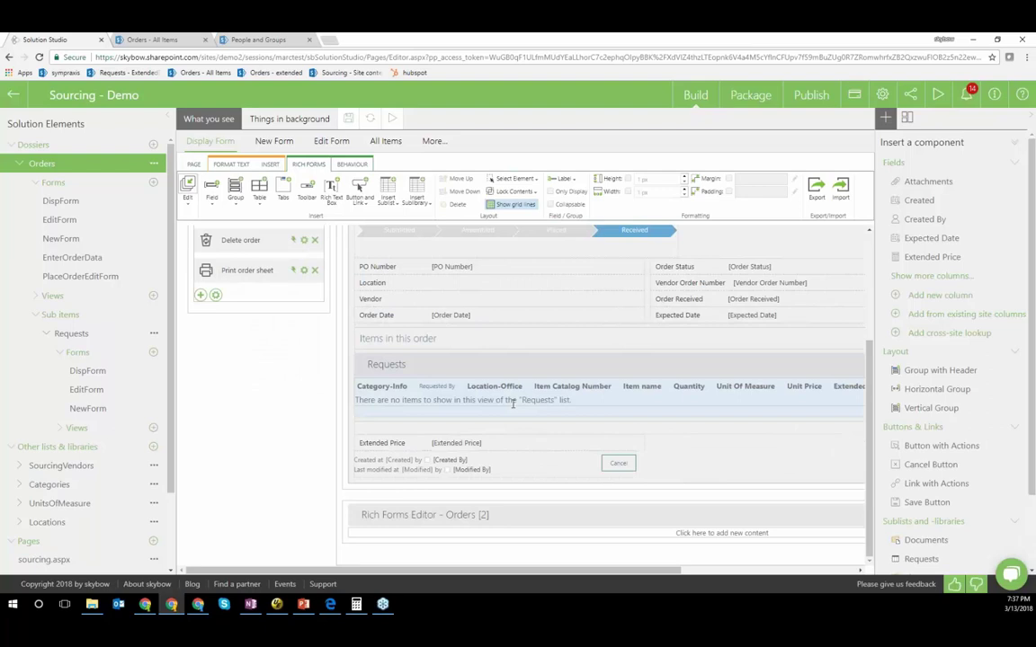
scroll(512, 404, "up", 3)
scroll(513, 404, "up", 1)
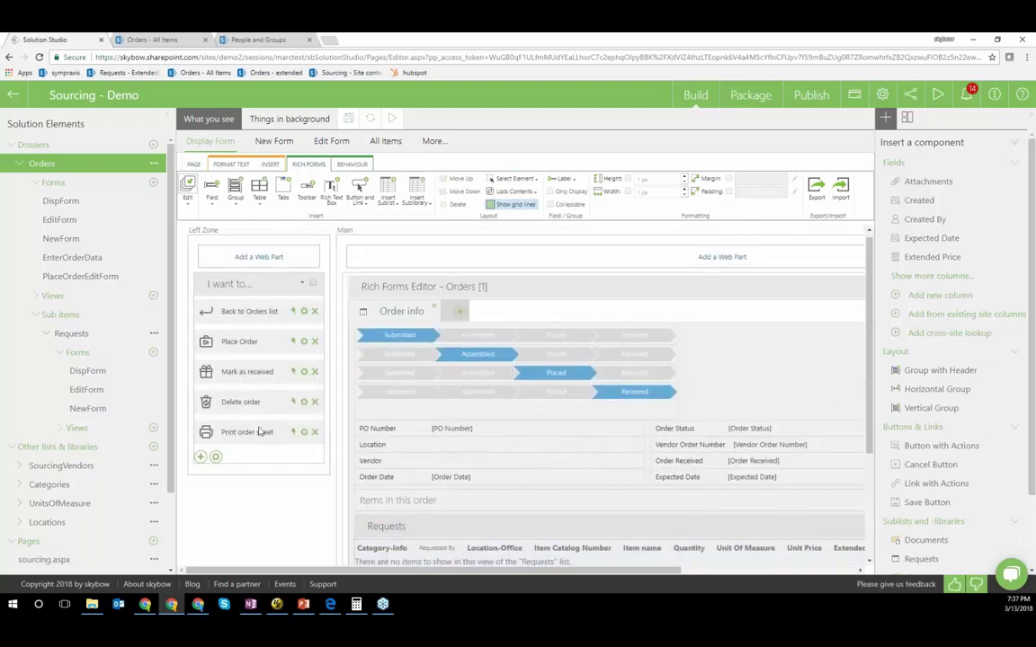
Open the Orders list's scheduled action "Report placed orders to manager" and highlight its title in the details
left_click(288, 119)
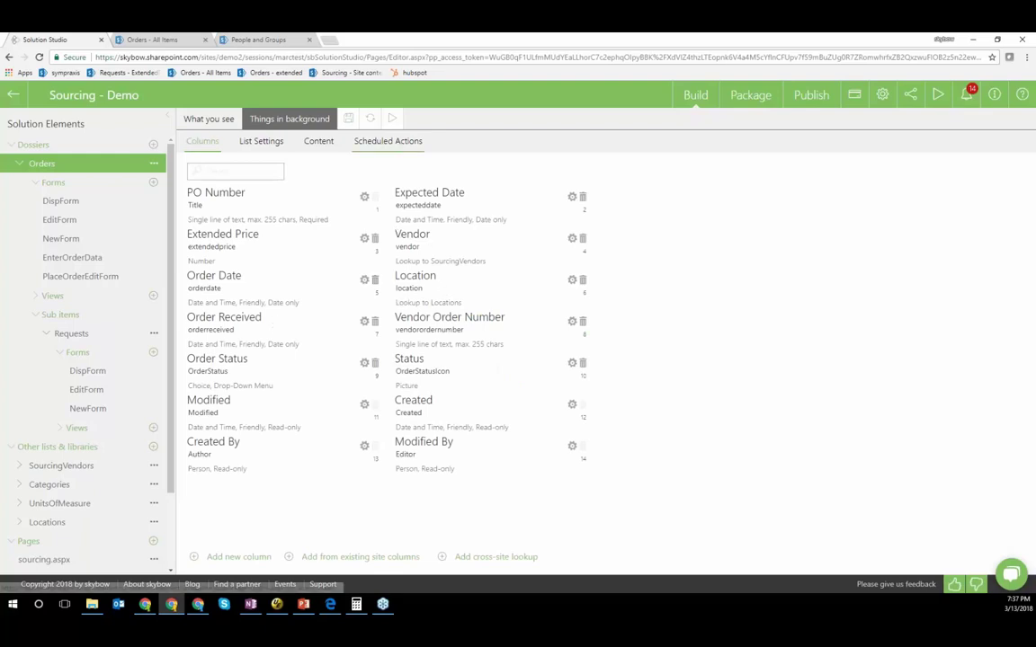
left_click(387, 141)
left_click(281, 160)
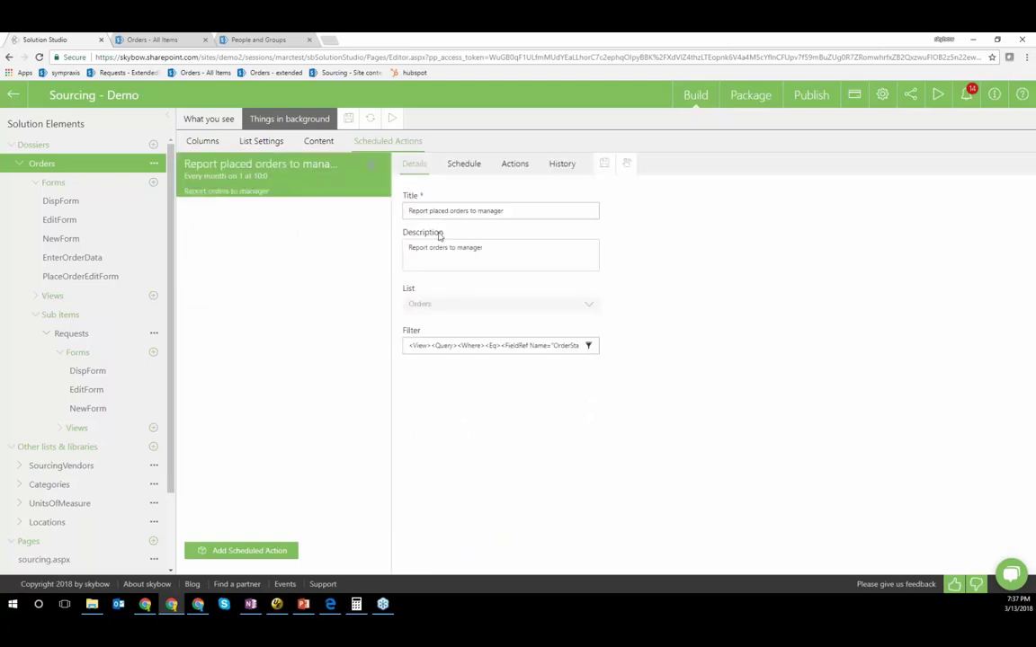
left_click_drag(406, 211, 515, 210)
key("End")
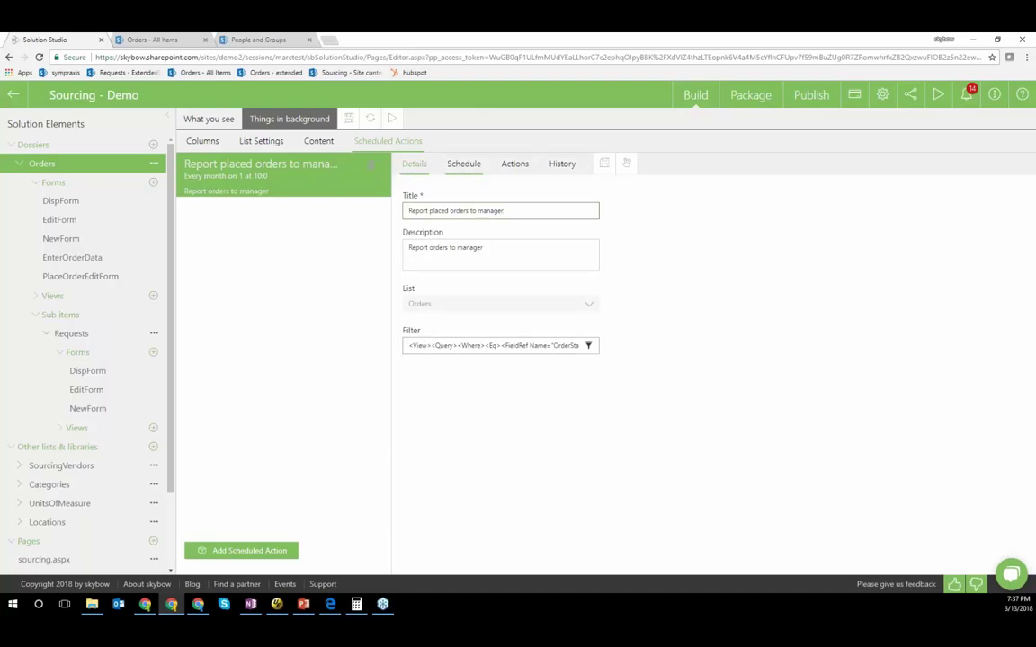
Review the scheduled action's schedule and Send Mail action, and check the available recurrence intervals without changing the monthly setting
left_click(463, 163)
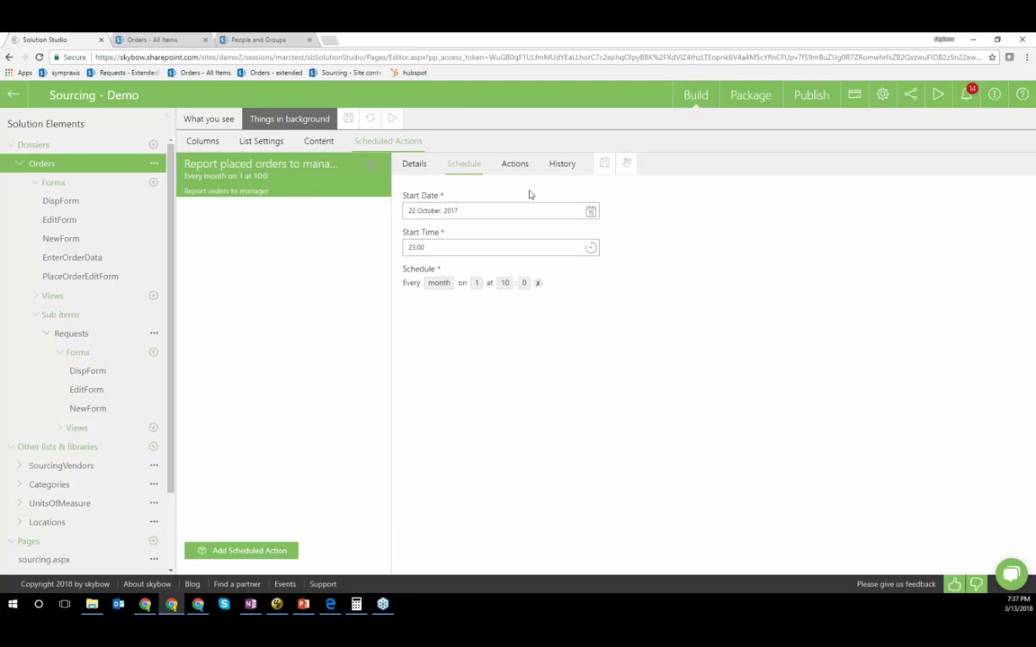
left_click(515, 163)
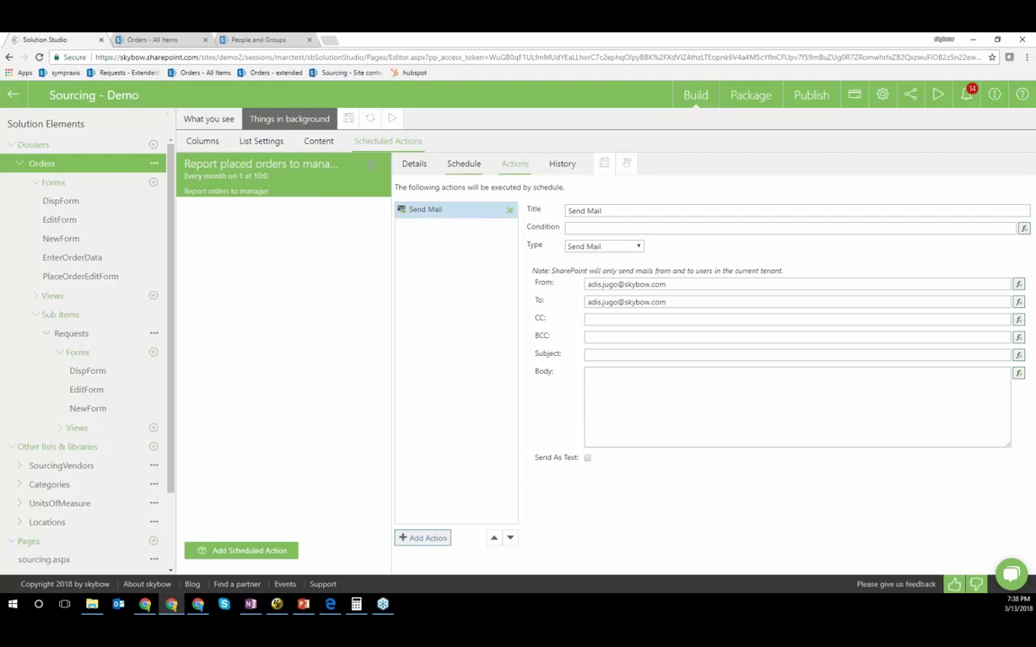
left_click(464, 164)
left_click(439, 283)
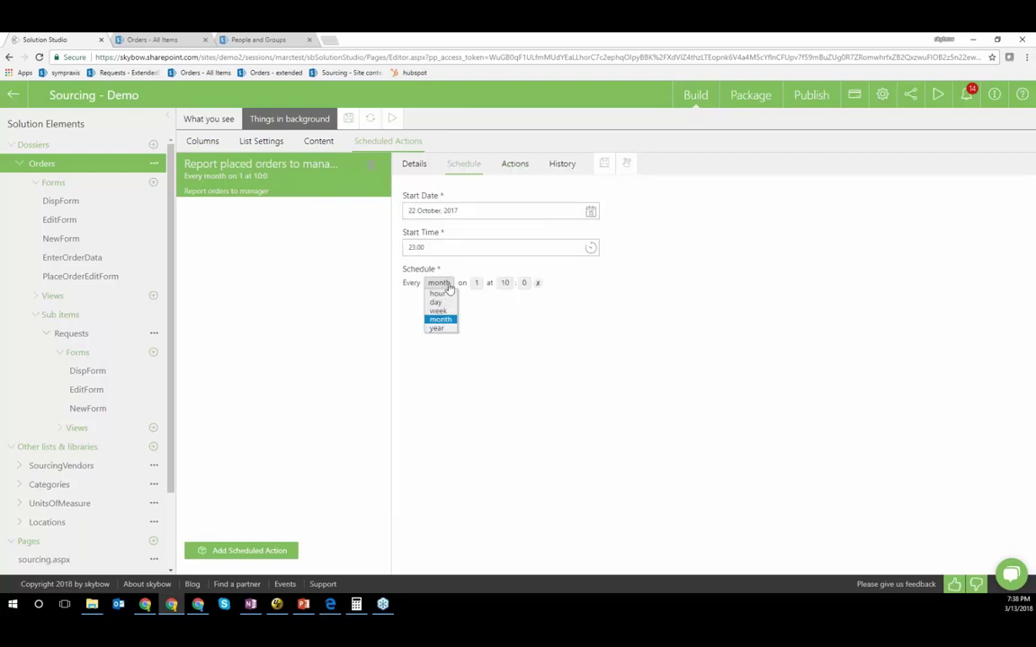
left_click(680, 387)
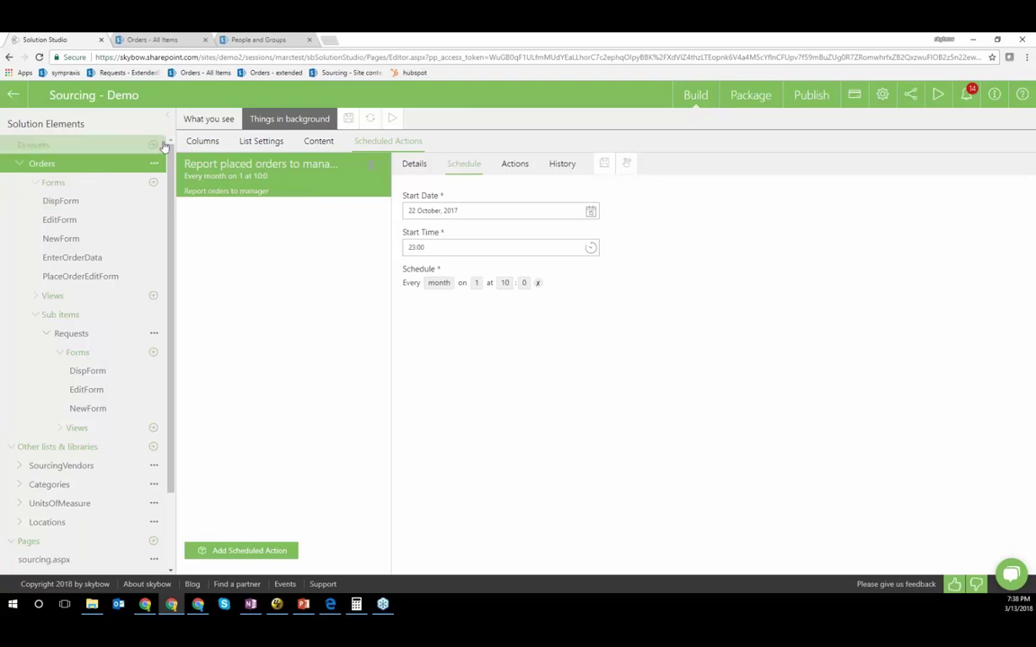
Return to the Orders display form and check the "Print order sheet" action link without editing it
left_click(208, 119)
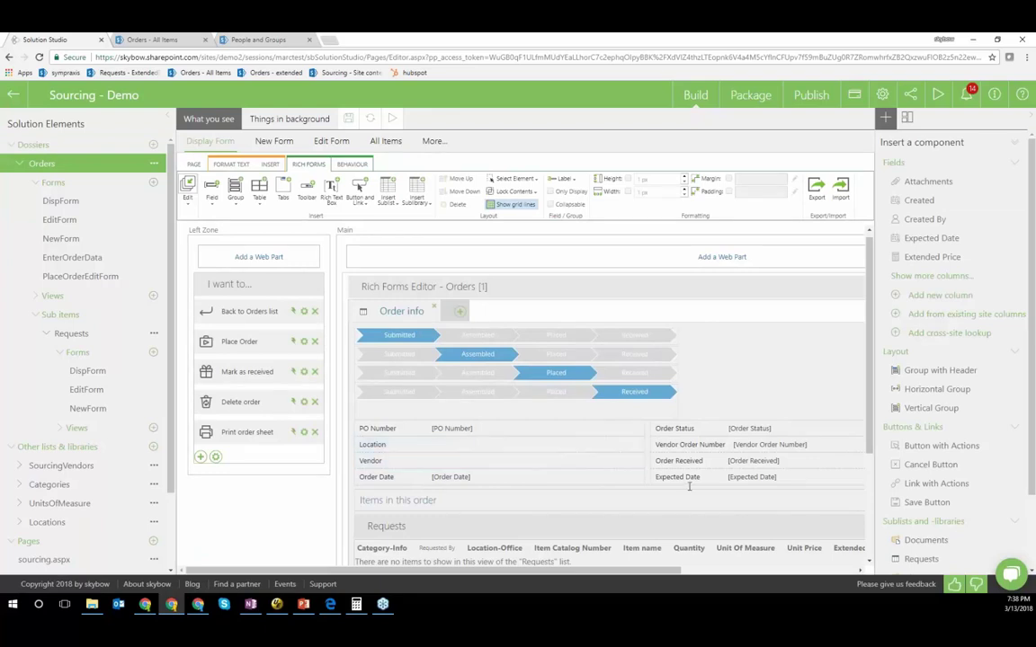
scroll(584, 468, "up", 1)
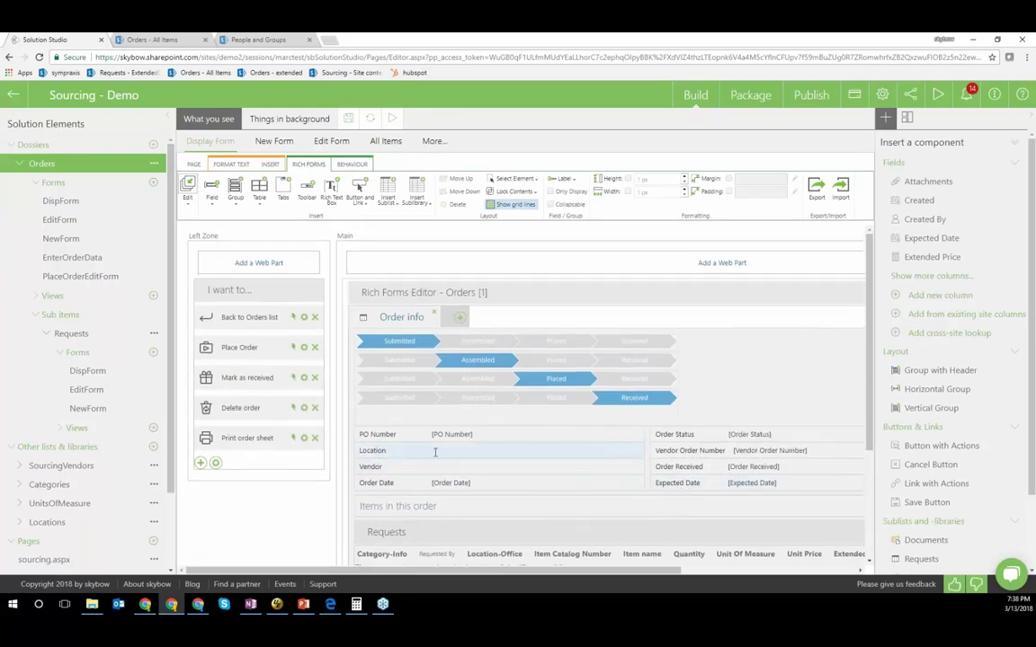
left_click(295, 443)
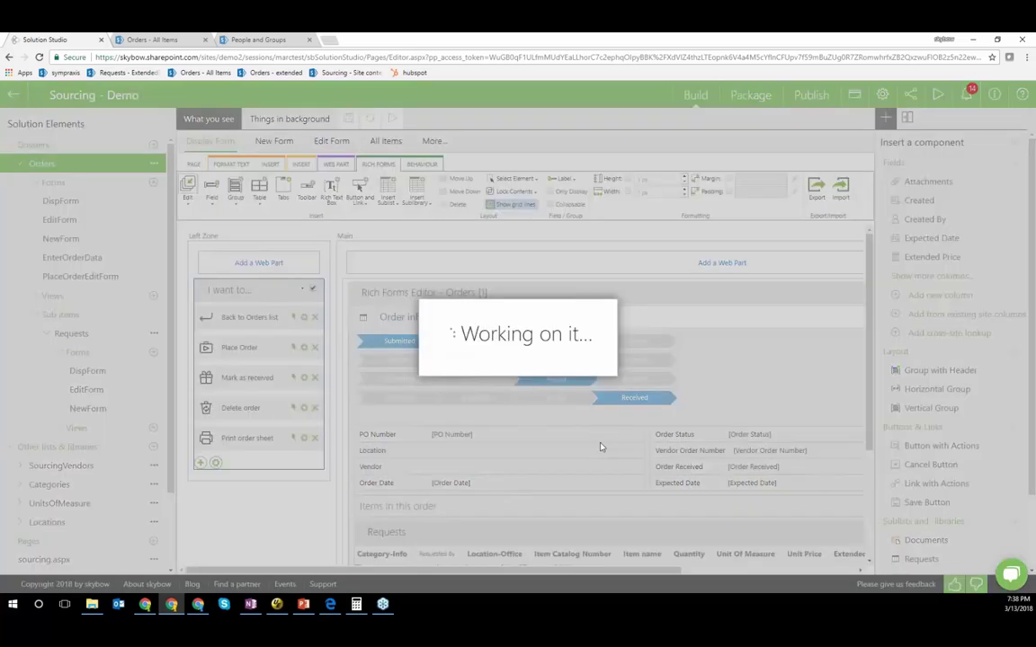
key("Escape")
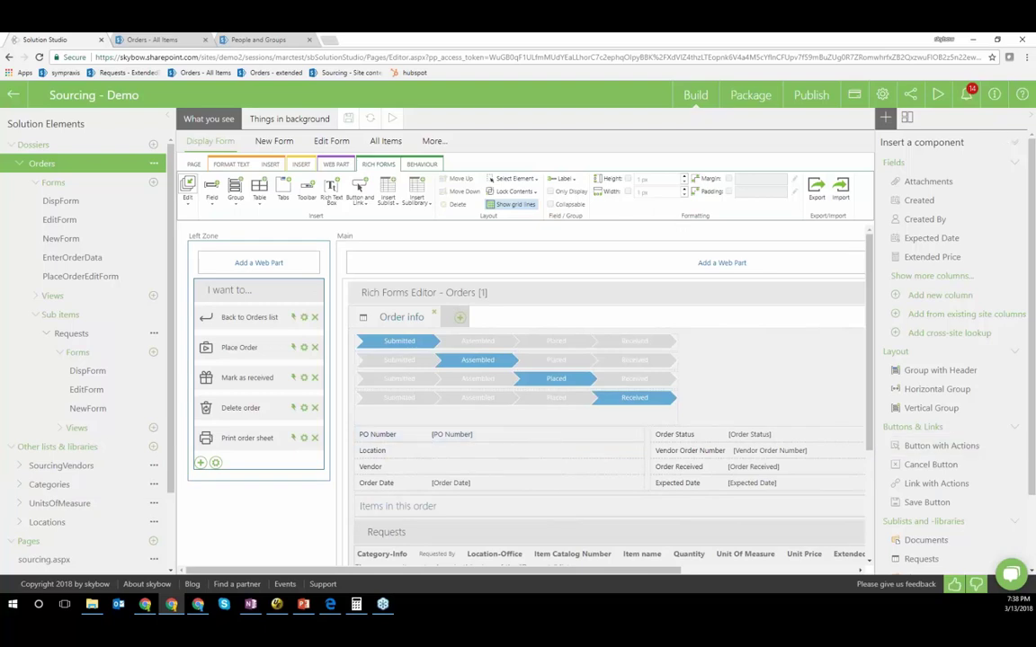
Switch to the PowerPoint presentation, start the slide show from the current slide, and advance to slide 13 on InfoPath feature parity
key("alt+Tab")
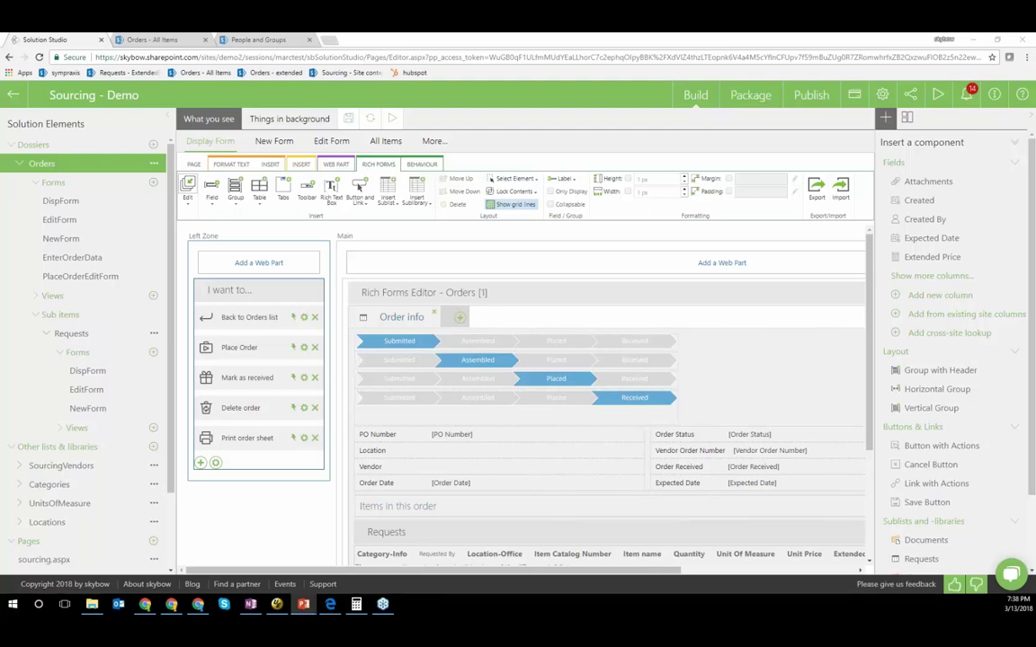
key("shift+F5")
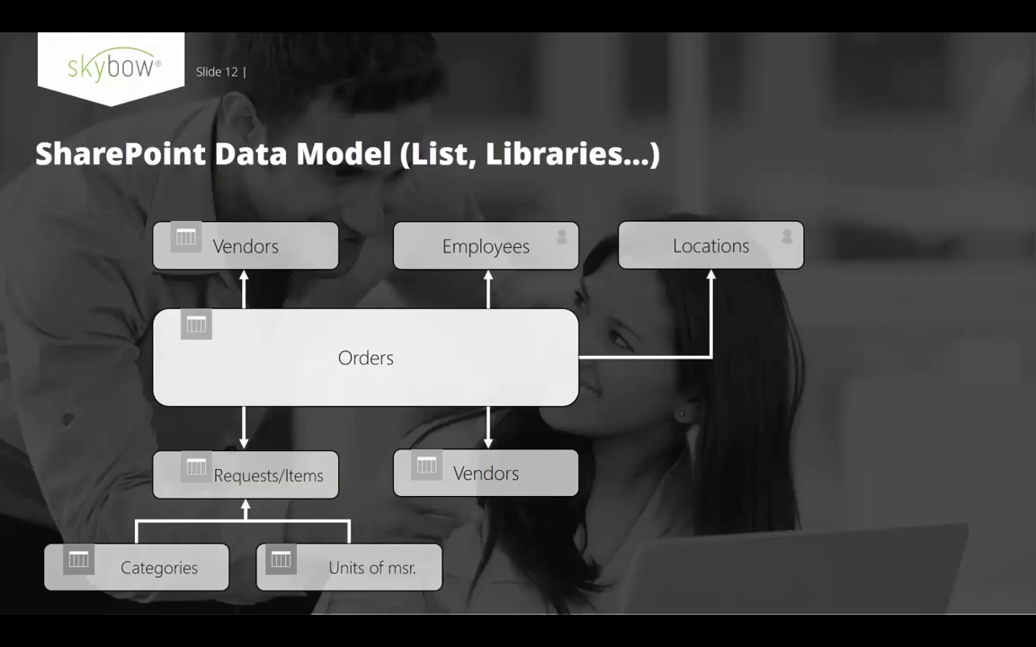
key("Right")
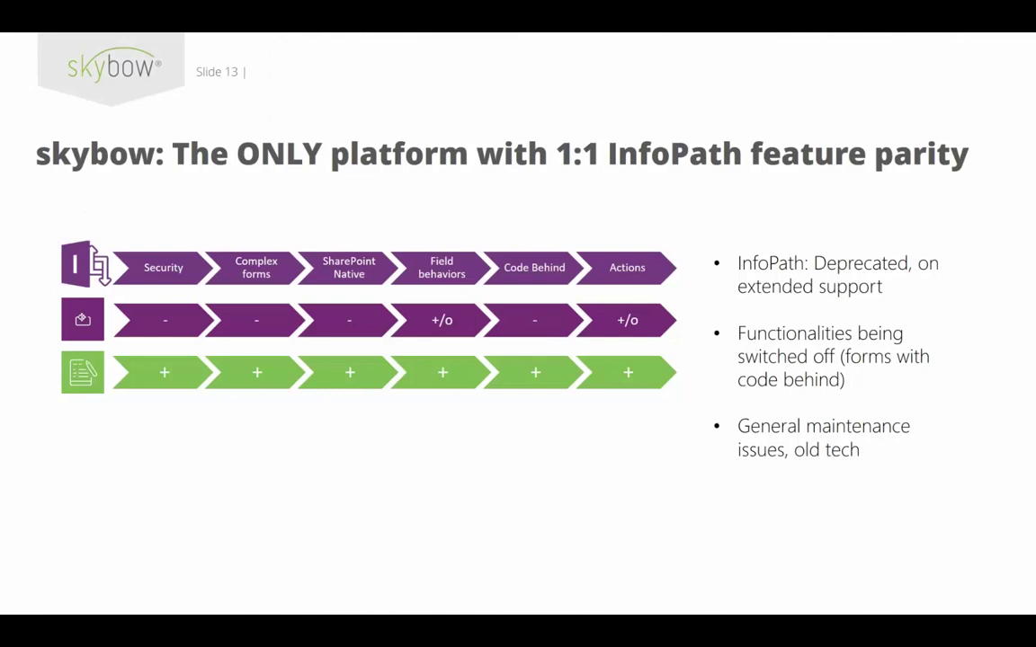